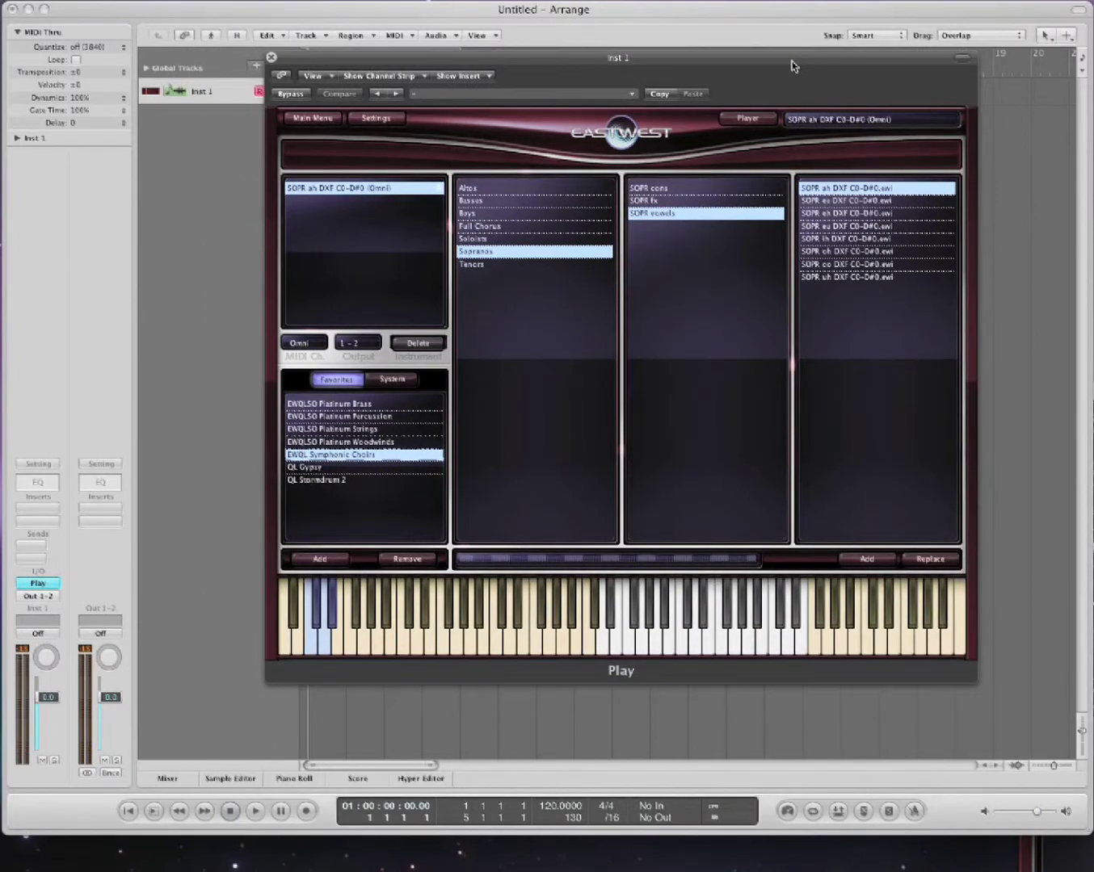
Load the SOPR WB DYN MOD.ewi multi from the Sopranos WB category, replacing the current instrument
left_click(487, 202)
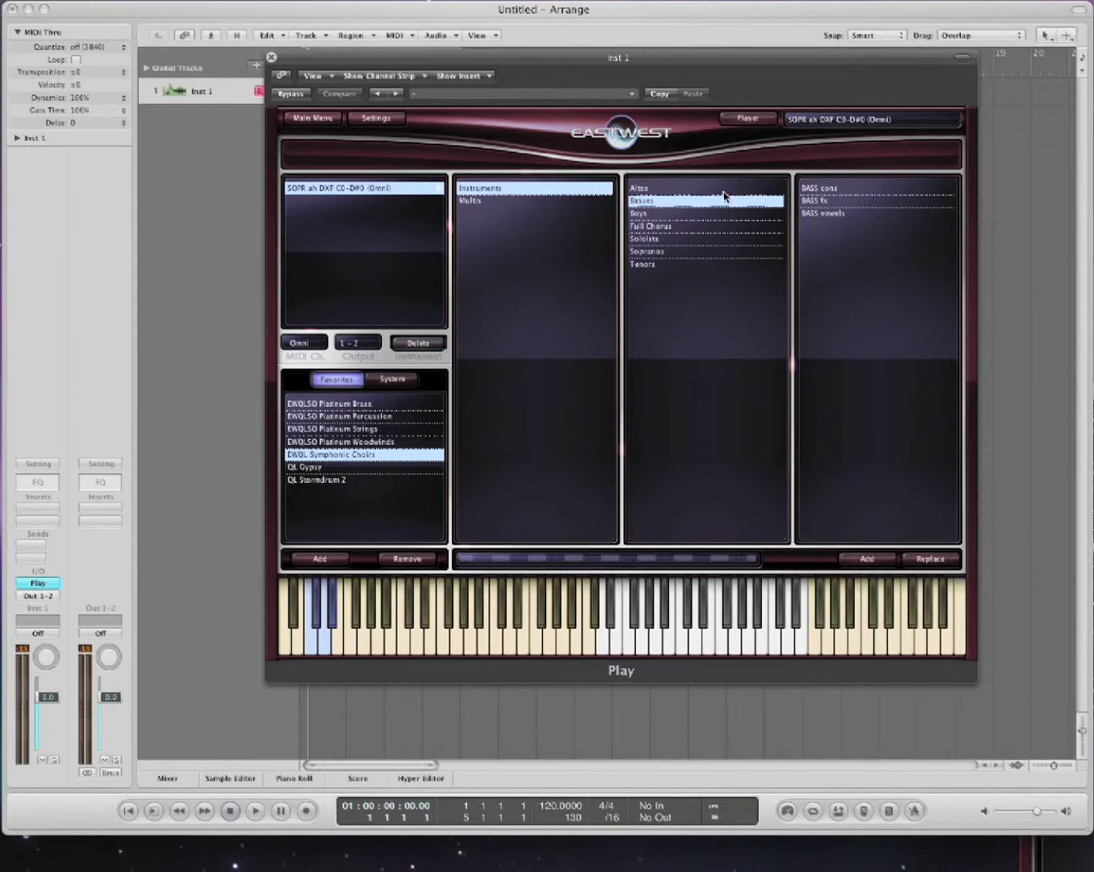
left_click(554, 201)
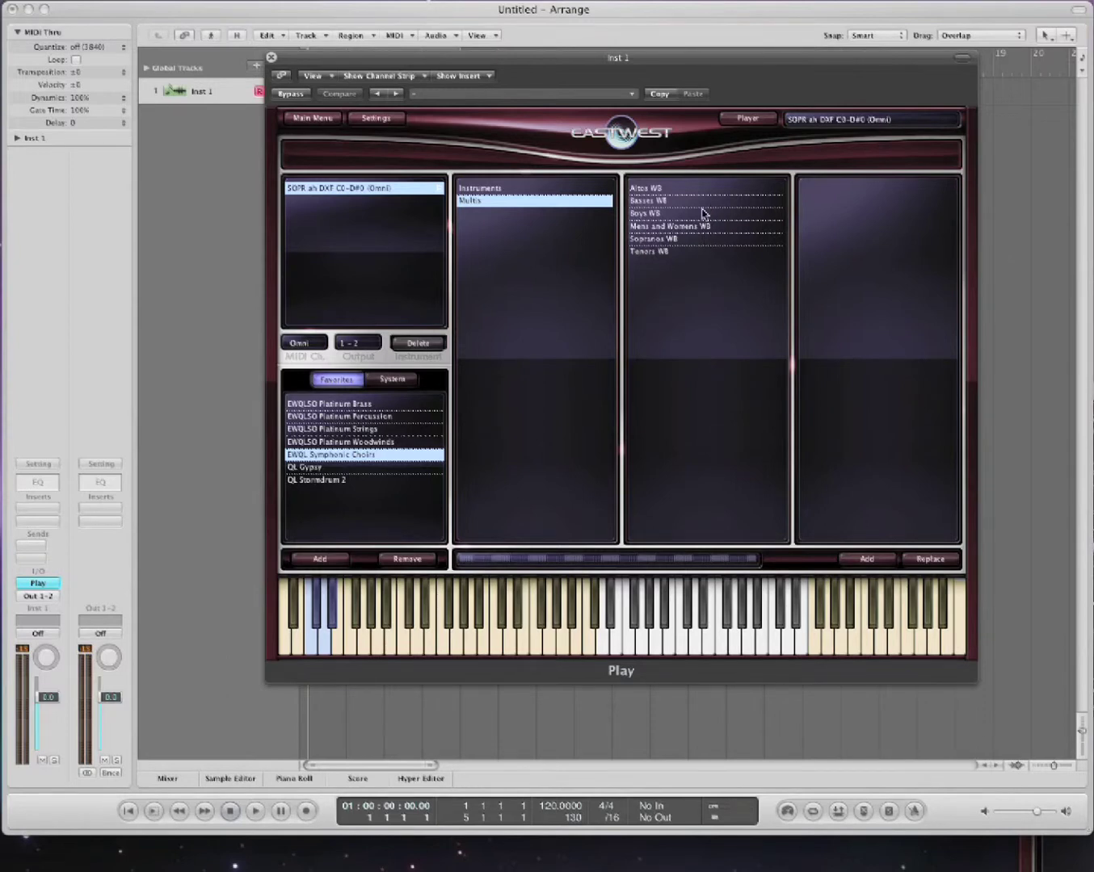
left_click(678, 242)
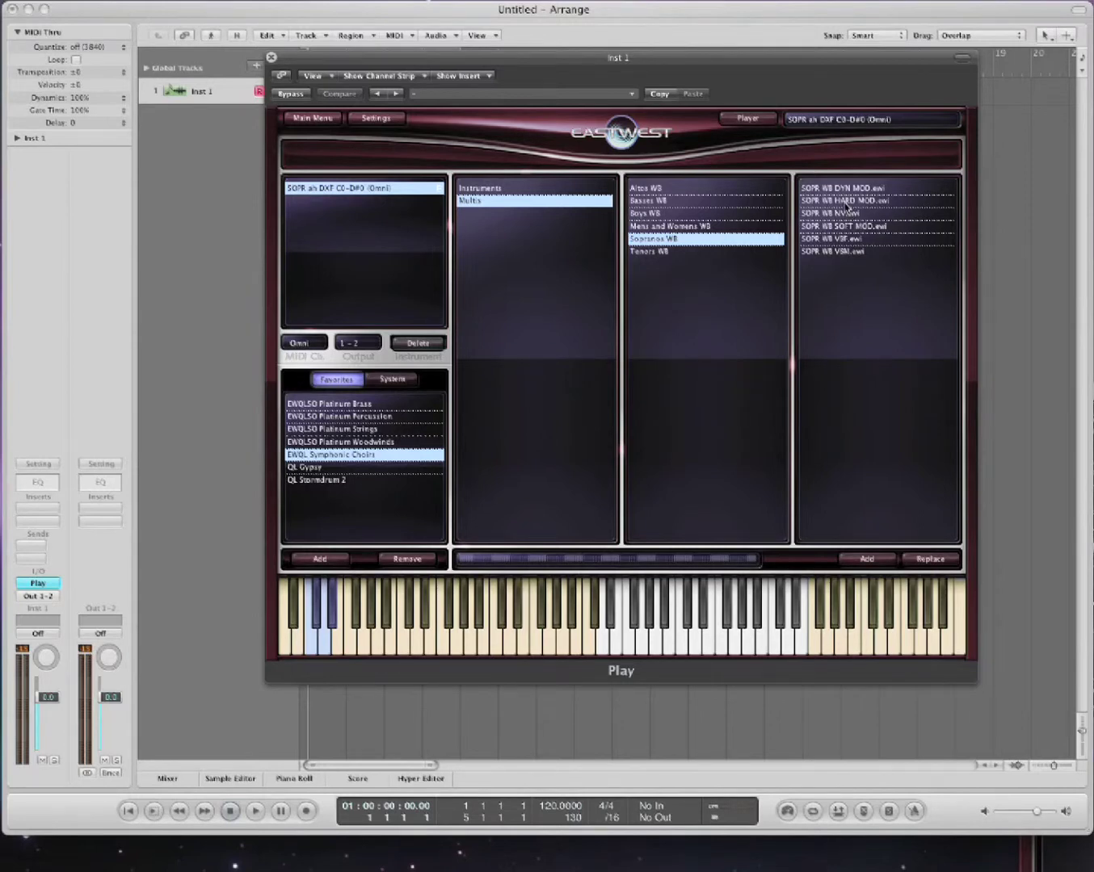
double_click(842, 191)
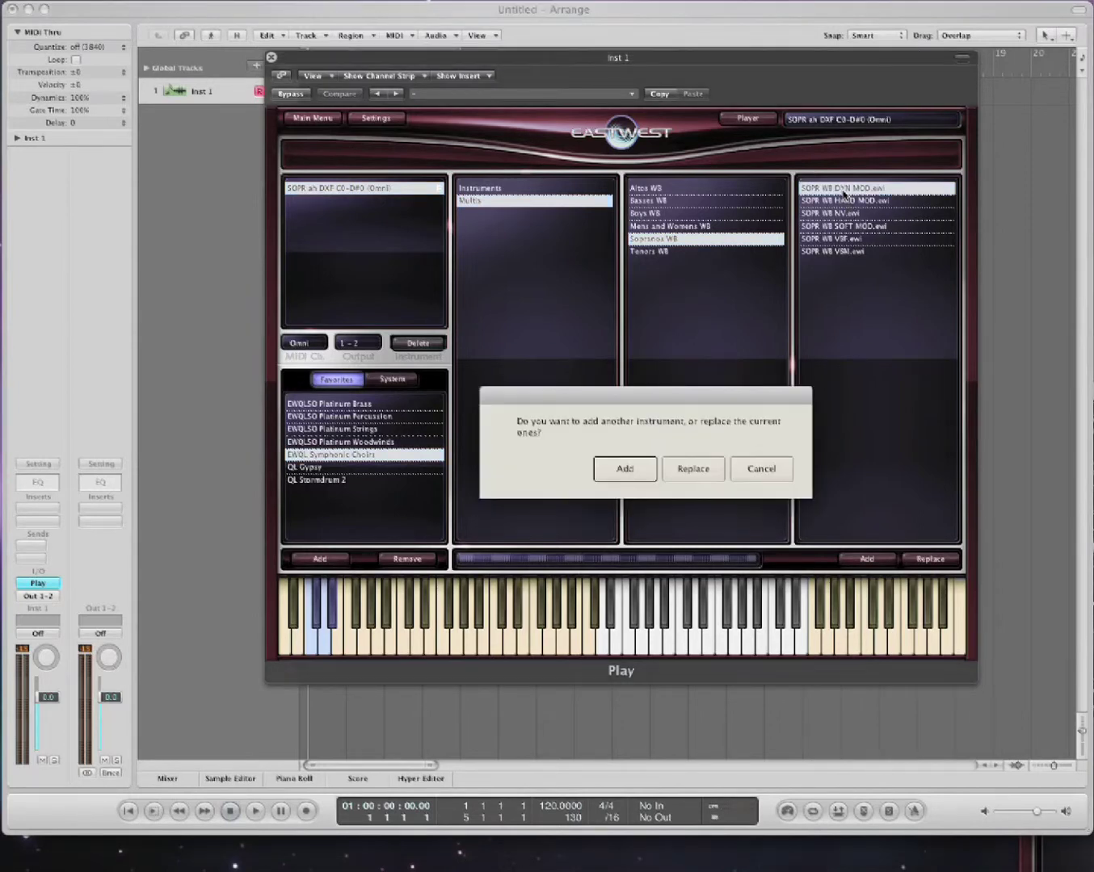
left_click(714, 470)
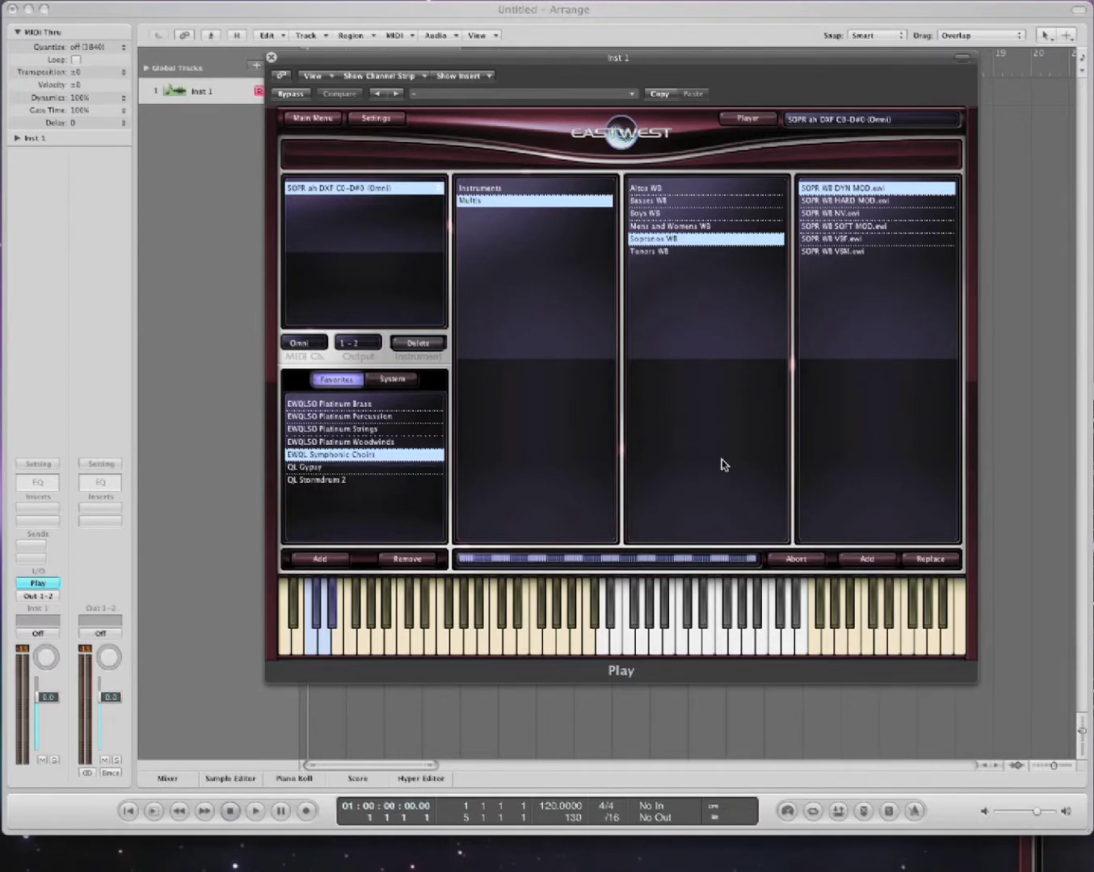
Expand the Inst 1 track parameters and check the MIDI channel assignments of the loaded SOPR Util patches P2, P6 and P1
left_click_drag(438, 66, 501, 122)
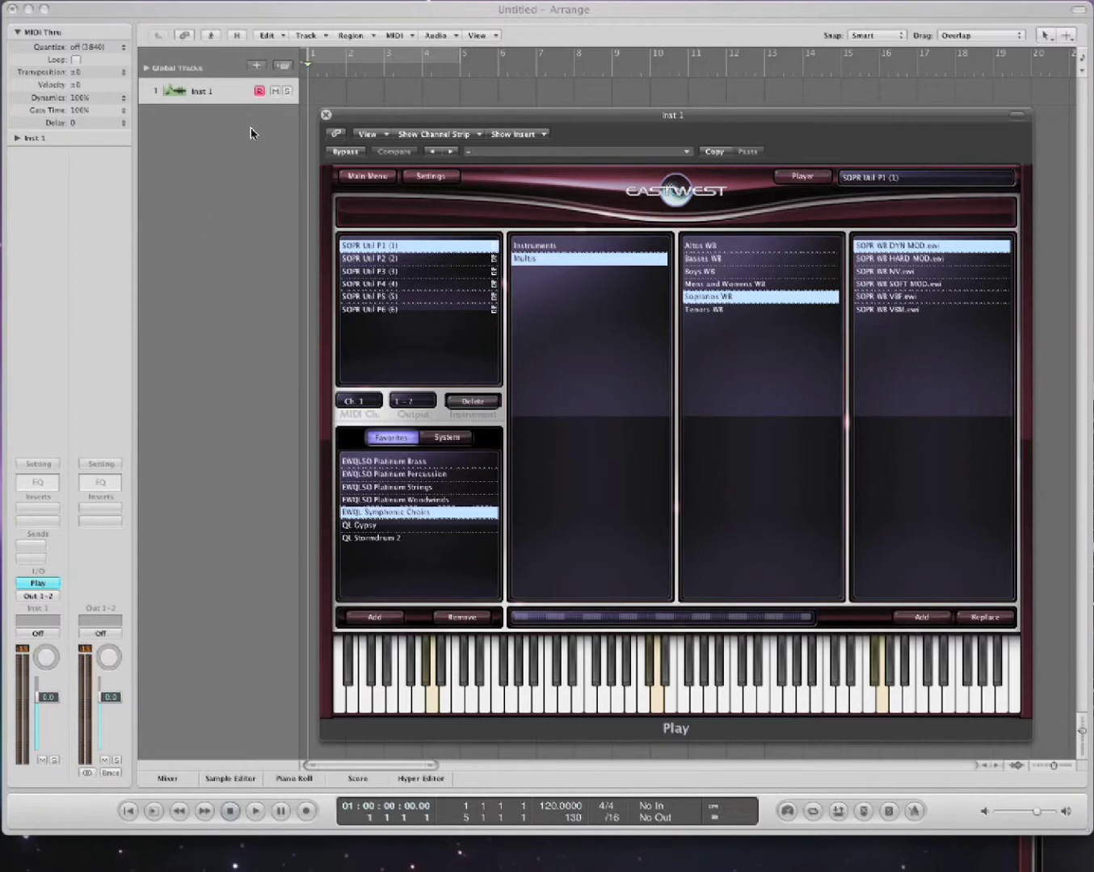
left_click(18, 138)
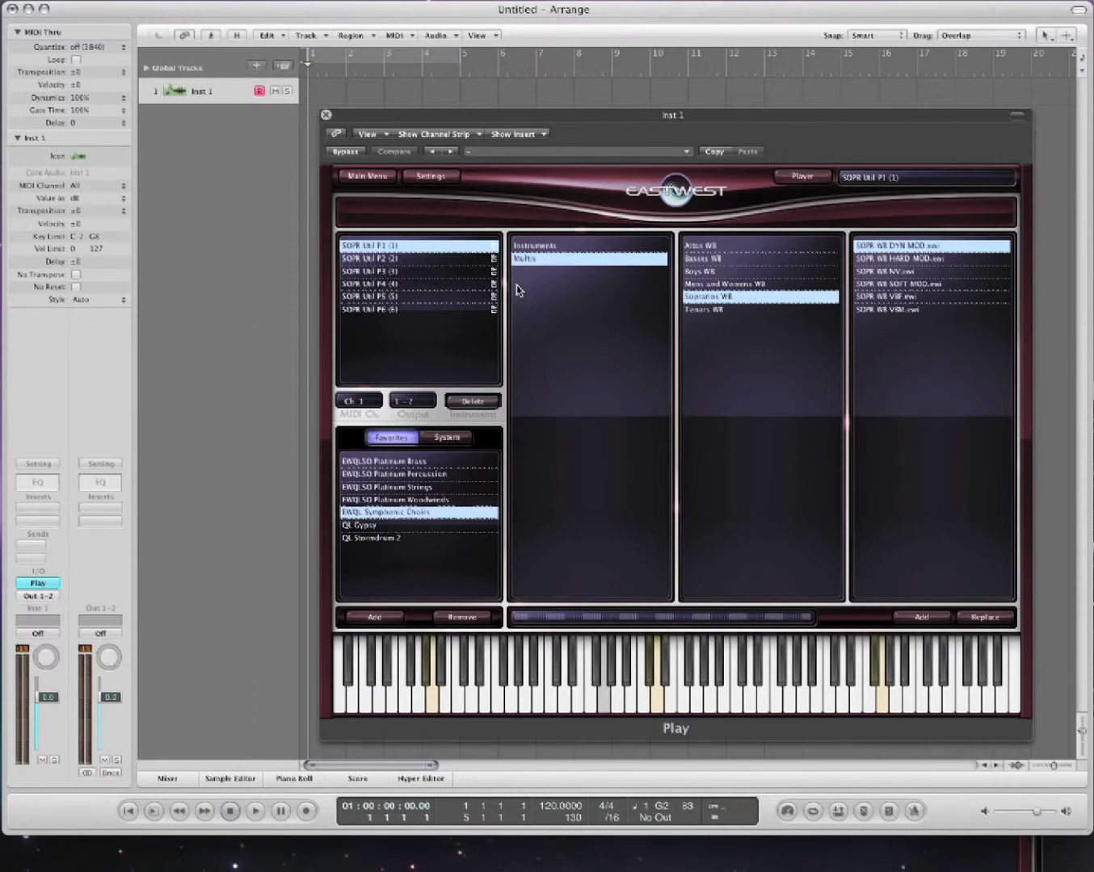
left_click(412, 263)
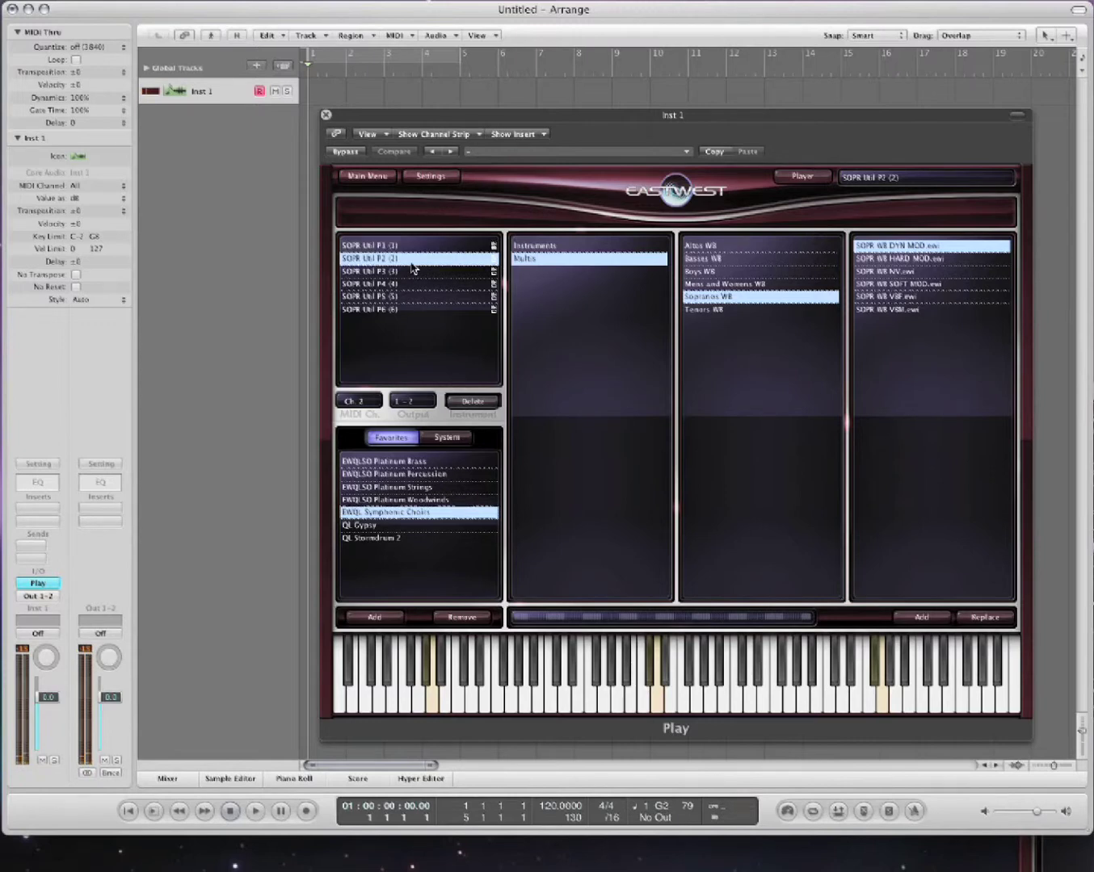
left_click(404, 312)
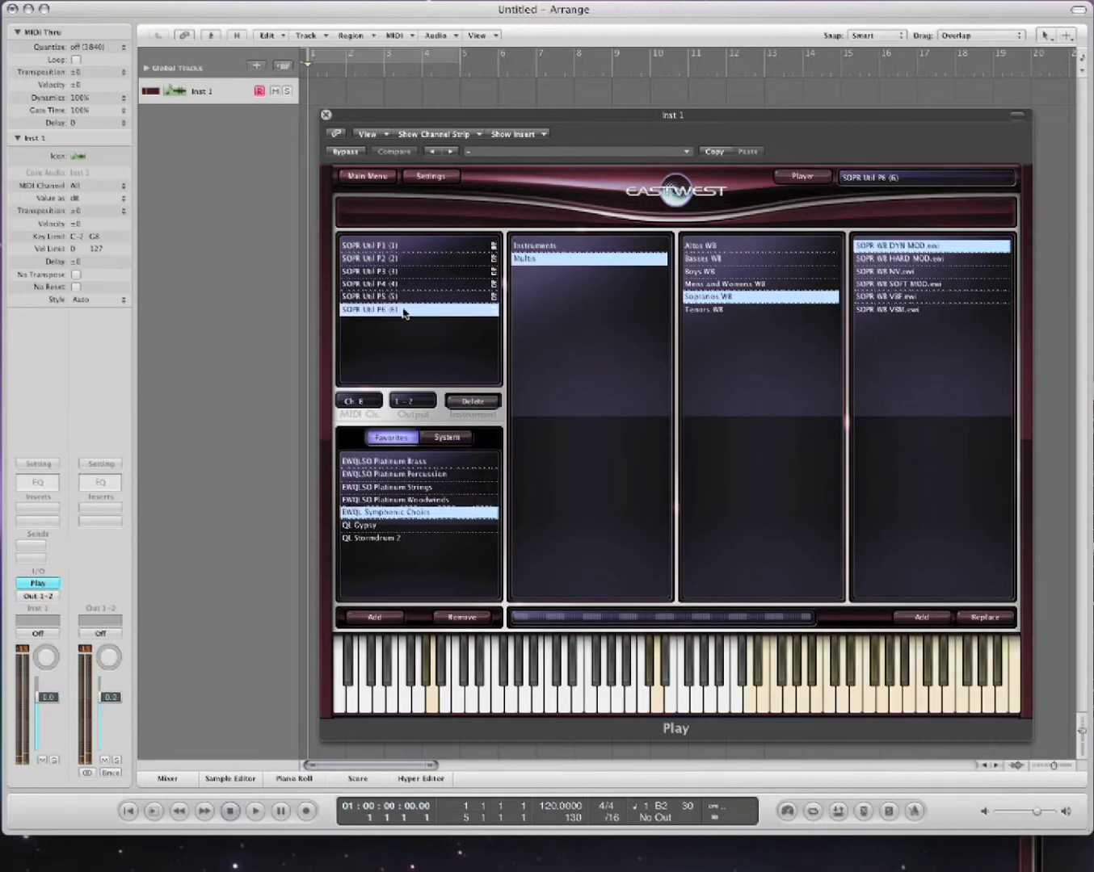
left_click(406, 246)
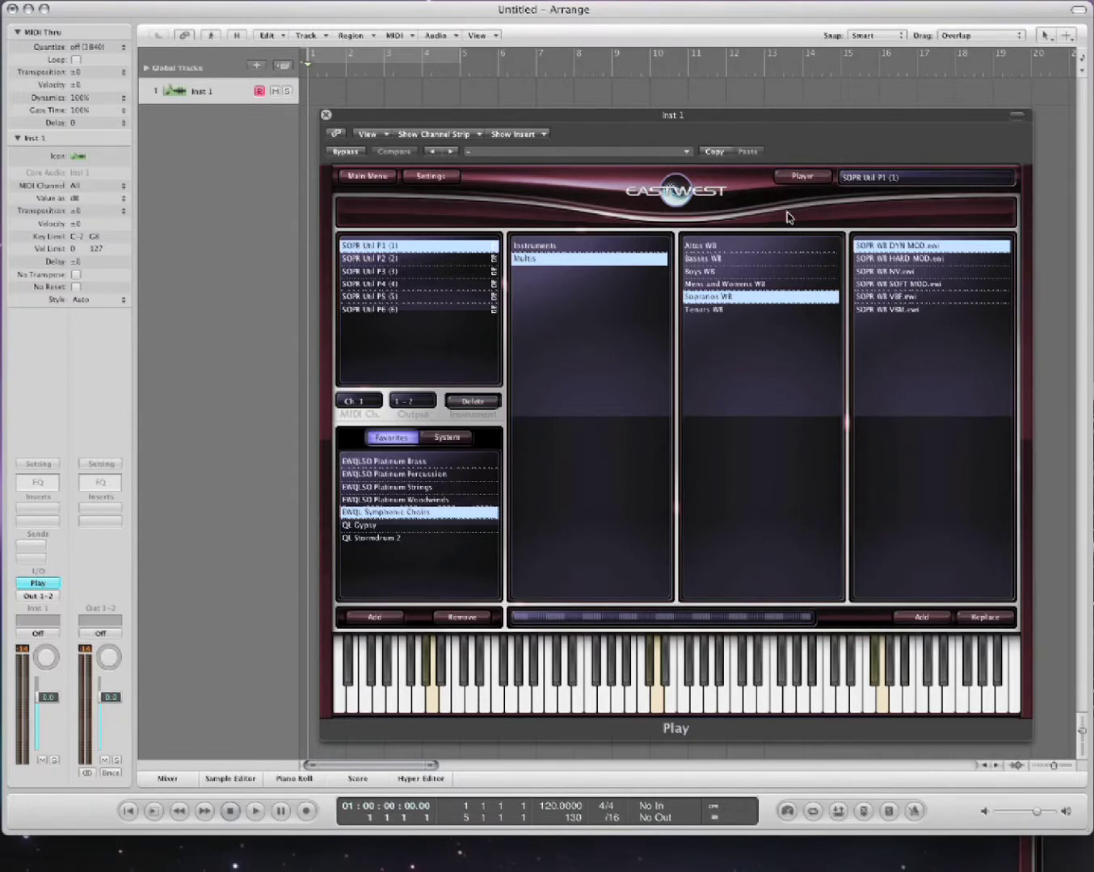
Open the Environment window on its Click & Ports layer and close the choir instrument's plug-in window
left_click_drag(690, 119, 691, 294)
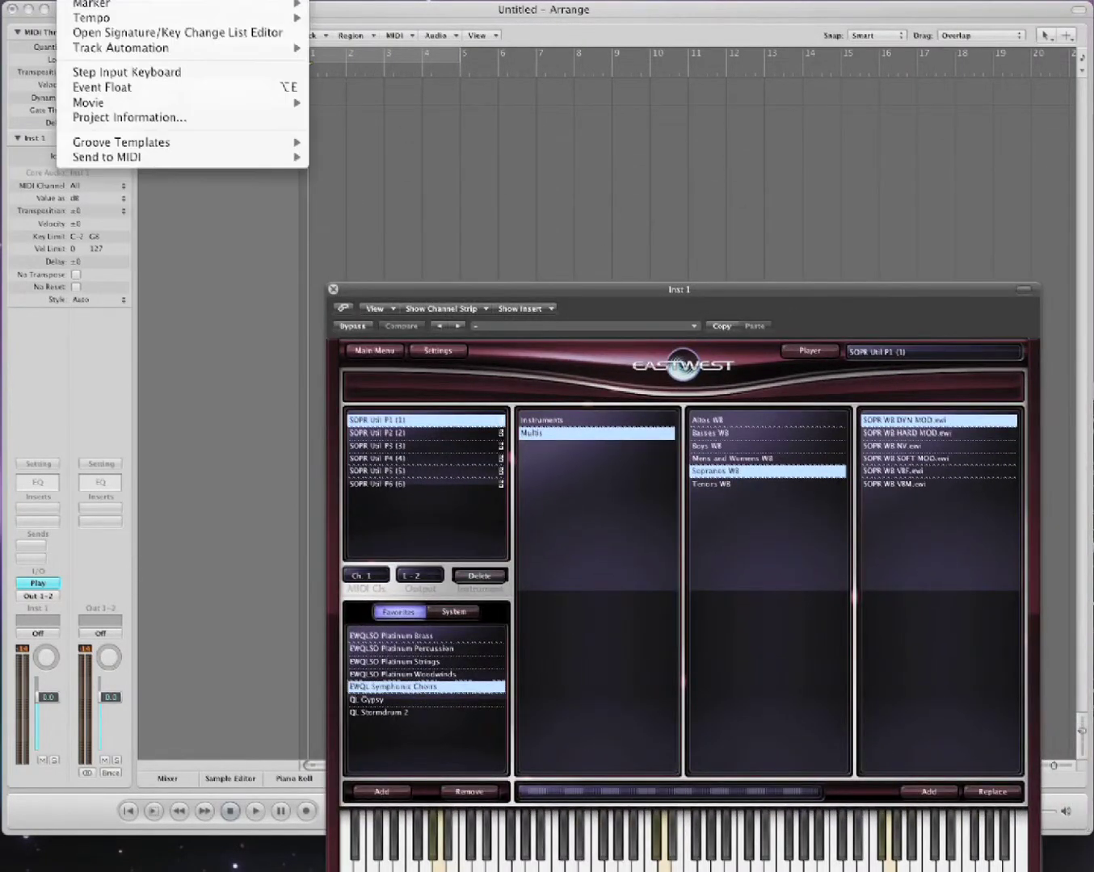
mouse_move(133, 0)
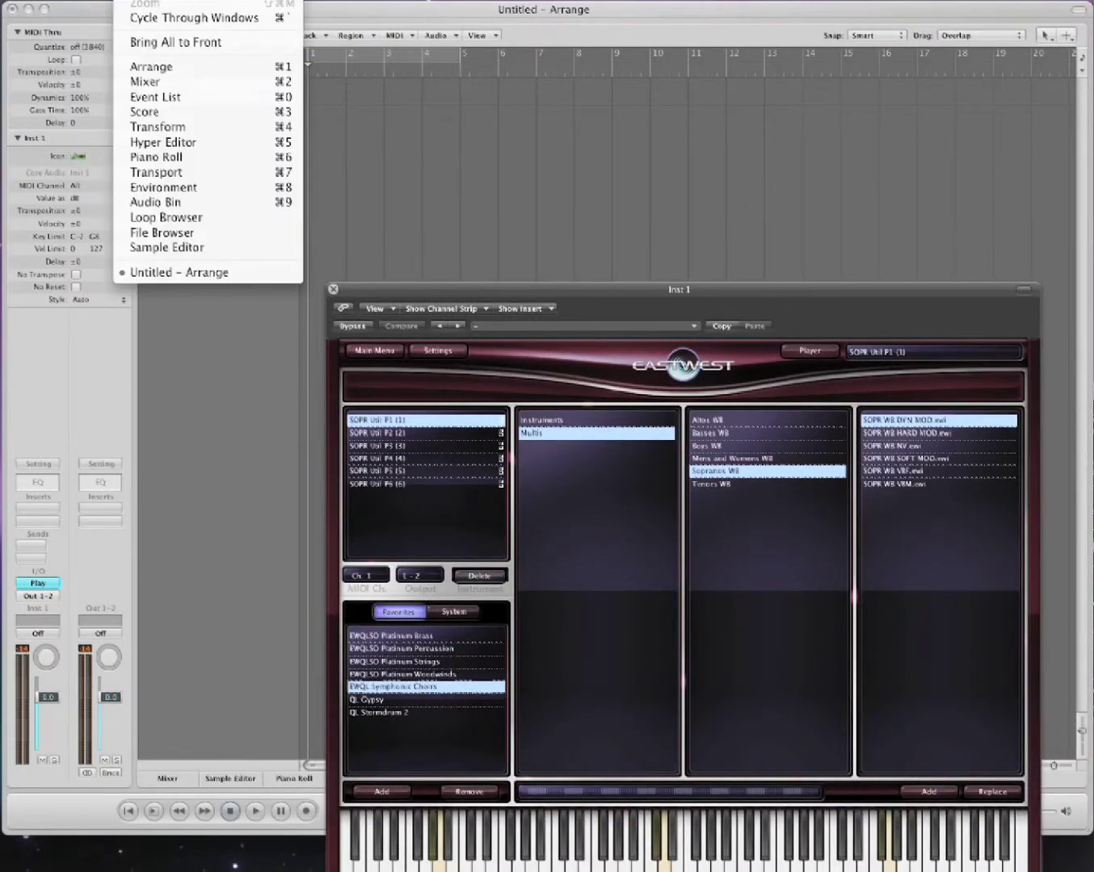
left_click(201, 189)
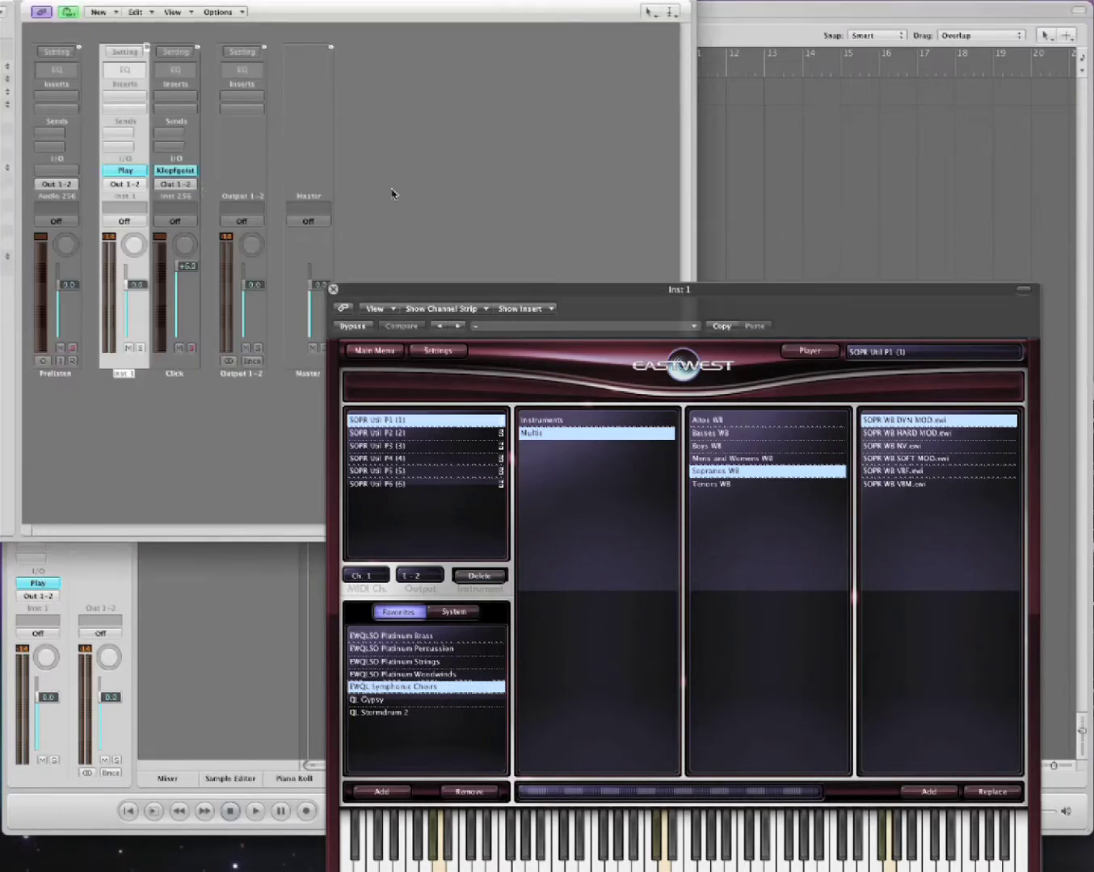
left_click_drag(612, 284, 776, 402)
left_click(569, 176)
left_click(240, 84)
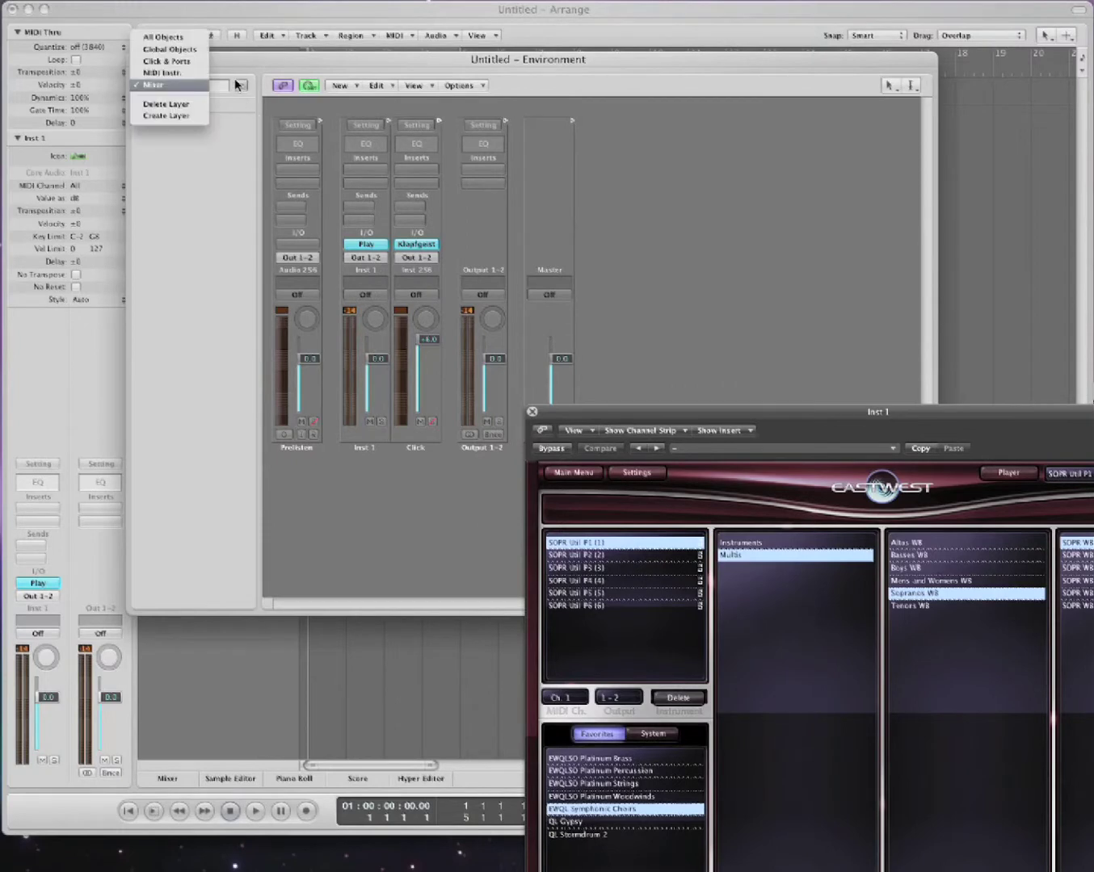
left_click(195, 58)
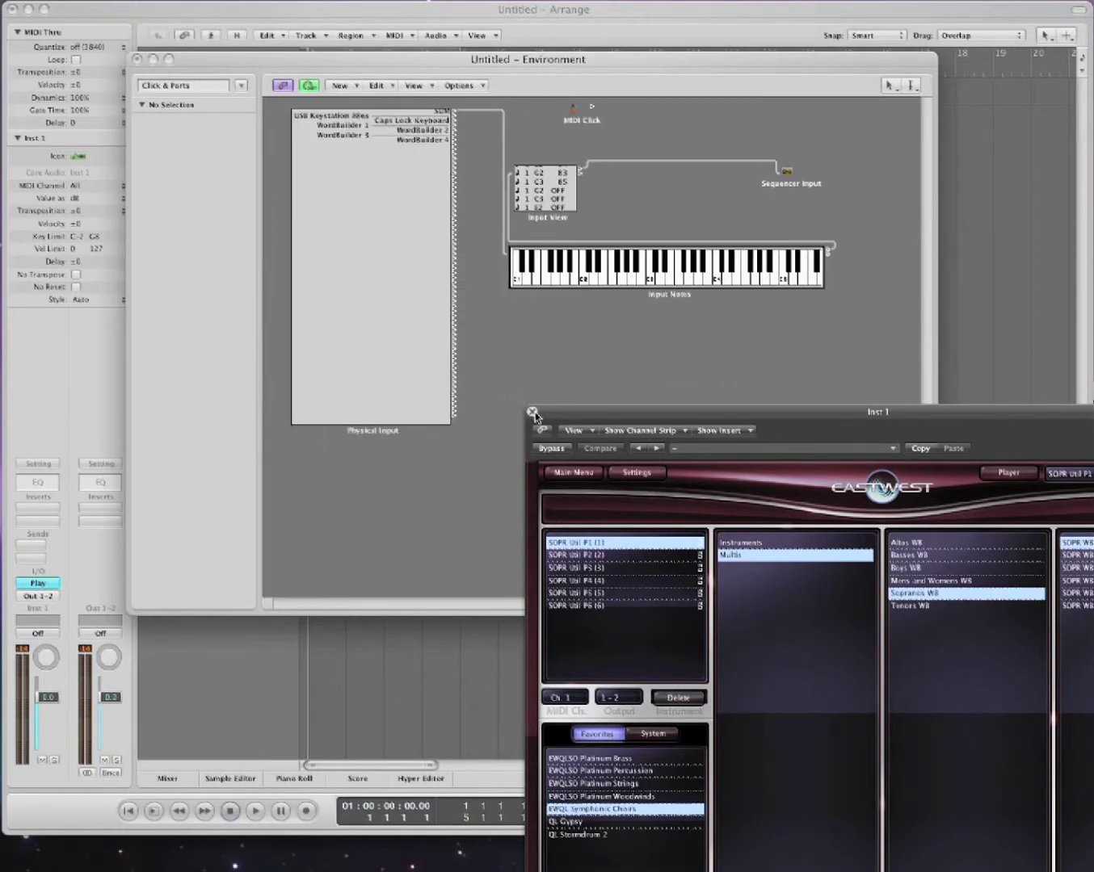
left_click(531, 412)
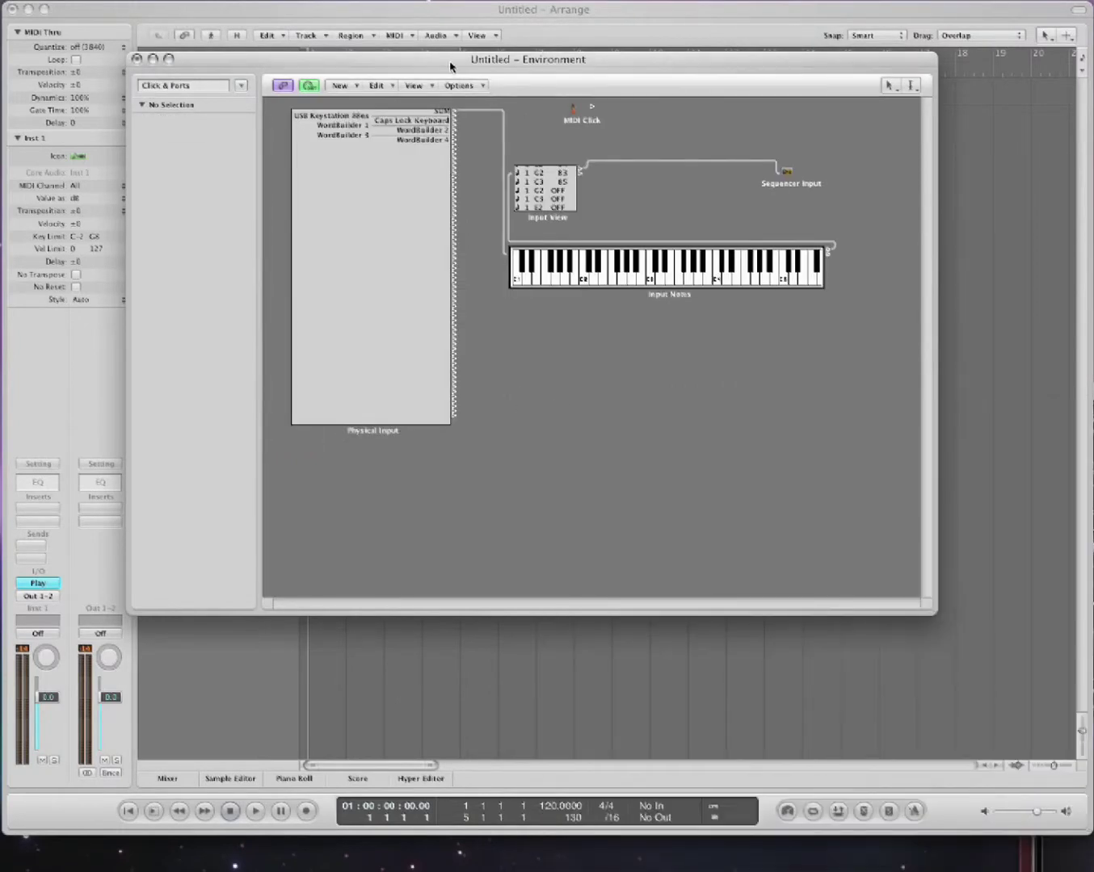
left_click_drag(453, 62, 480, 128)
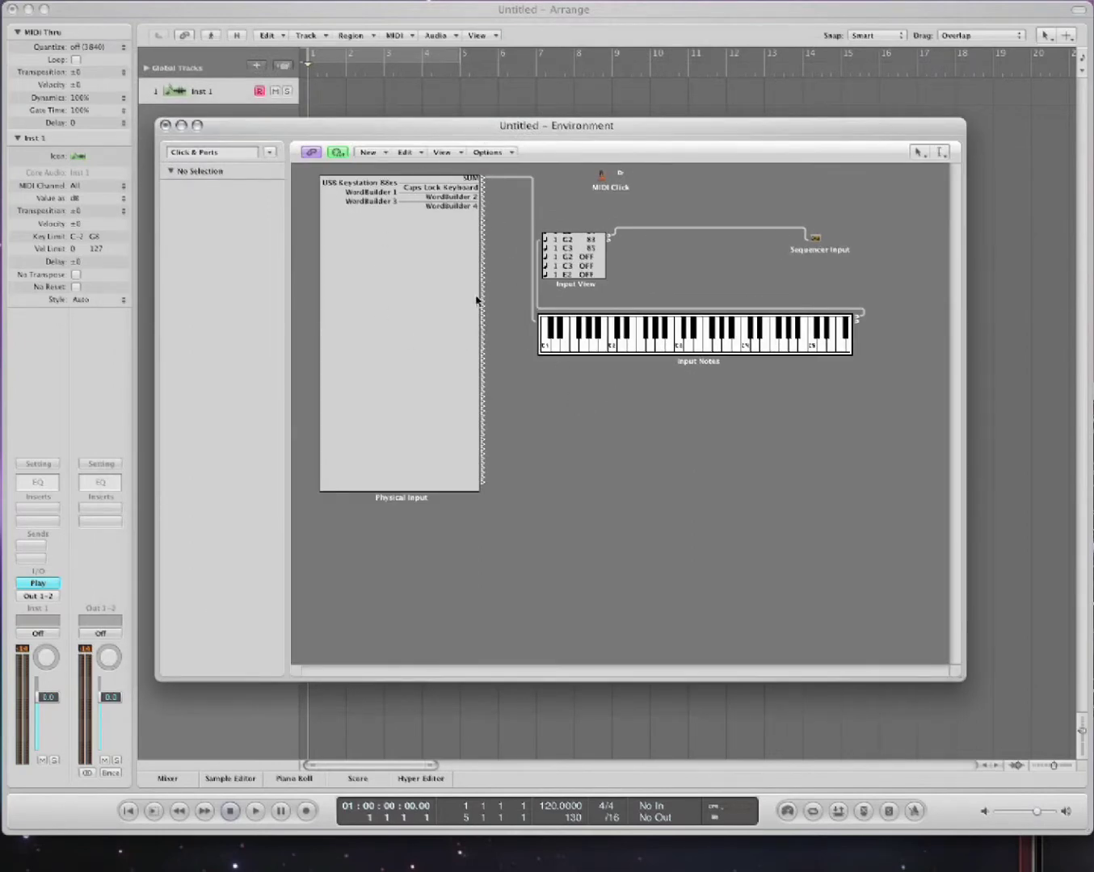
Remove the Physical Input's SUM cable and connect the USB Keystation 88es output to Input Notes instead
left_click(502, 179)
key("Delete")
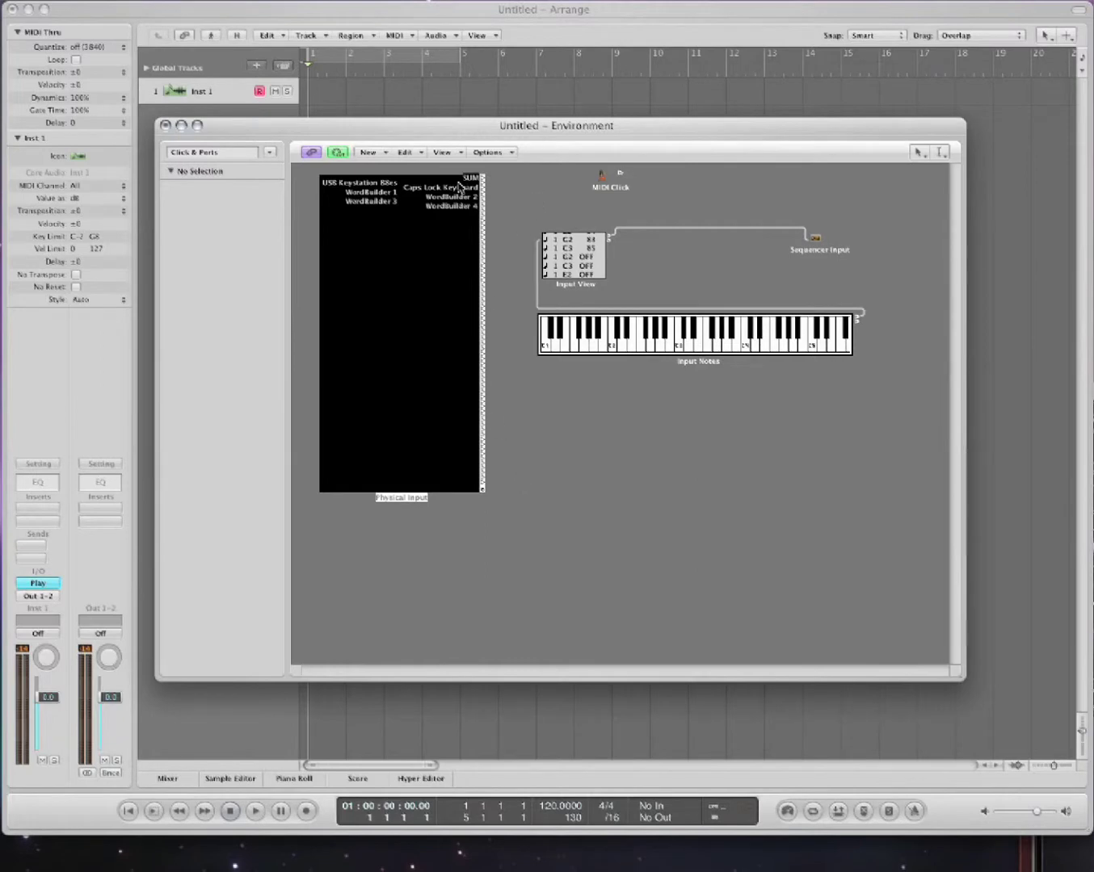
left_click_drag(484, 187, 538, 328)
left_click(637, 419)
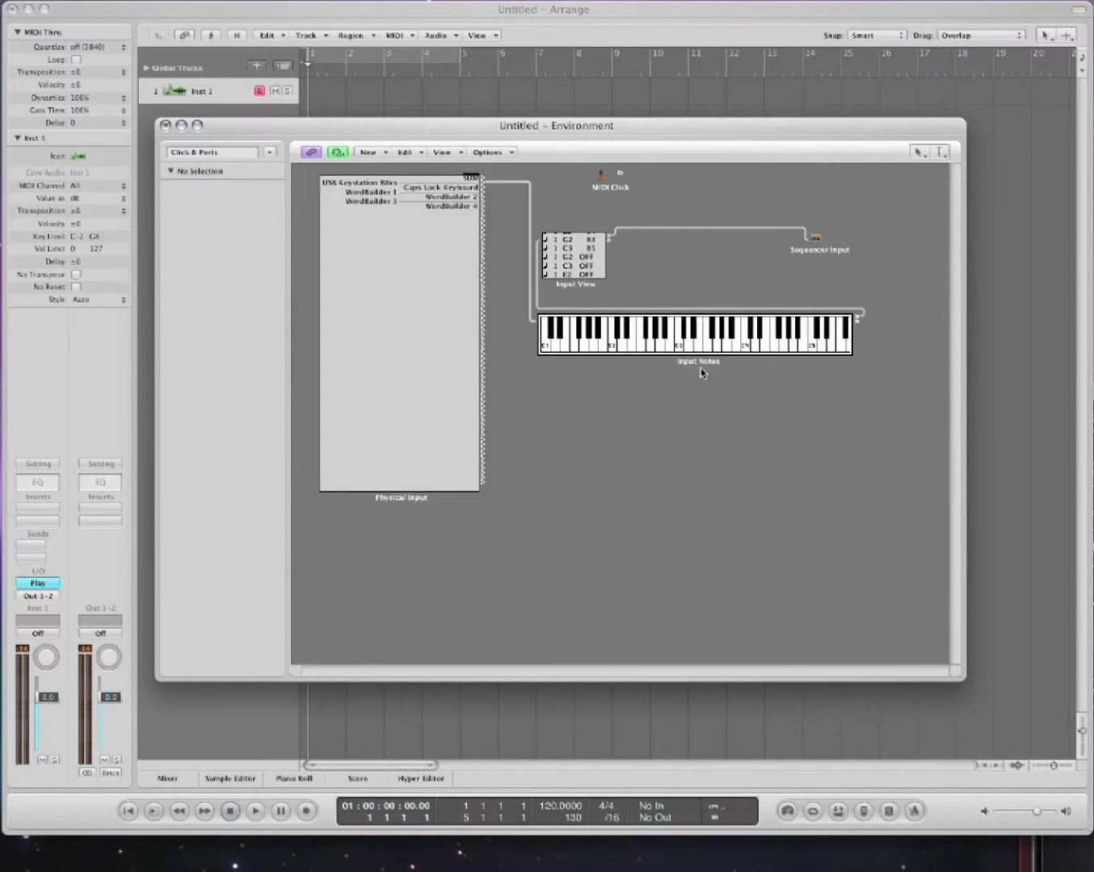
Rearrange the Input Notes, Input View and Sequencer Input objects more compactly, and move MIDI Click below the keyboard
left_click_drag(708, 361, 687, 371)
left_click_drag(575, 286, 640, 291)
left_click_drag(603, 178, 527, 515)
left_click_drag(812, 254, 754, 270)
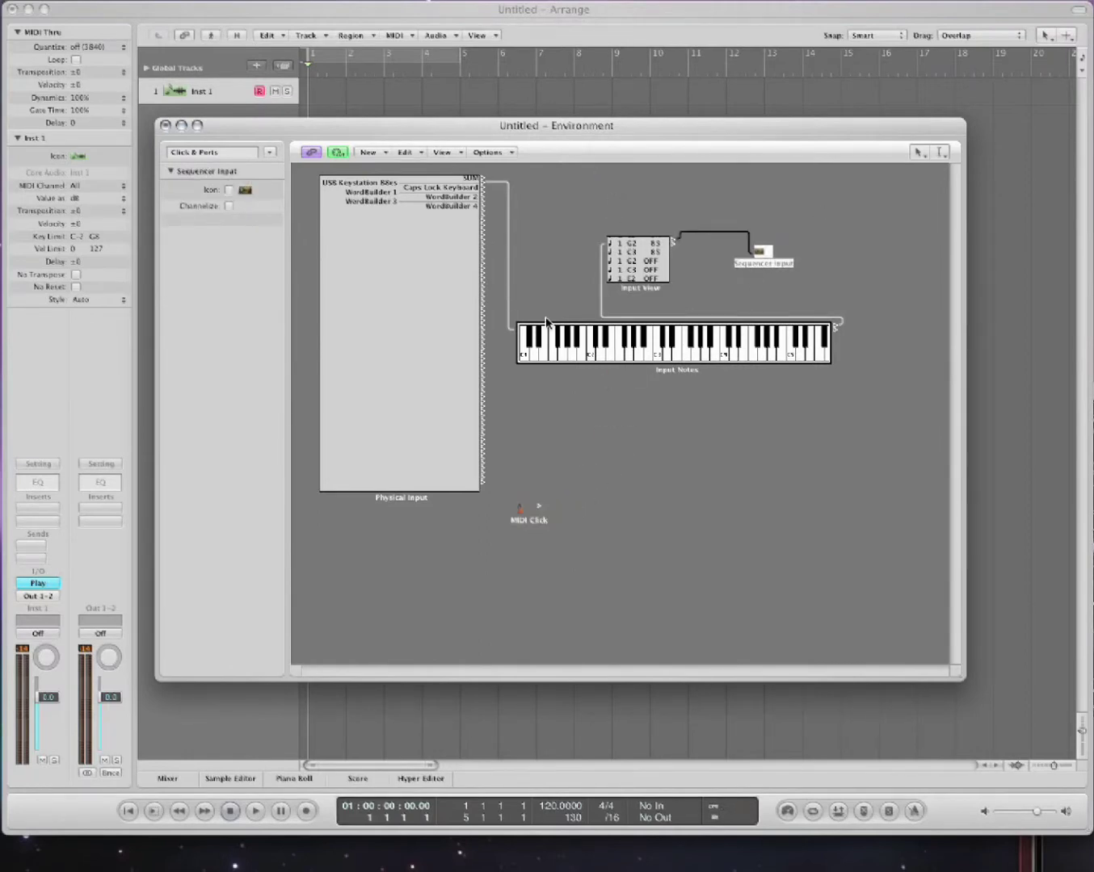
left_click(553, 241)
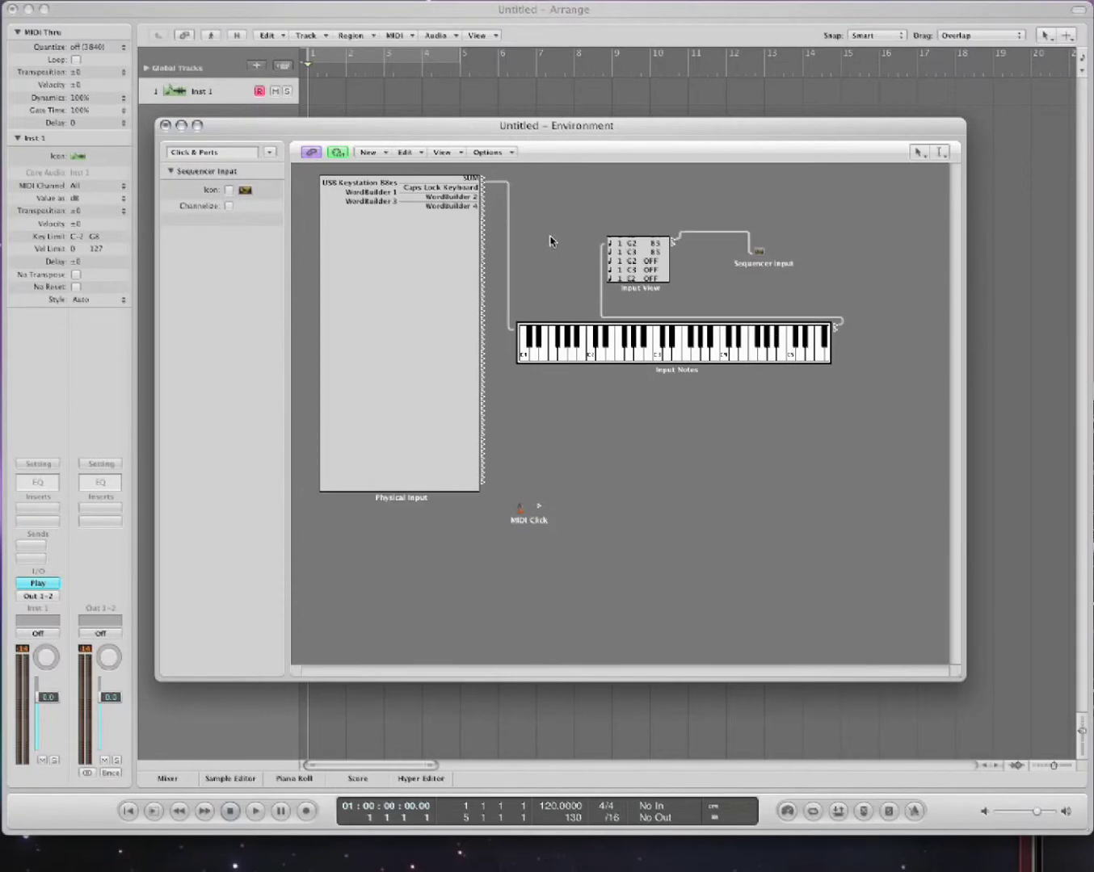
Add a new Instrument object to the layer and place it beside MIDI Click
left_click(361, 155)
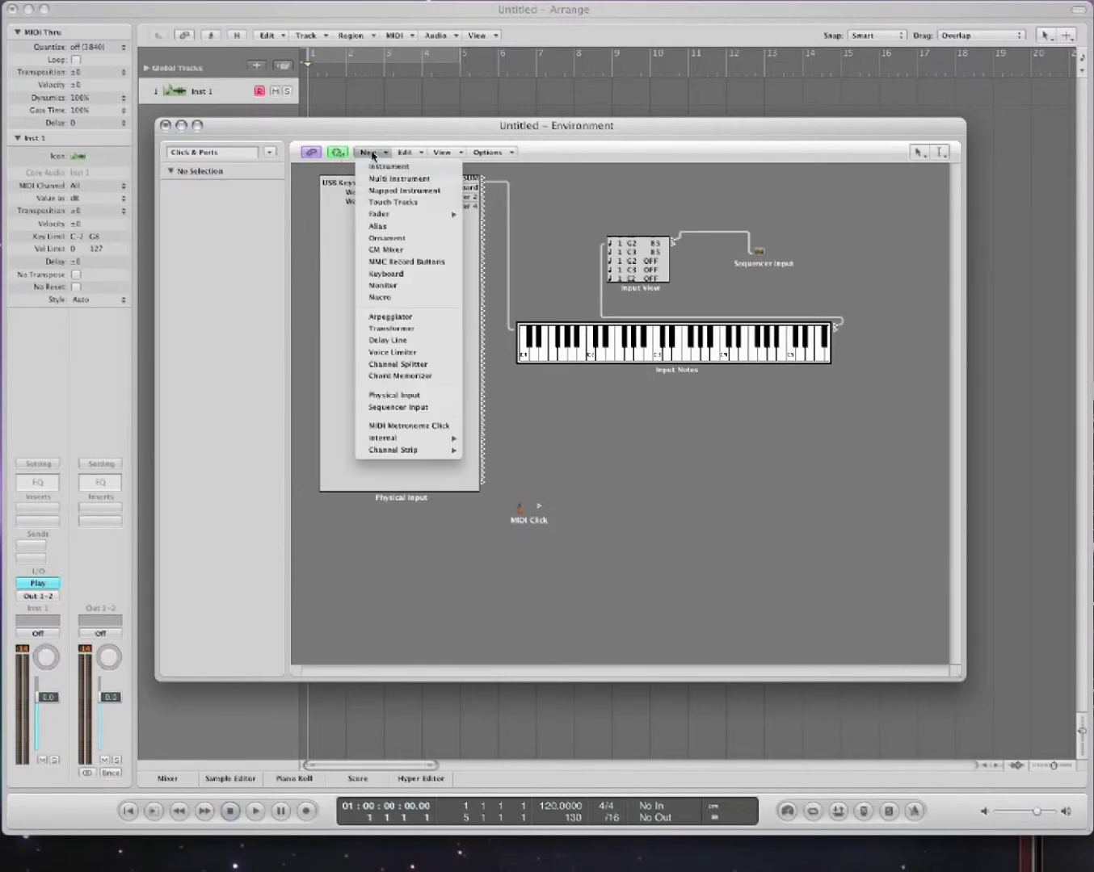
left_click(372, 168)
left_click_drag(555, 254, 606, 517)
left_click(615, 470)
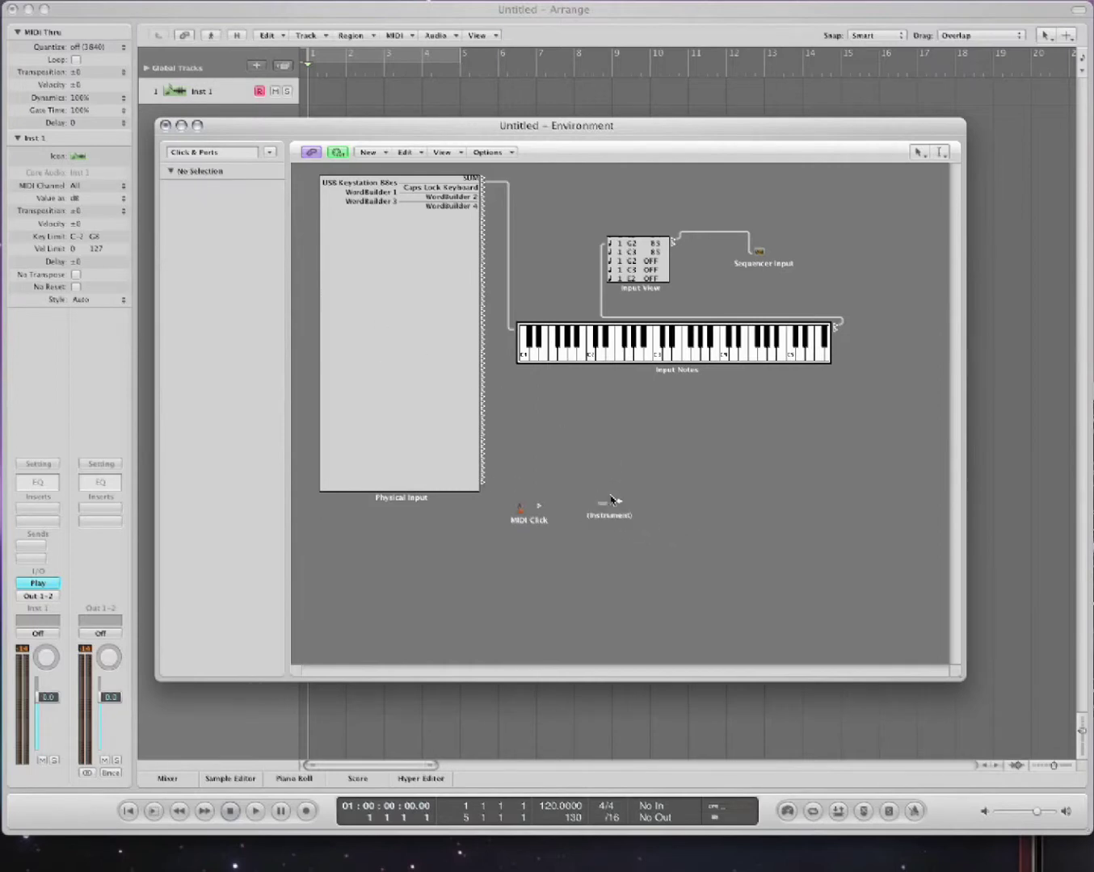
Name the new Instrument object Women WB
left_click(613, 511)
left_click(207, 171)
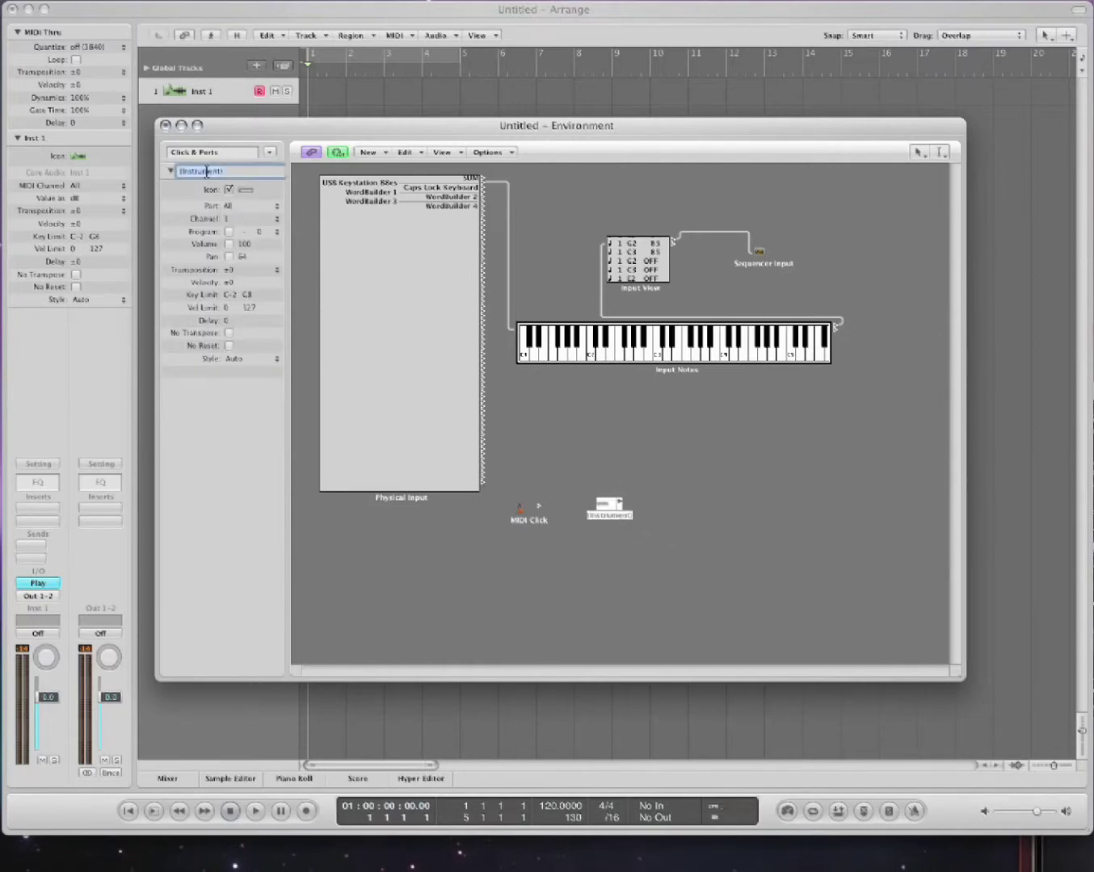
type("I")
type("Women")
type(" WB")
key("Return")
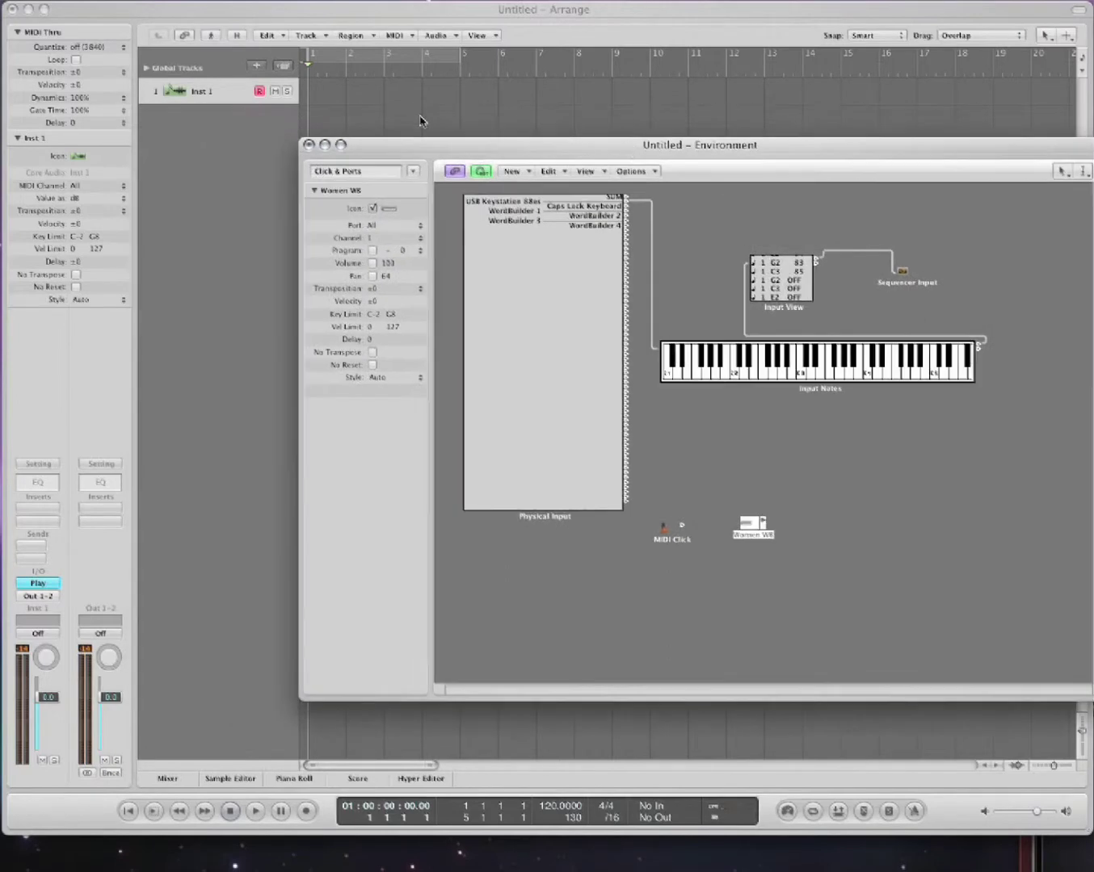
Rename the Inst 1 track in the Arrange window as Soprano
key("super+w")
double_click(198, 92)
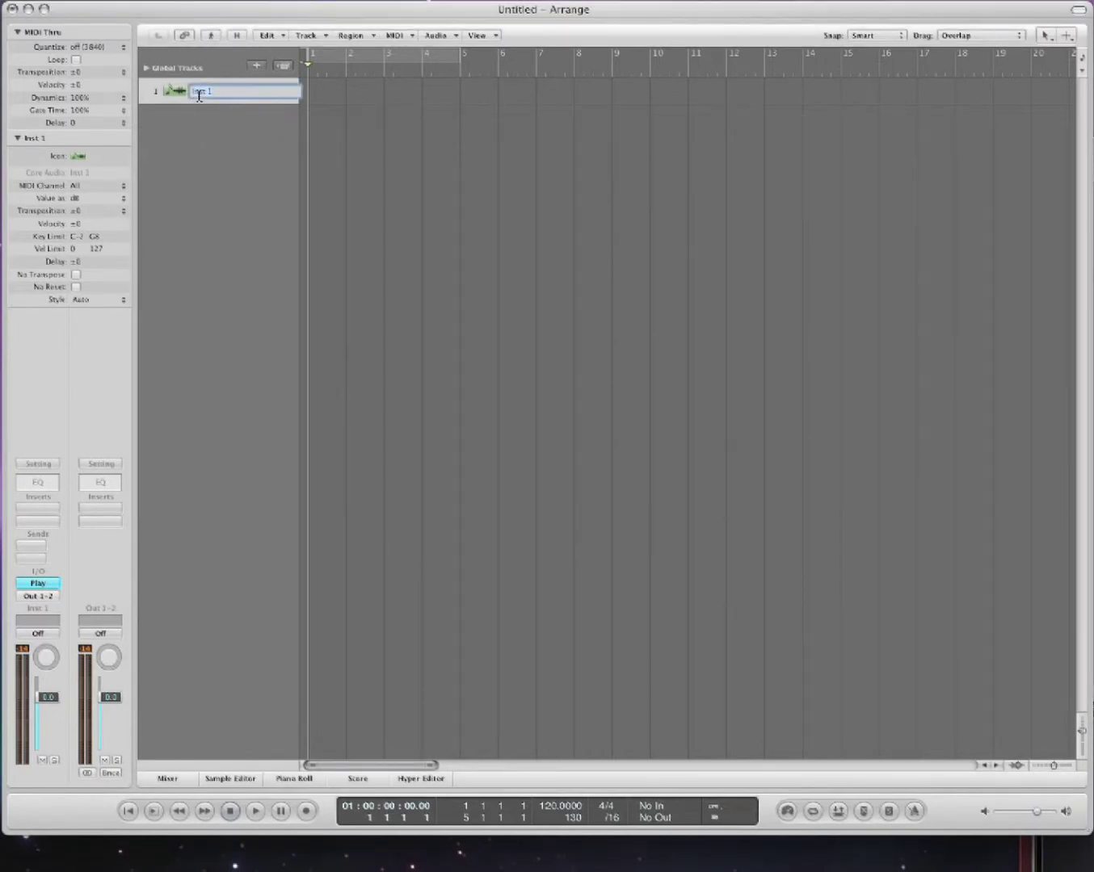
key("BackSpace")
type("Soprano")
key("Return")
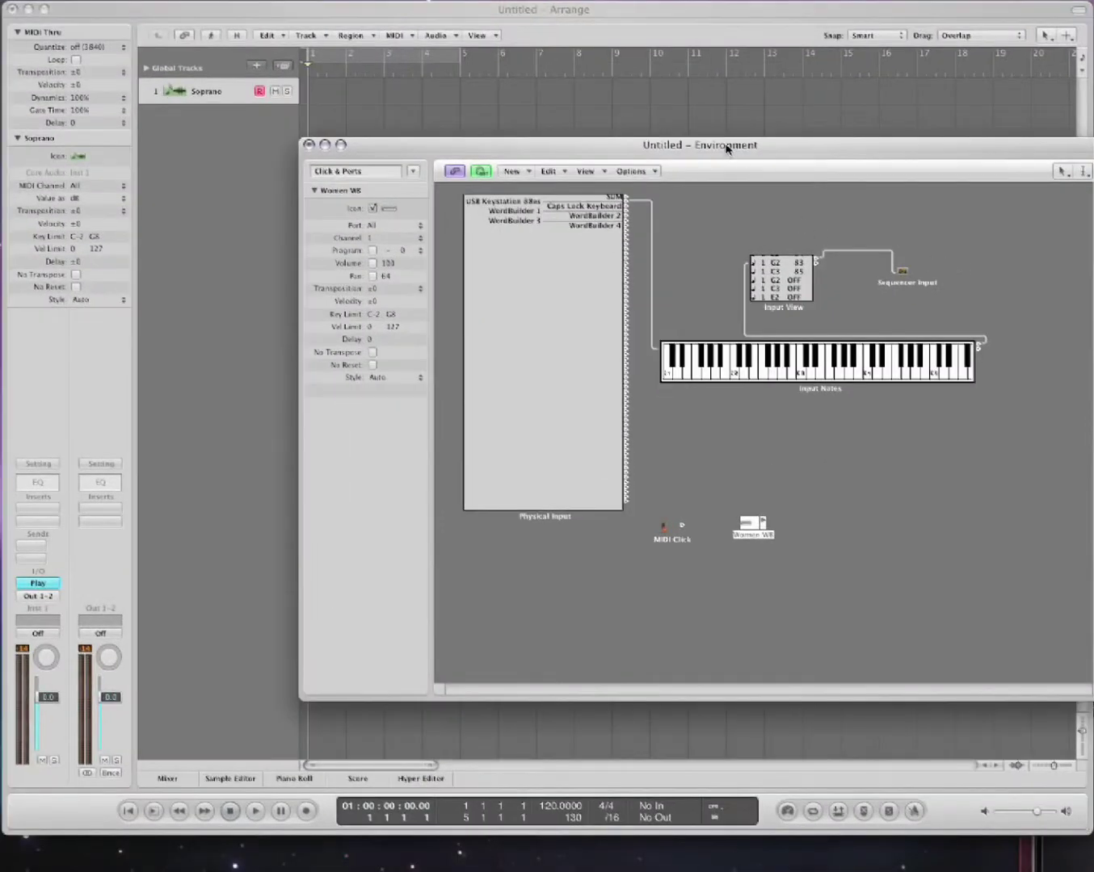
Create a second instrument track below Soprano and reassign it to the Women WB object from Click & Ports
left_click_drag(725, 146, 778, 212)
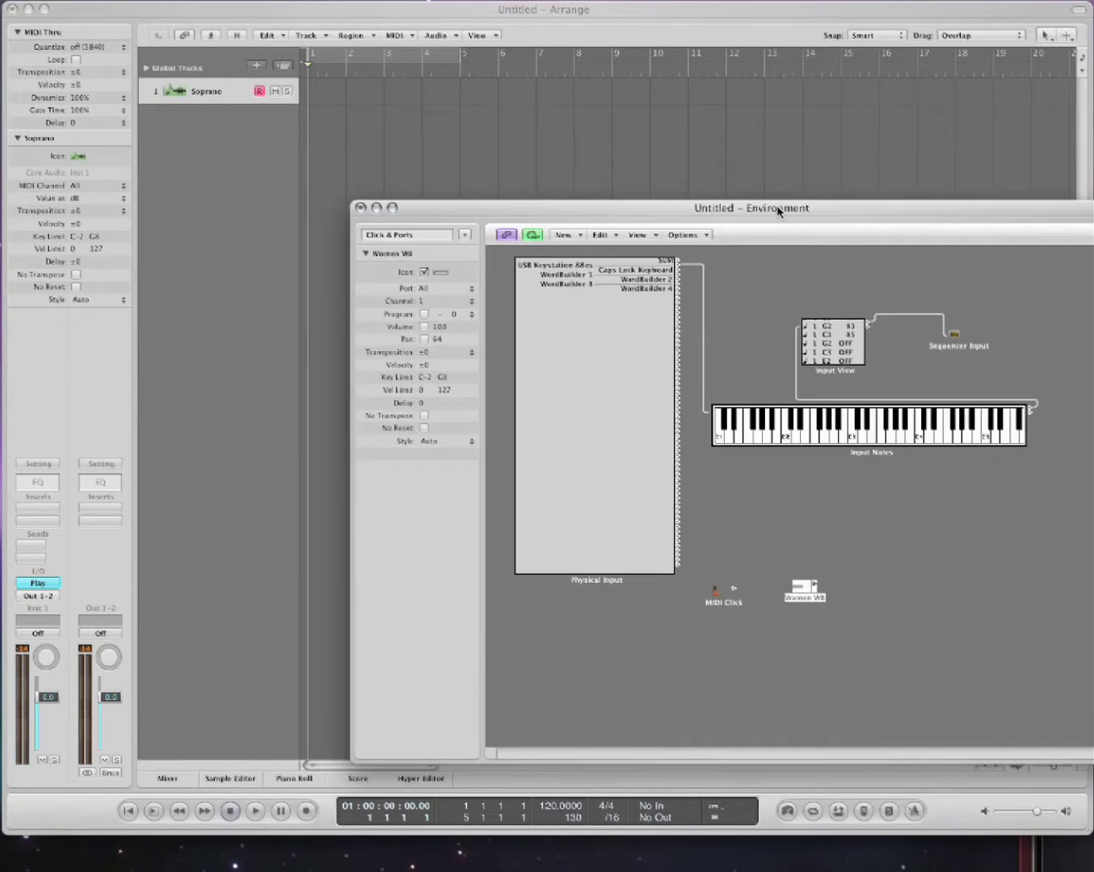
double_click(212, 145)
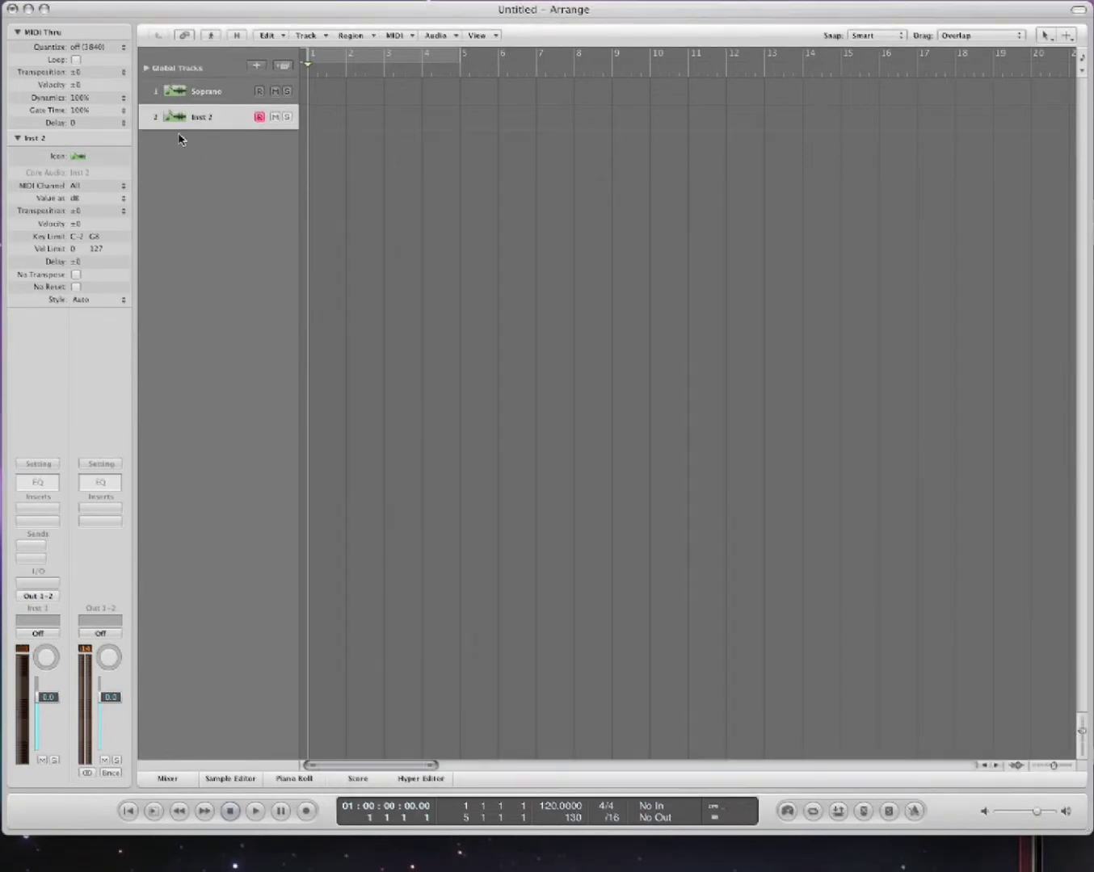
right_click(206, 120)
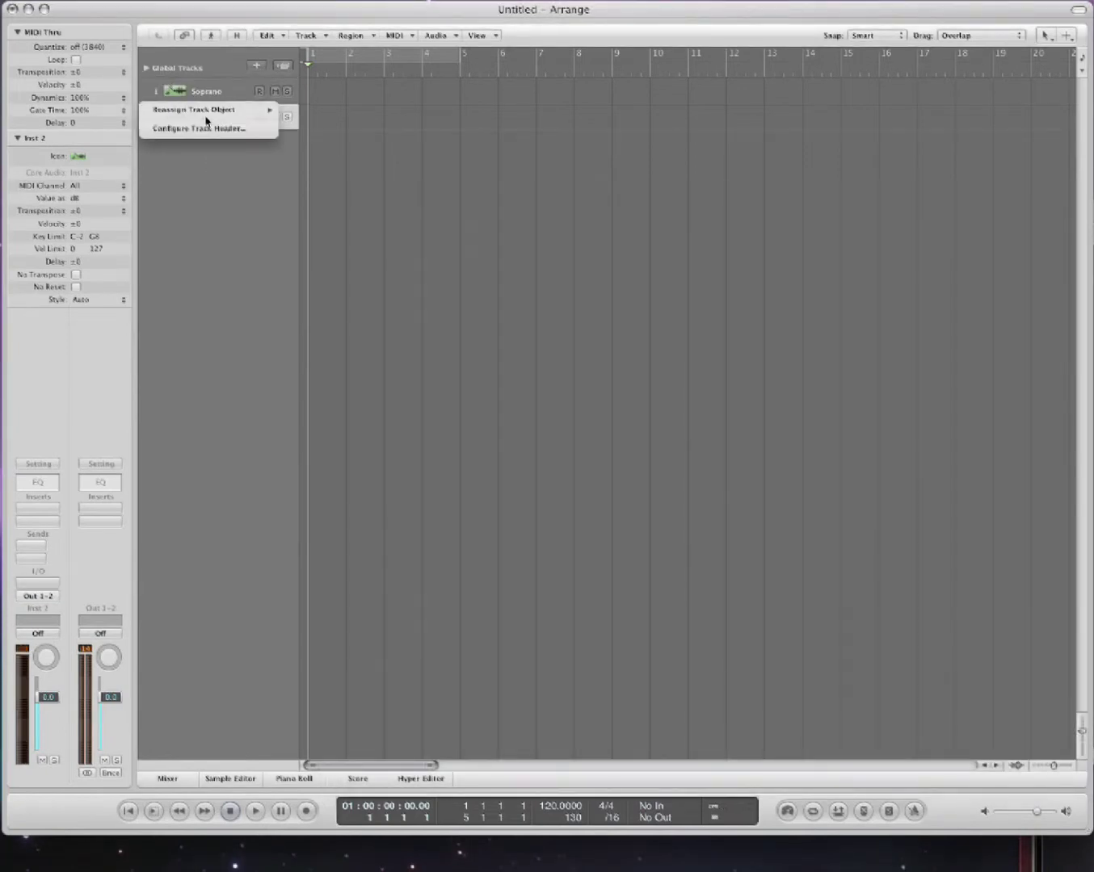
mouse_move(213, 111)
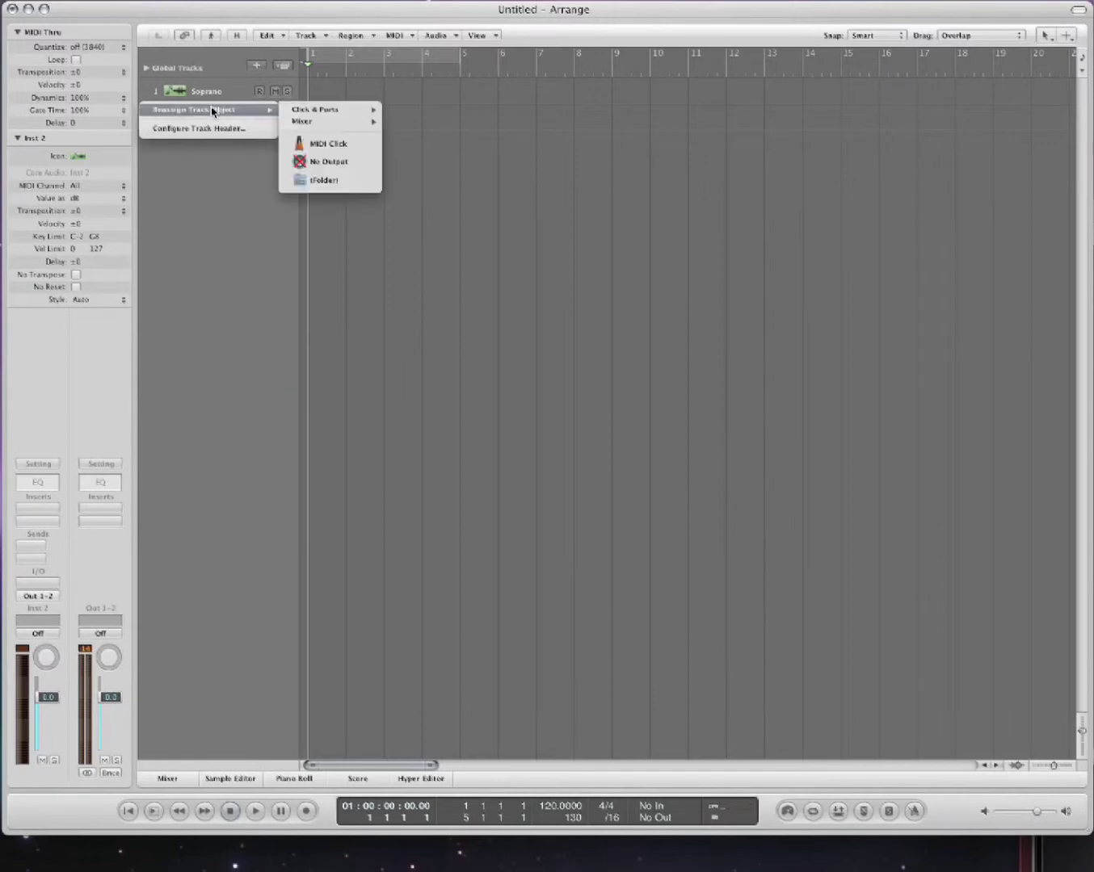
mouse_move(367, 112)
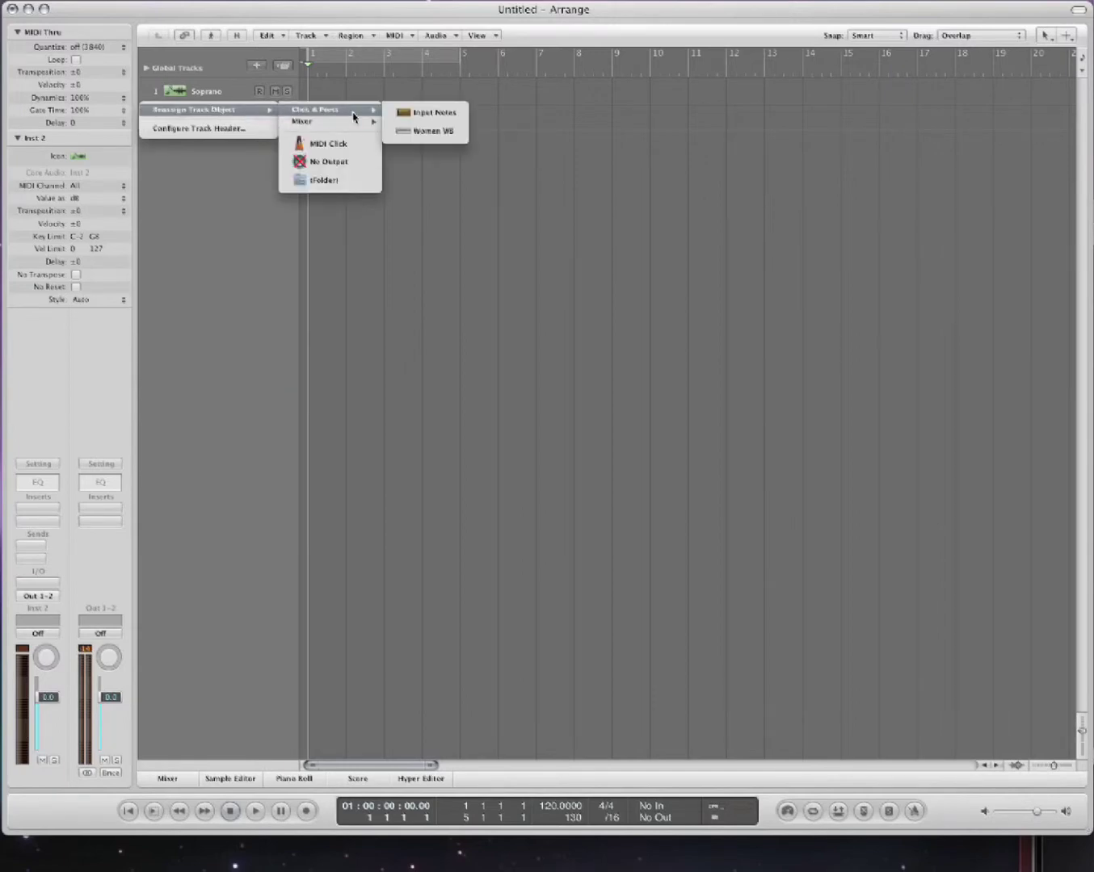
left_click(434, 132)
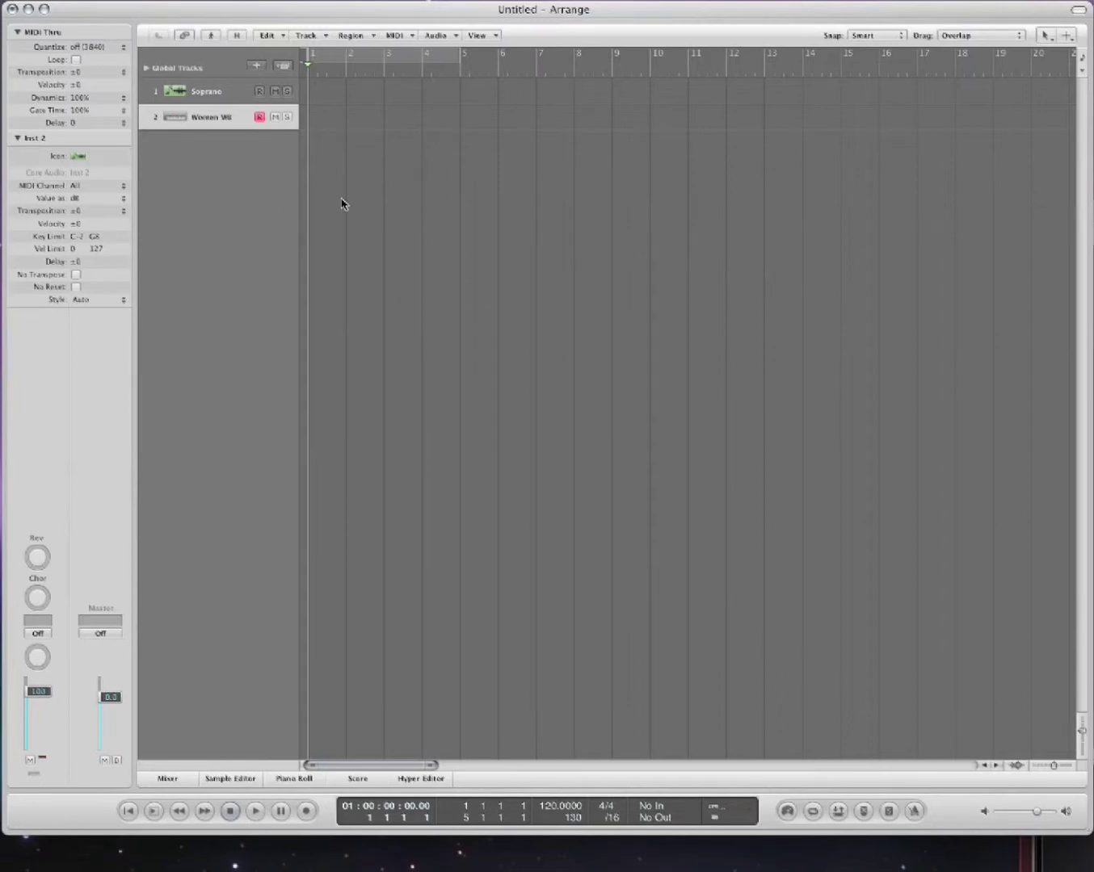
Set the Women WB track's output port to WordBuilder 1
left_click(179, 99)
left_click(177, 118)
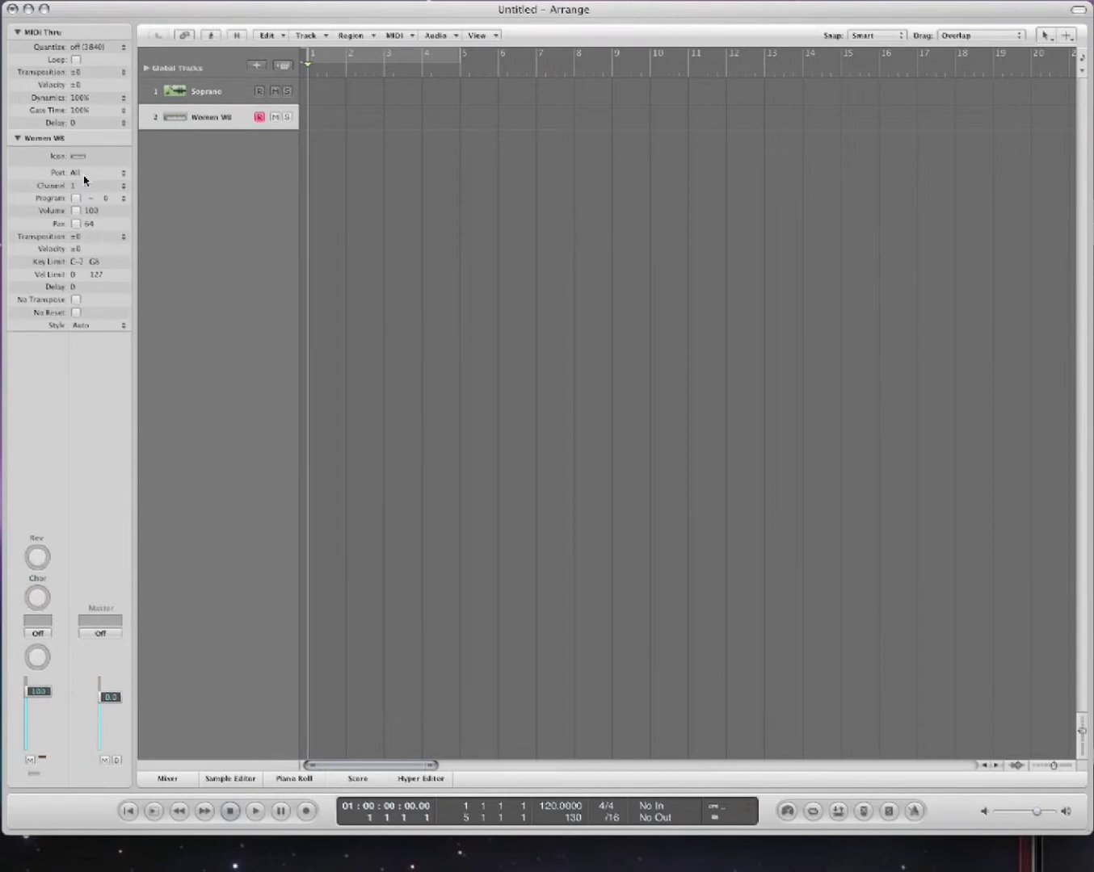
left_click(84, 175)
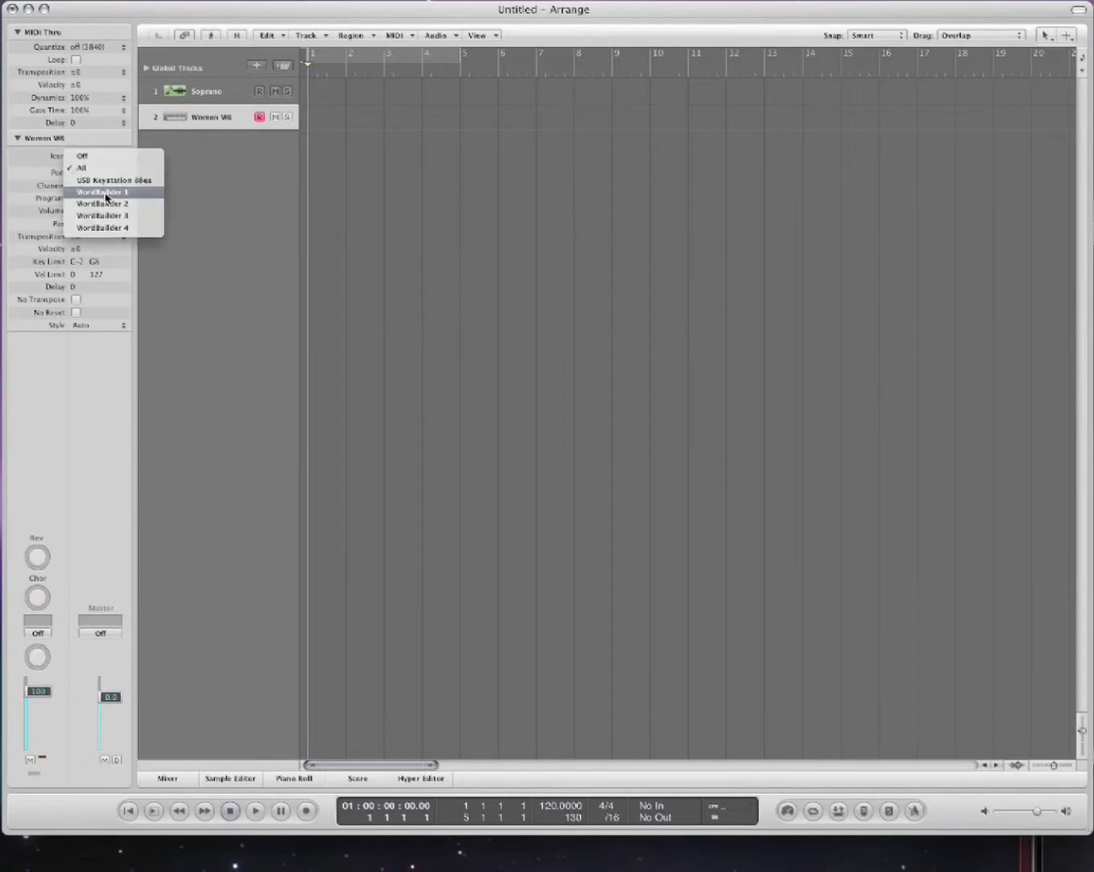
left_click(106, 195)
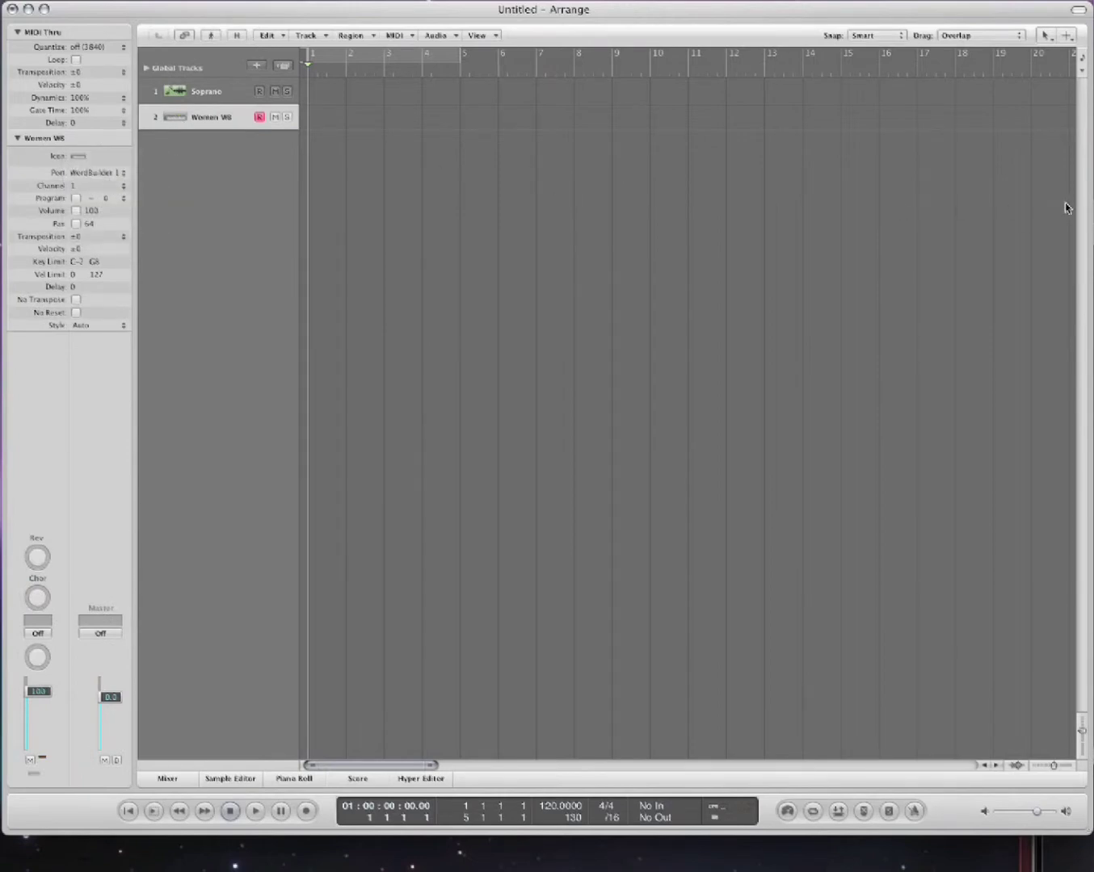
Move the Soprano channel strip from the Environment's Mixer layer to the Click & Ports layer
key("super+8")
left_click(725, 570)
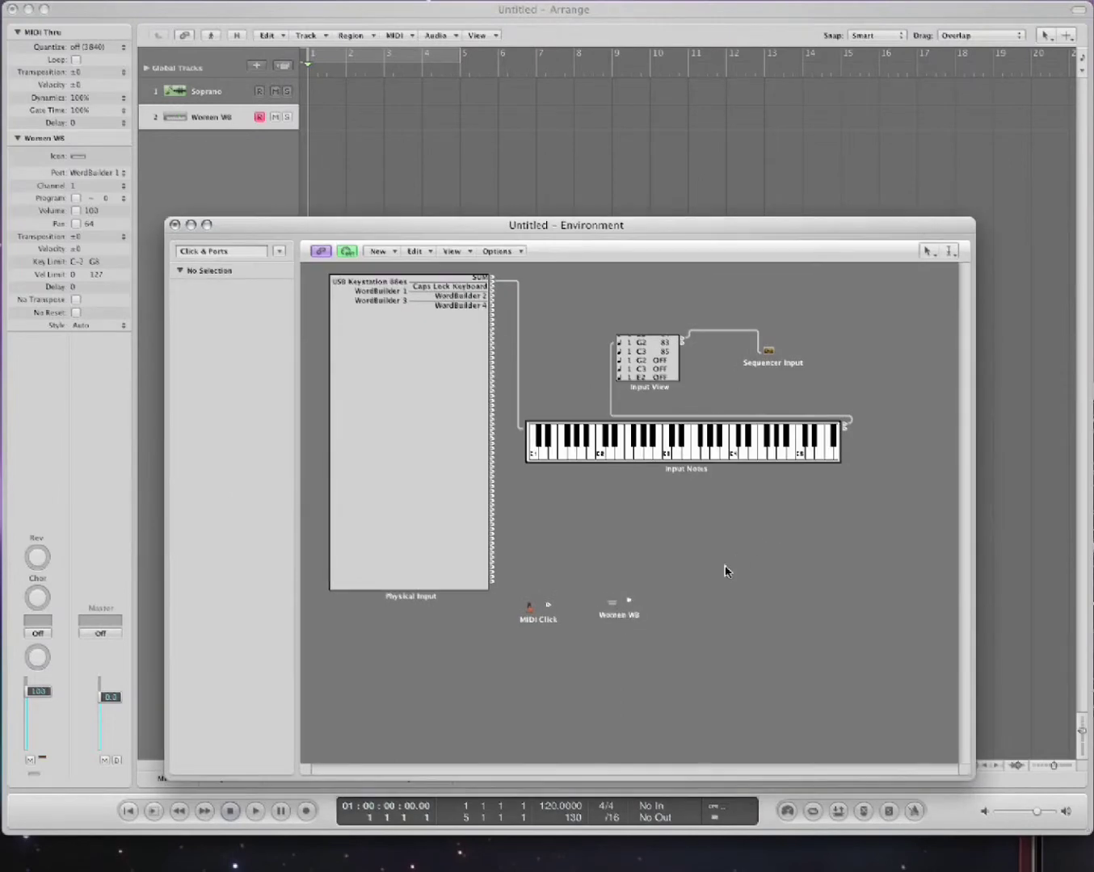
left_click(279, 251)
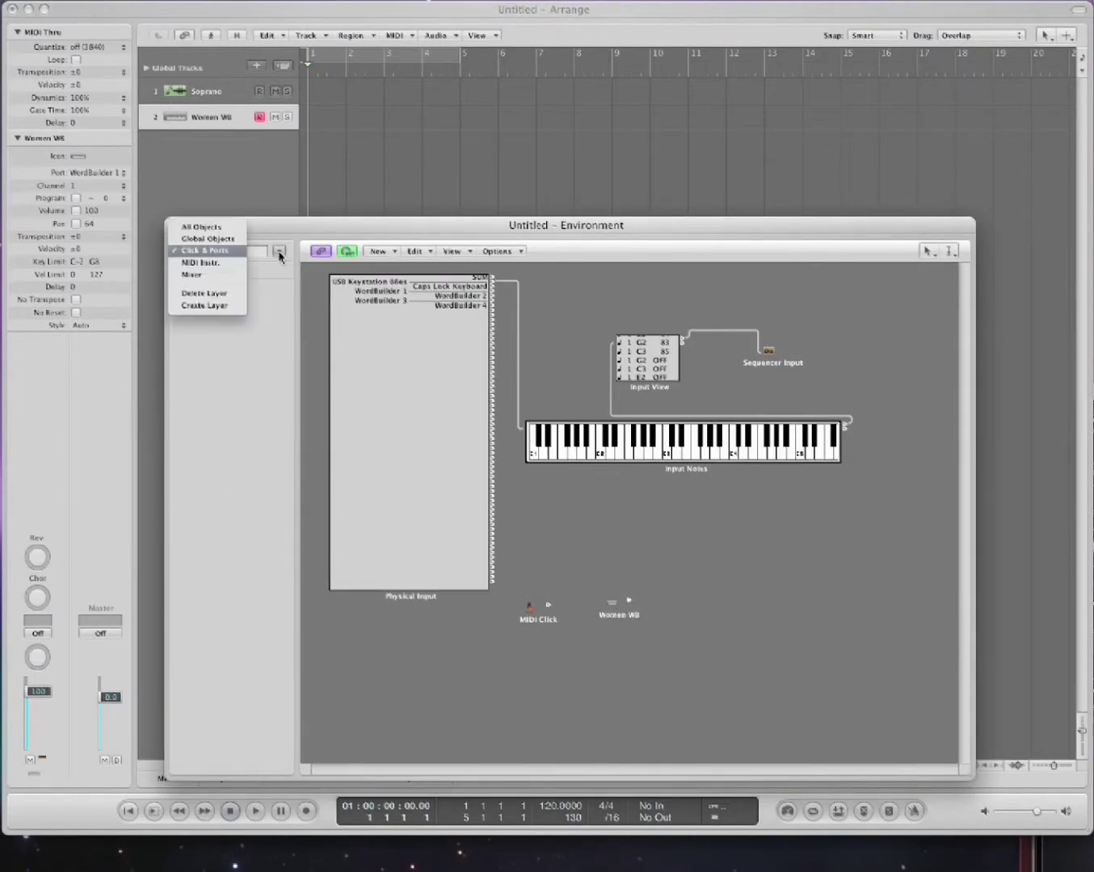
left_click(230, 275)
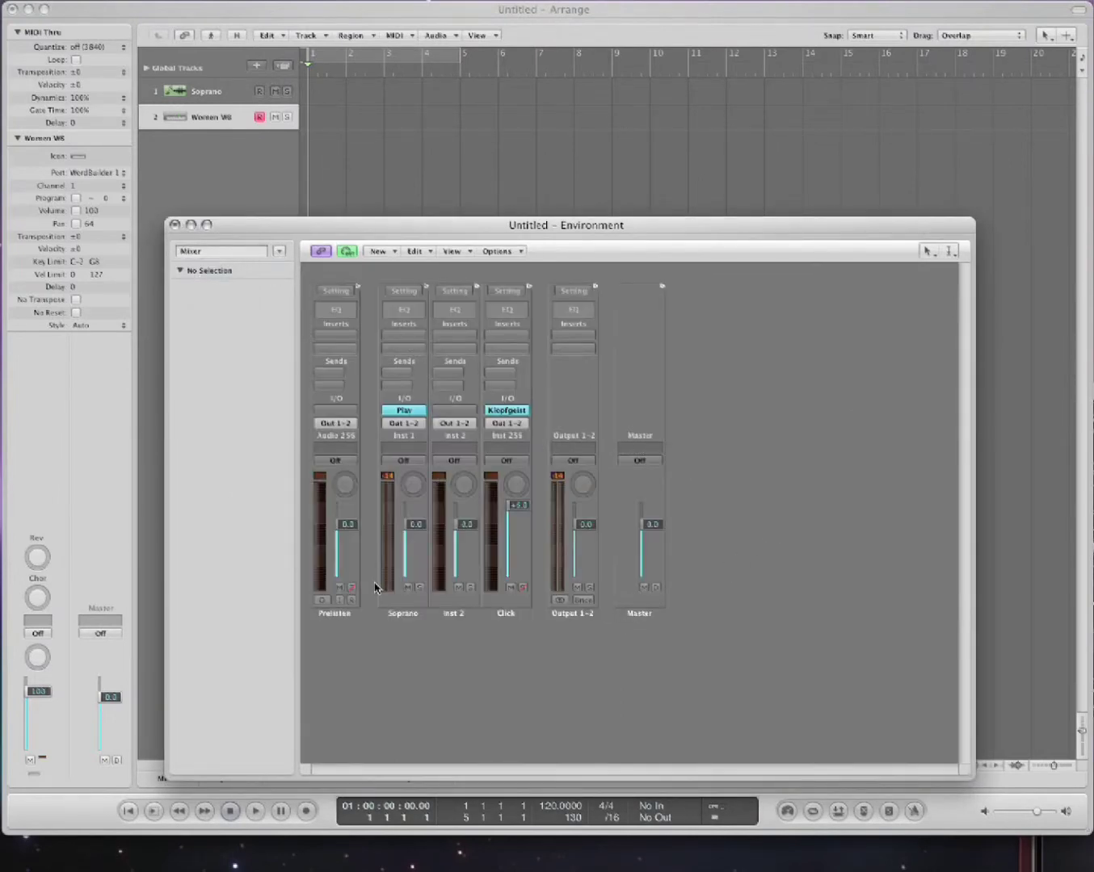
double_click(404, 615)
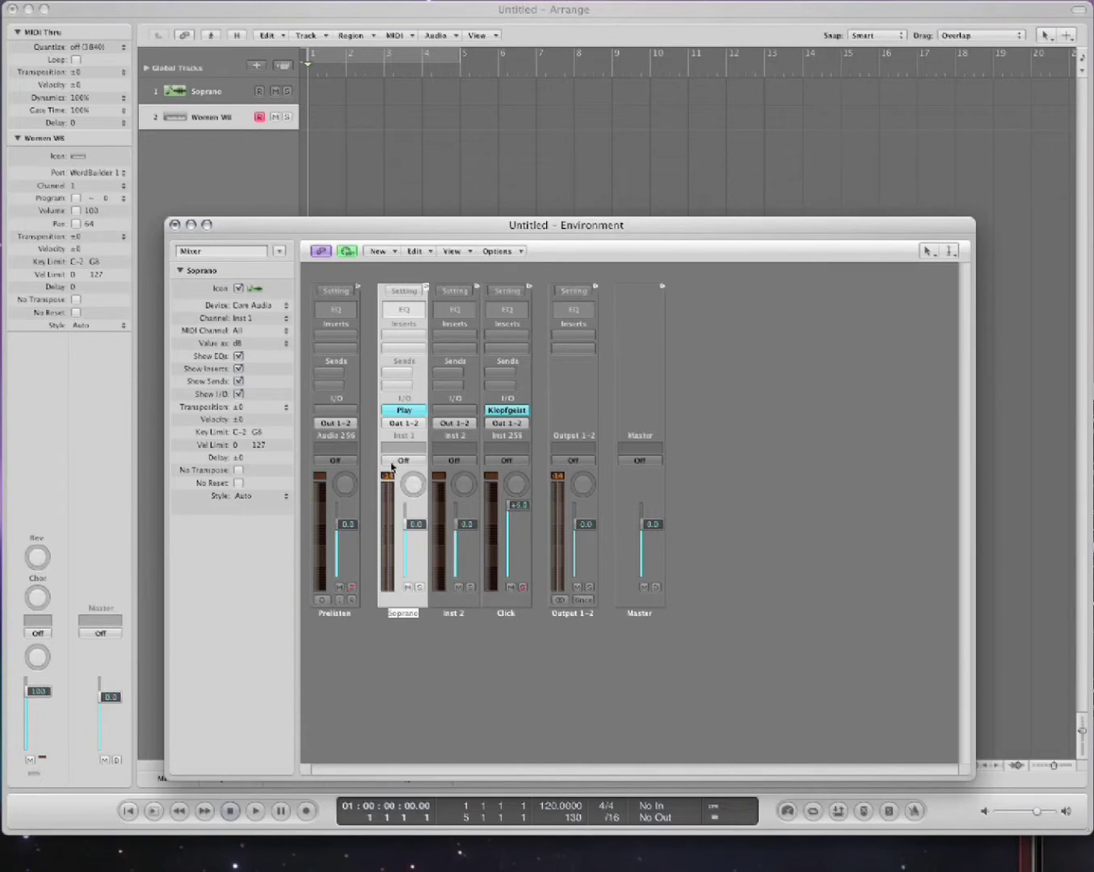
left_click(280, 251)
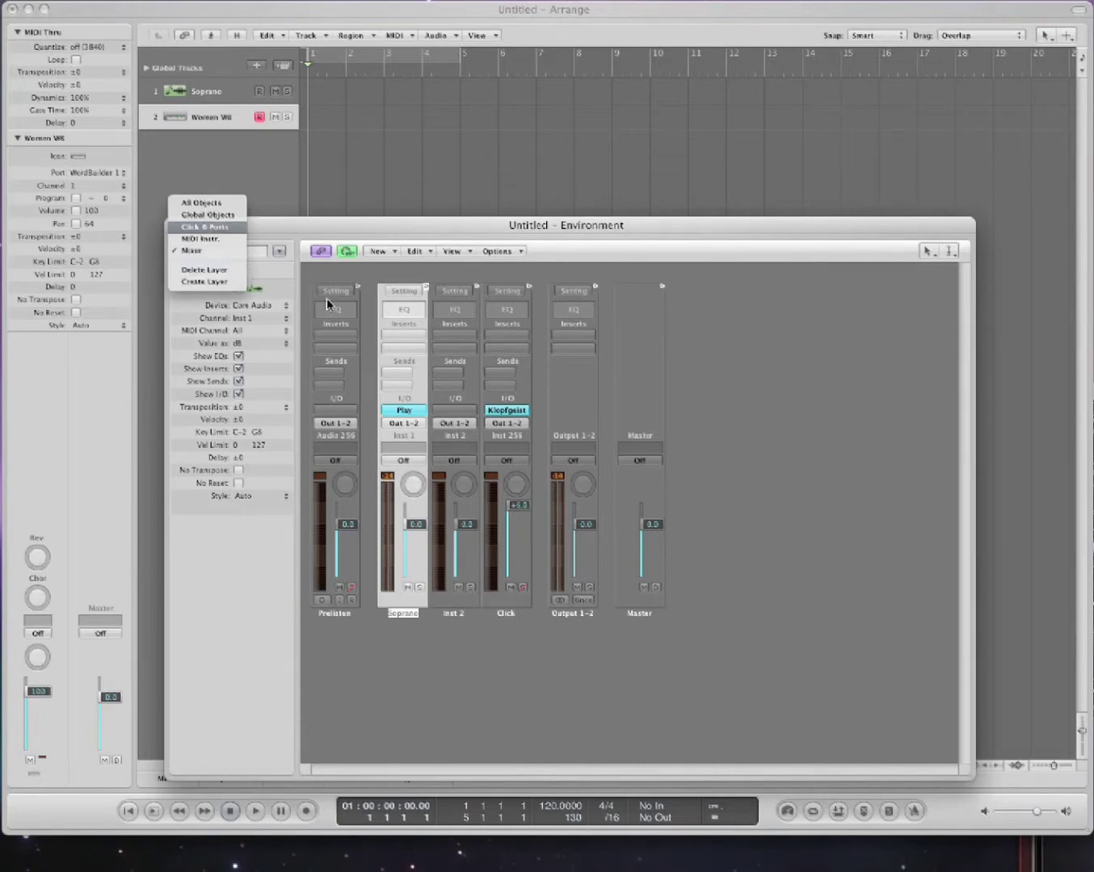
left_click(199, 229)
key("super+v")
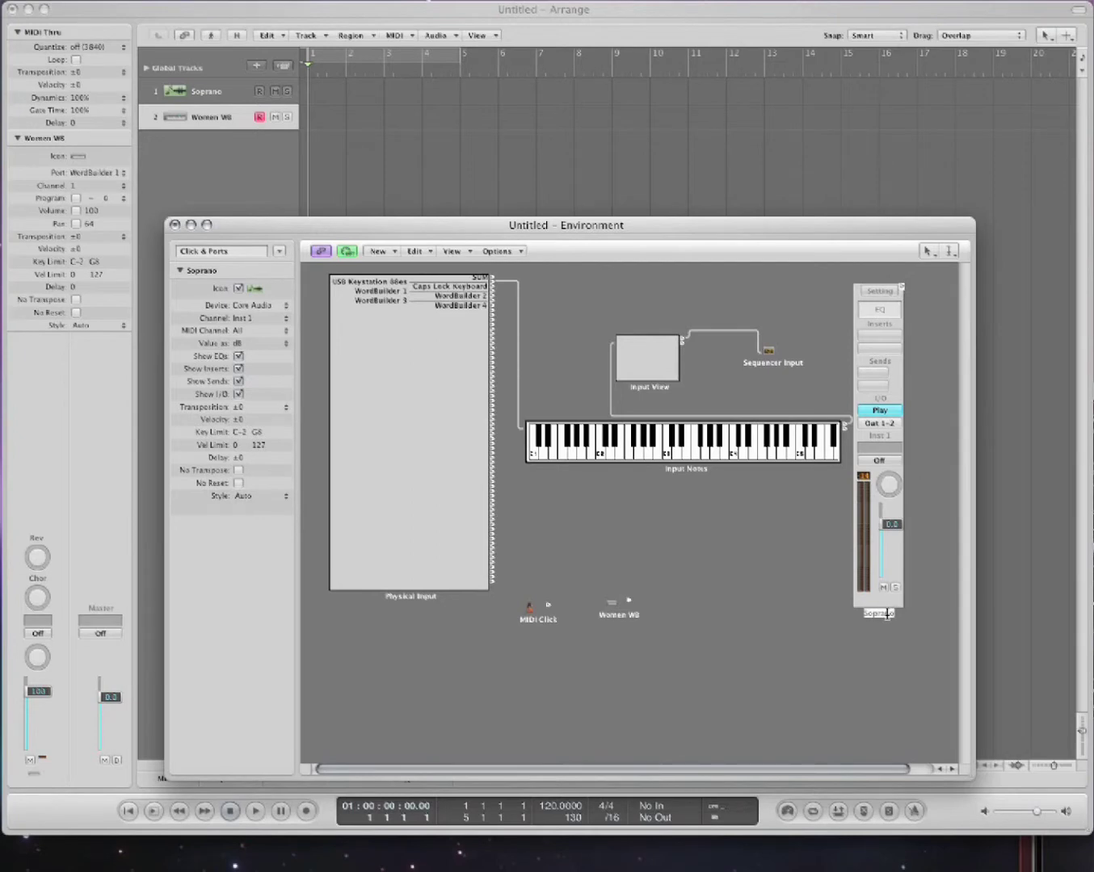
left_click(877, 649)
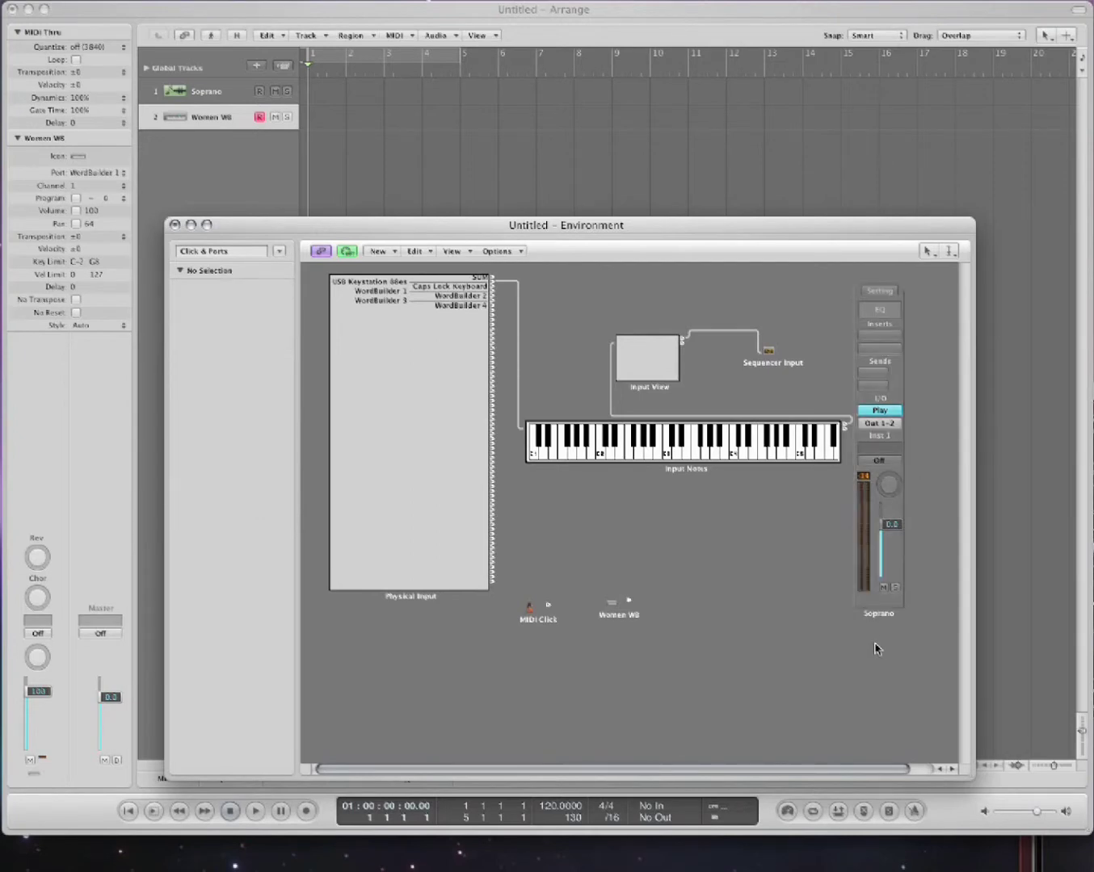
Shift the Soprano channel strip clear of the Input Notes keyboard and cable Physical Input's WordBuilder 1 port to it
left_click_drag(886, 610, 905, 615)
left_click(740, 559)
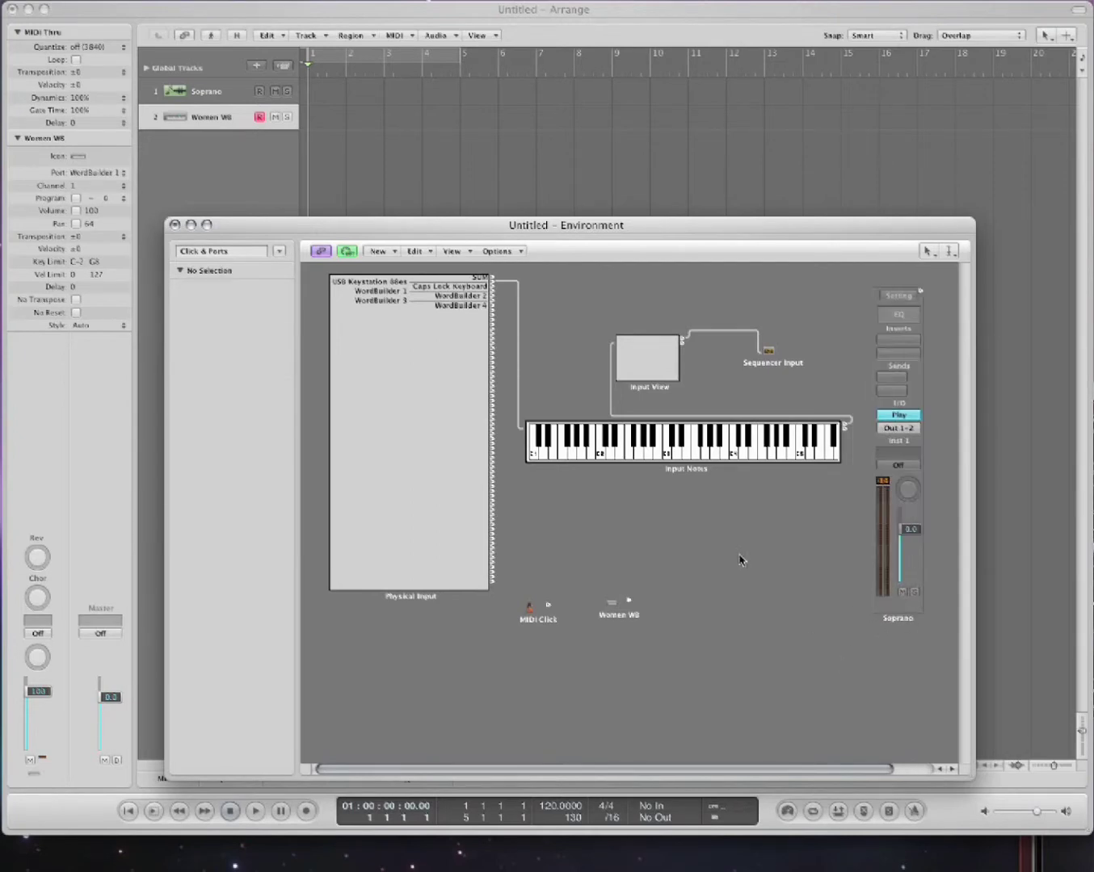
left_click_drag(494, 301, 875, 301)
left_click(696, 310)
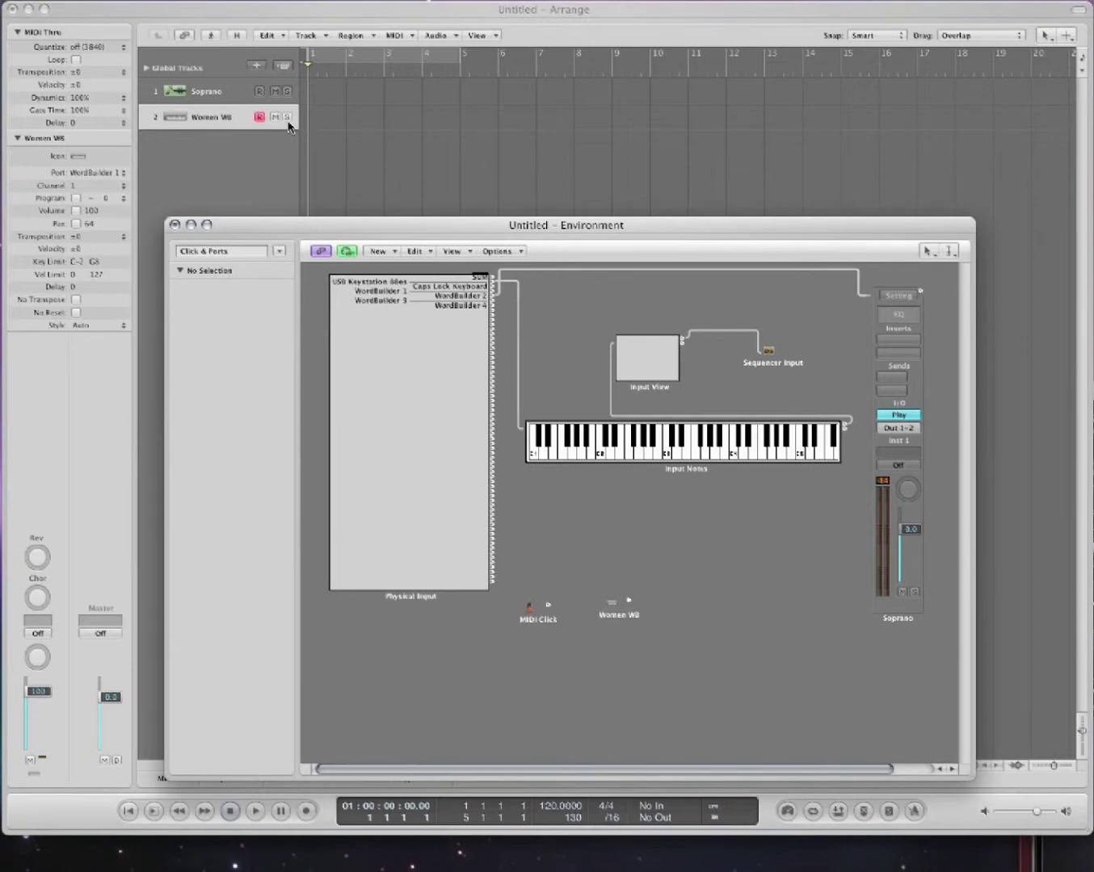
Bring the WordBuilder Sopranos window into full view over the Environment window
left_click_drag(1090, 413, 487, 160)
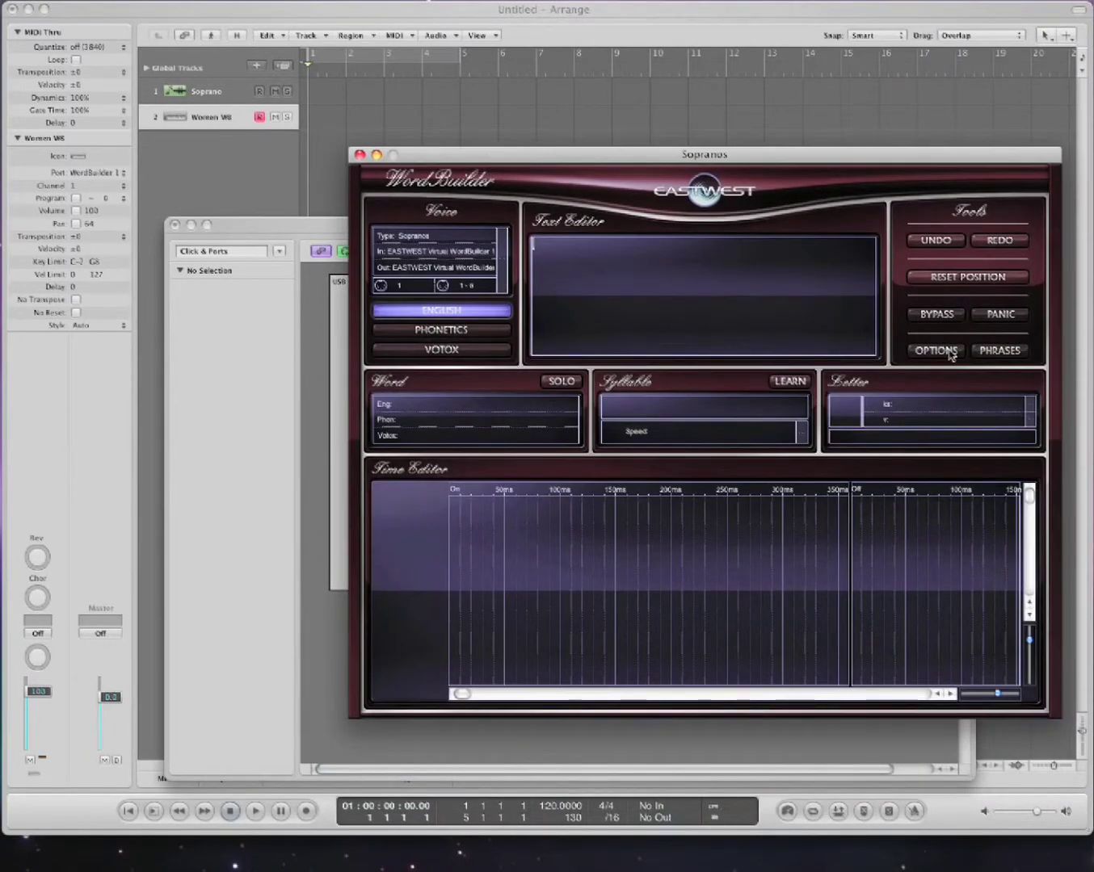
left_click(1019, 356)
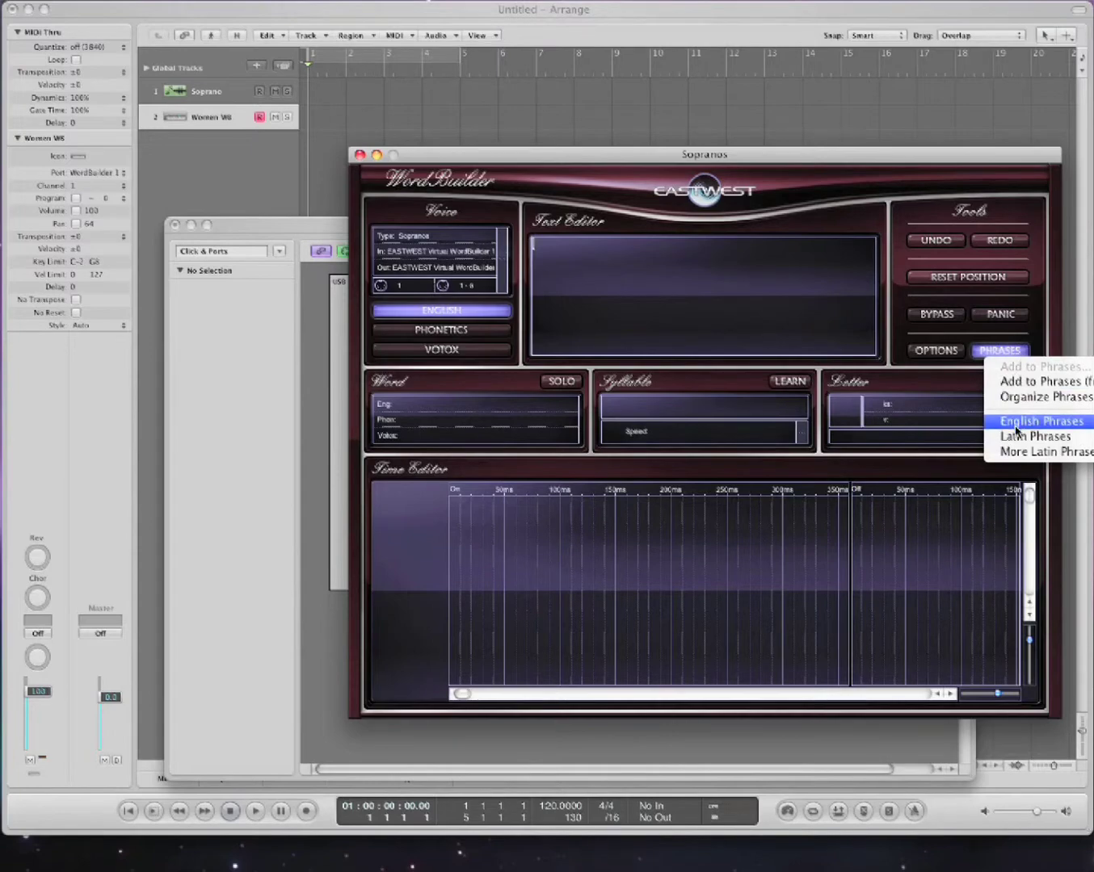
left_click(735, 158)
left_click_drag(734, 158, 541, 149)
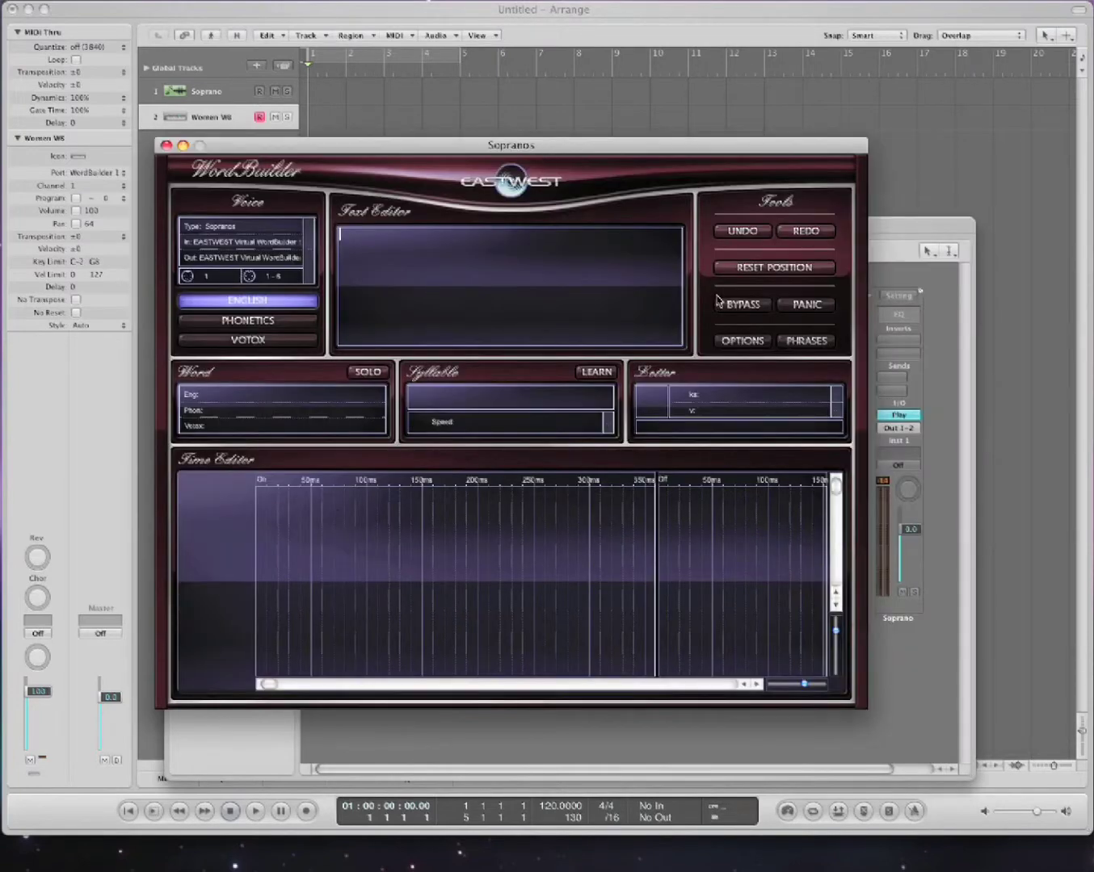
Load the English phrase Silence is Golden into WordBuilder's Text Editor
left_click(806, 340)
mouse_move(848, 412)
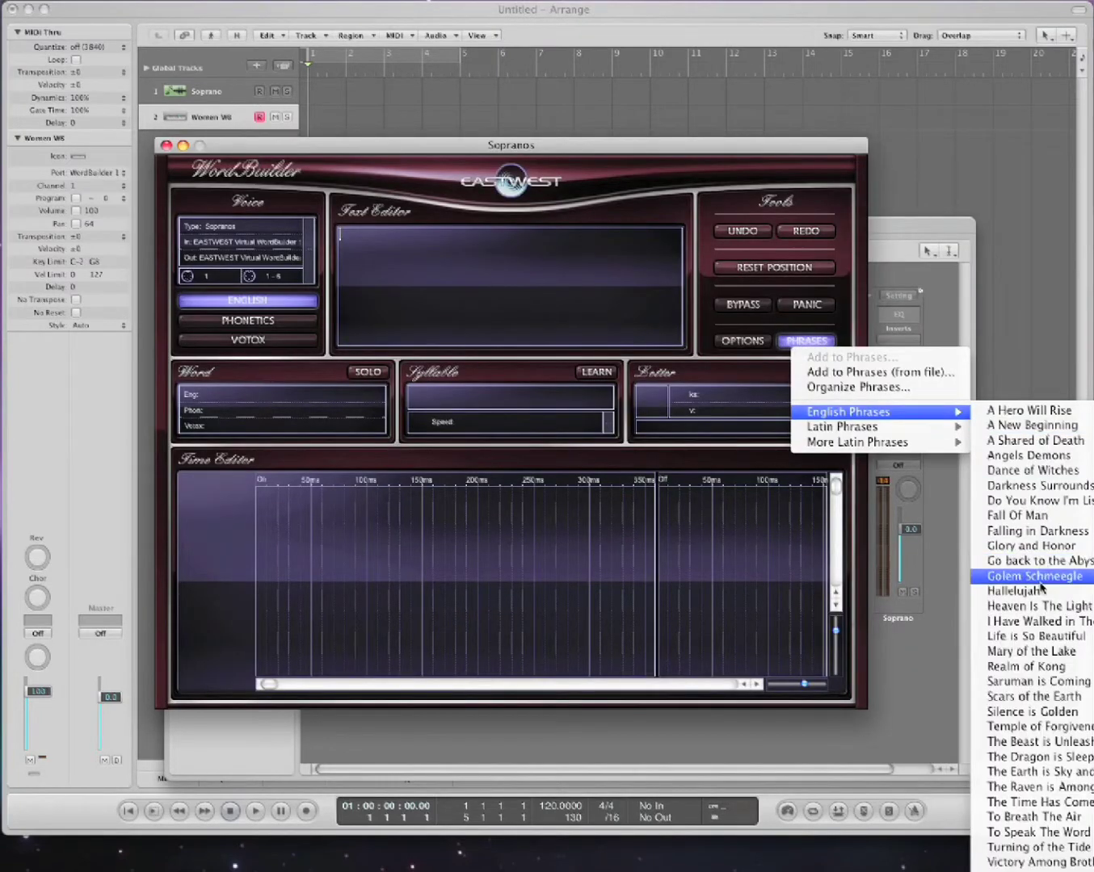
left_click(1032, 713)
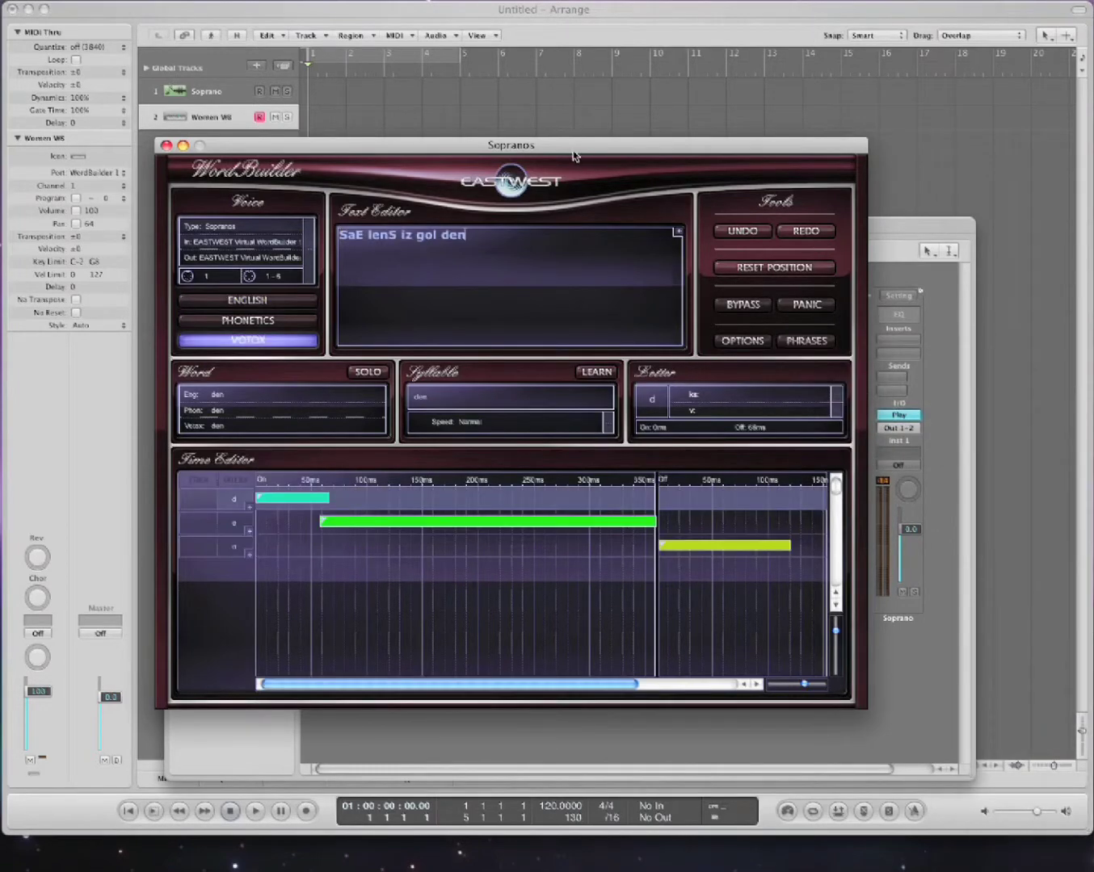
Move the WordBuilder window so both tracks stay visible, switch text entry to English and select the whole loaded phrase
left_click_drag(572, 156, 840, 245)
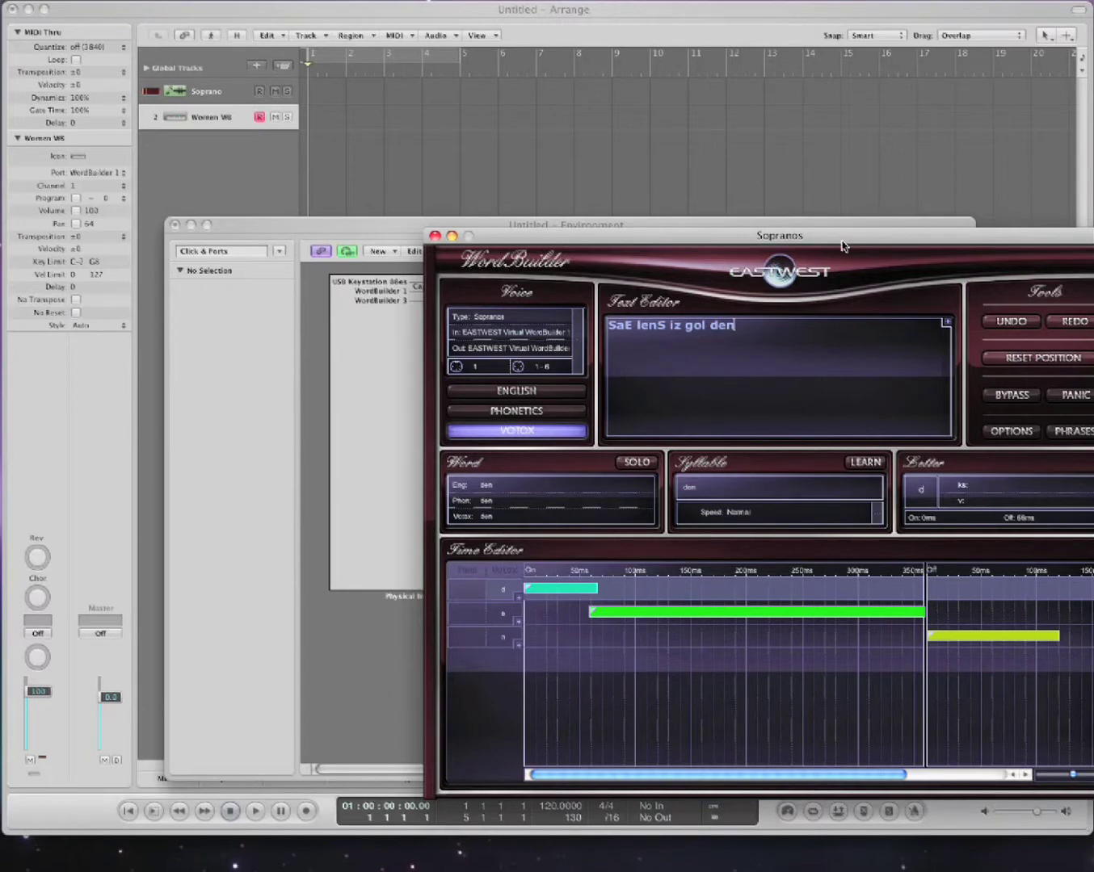
left_click_drag(841, 243, 843, 236)
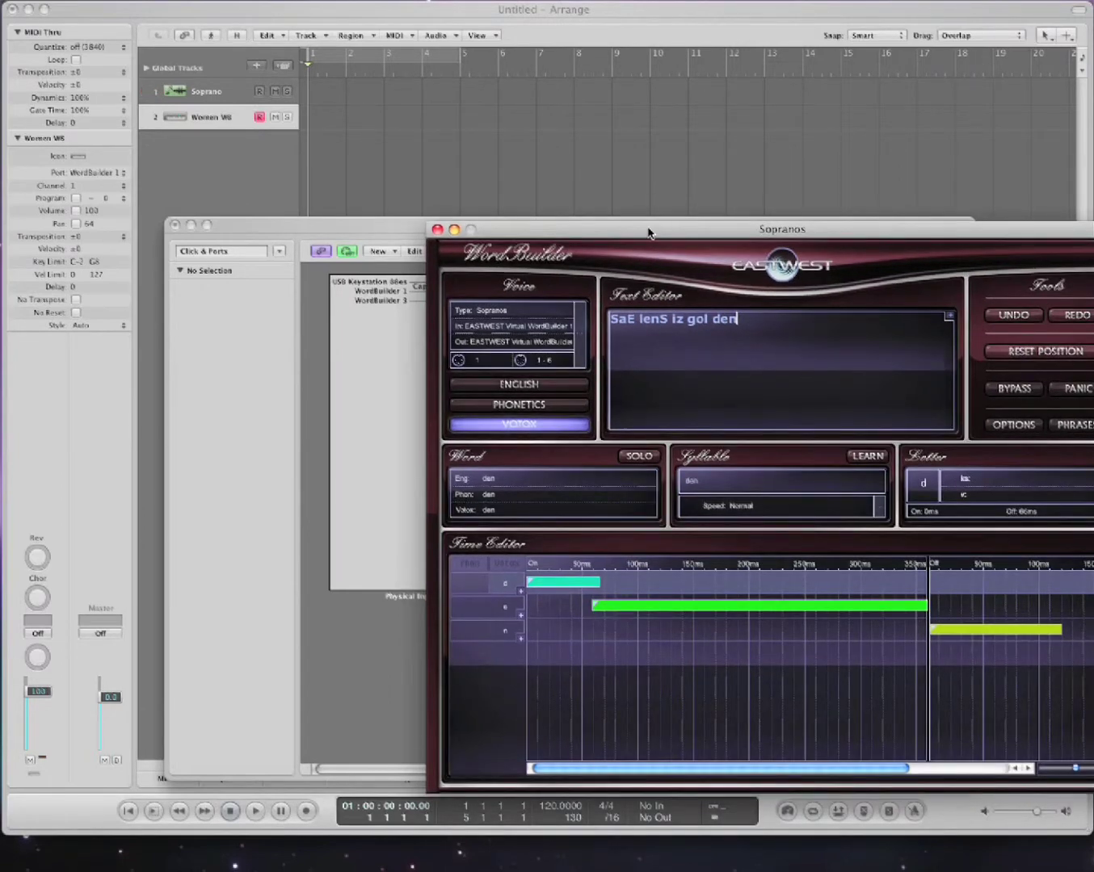
left_click_drag(648, 233, 643, 141)
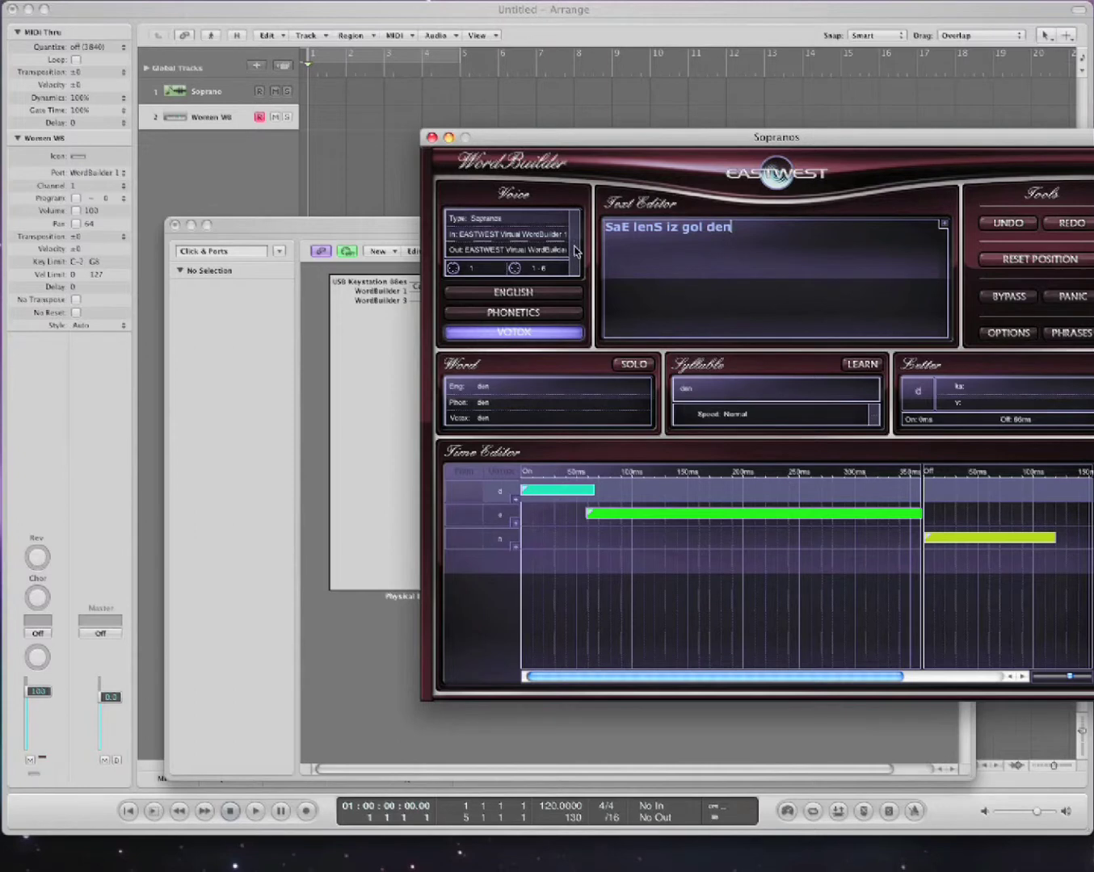
left_click(549, 297)
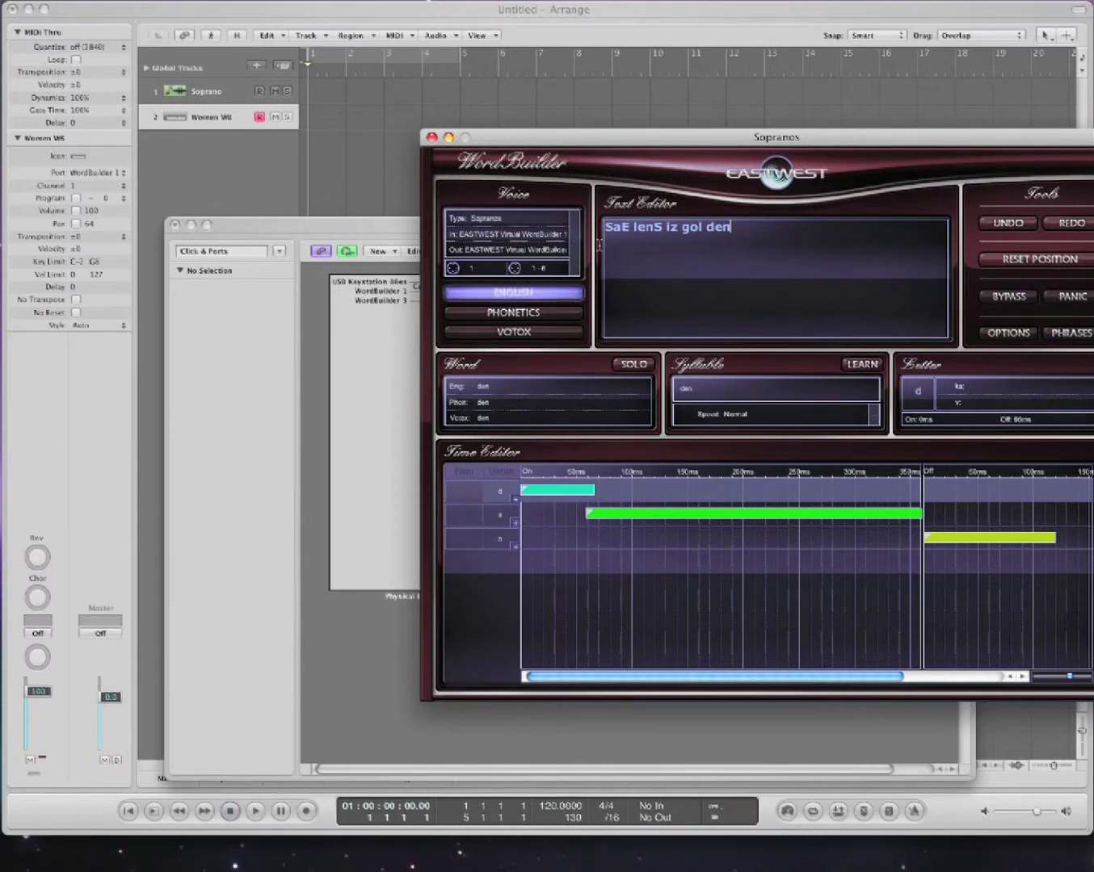
left_click_drag(751, 239, 588, 233)
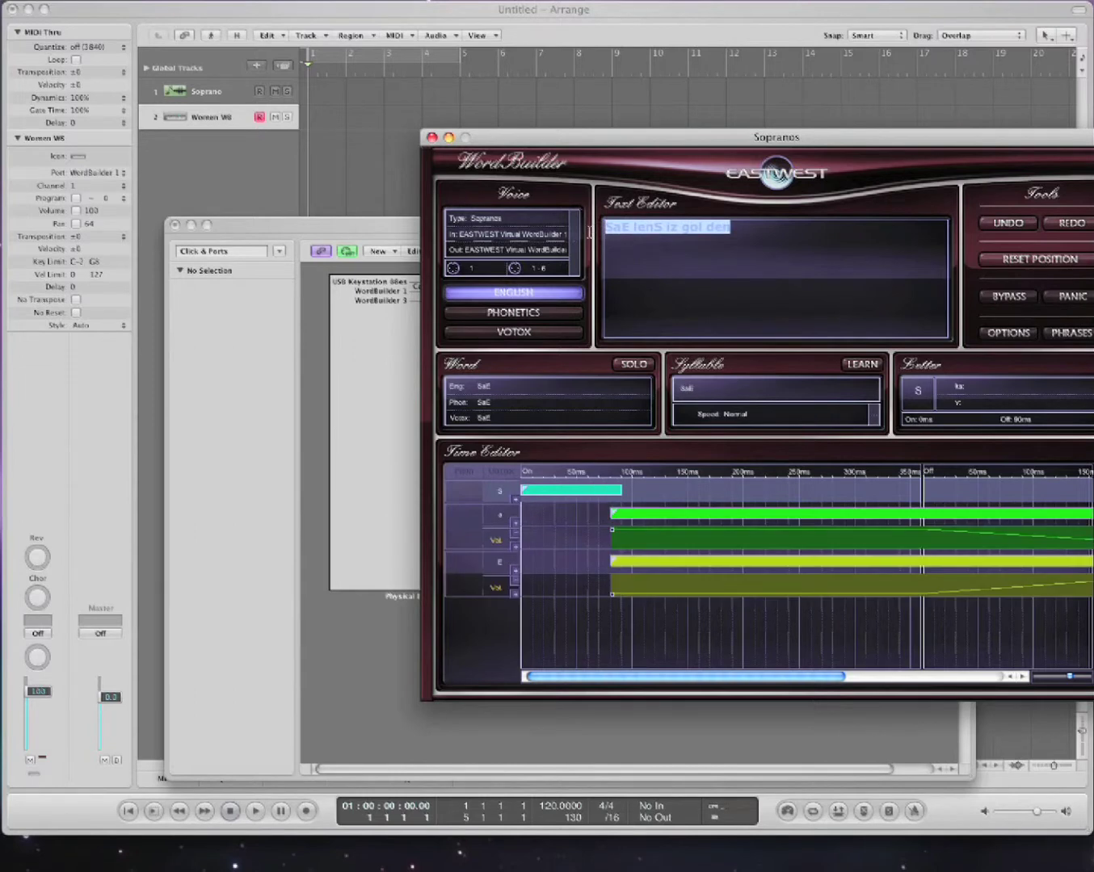
type("Hallelu")
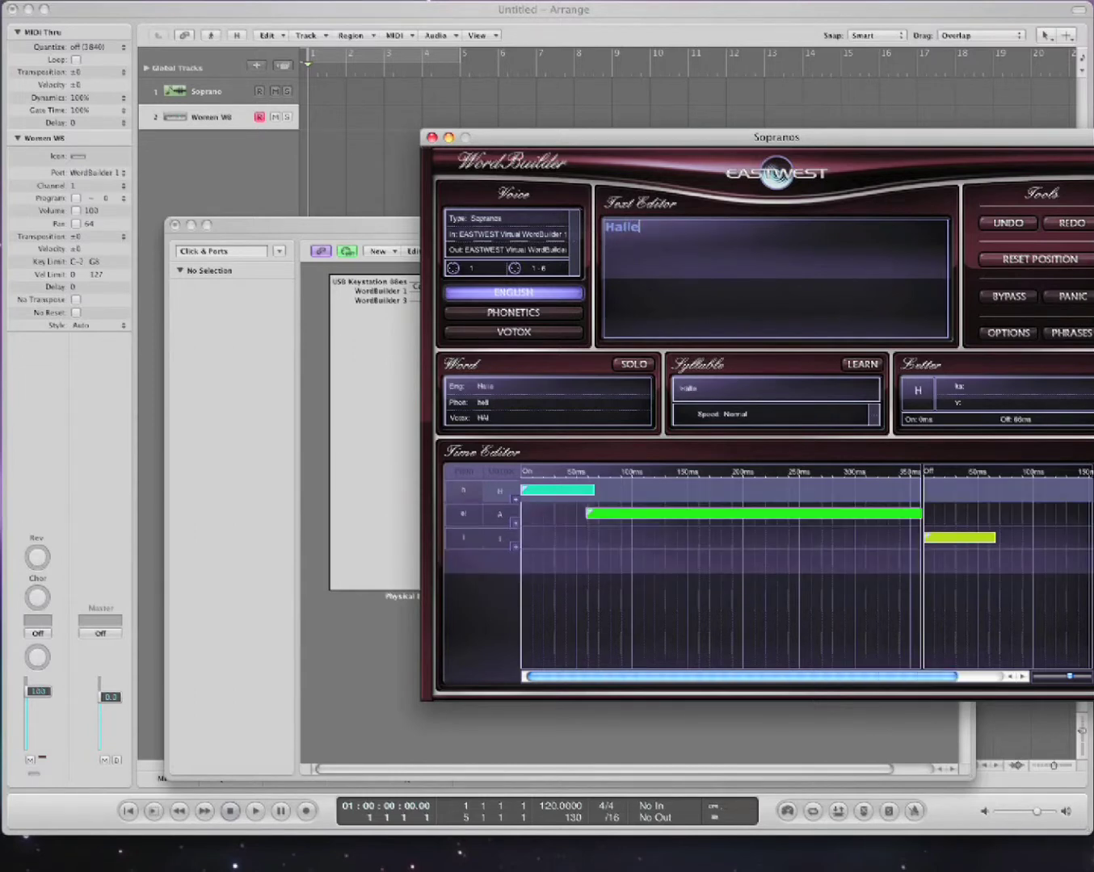
key("BackSpace")
key("BackSpace")
key("BackSpace")
key("BackSpace")
key("BackSpace")
key("BackSpace")
Enter the lyric "Join us at church" in WordBuilder's Text Editor
type("Join us a")
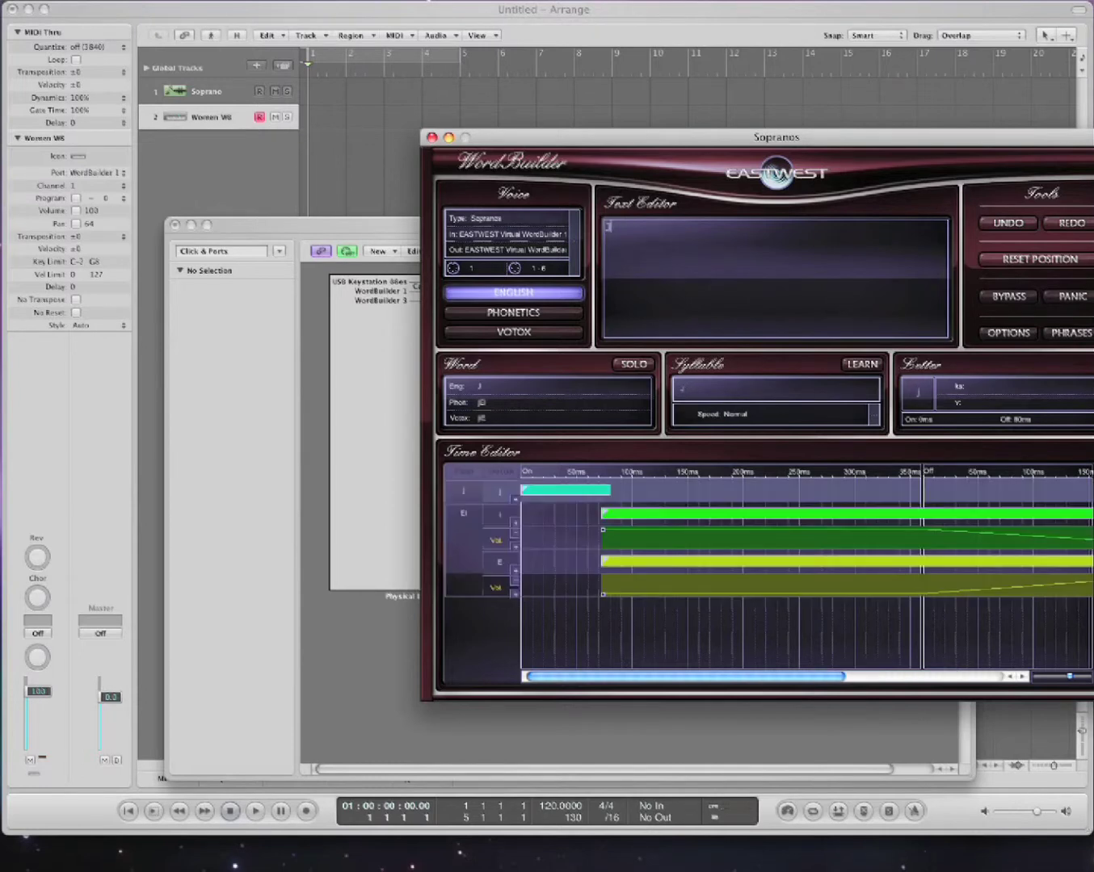
type("t church")
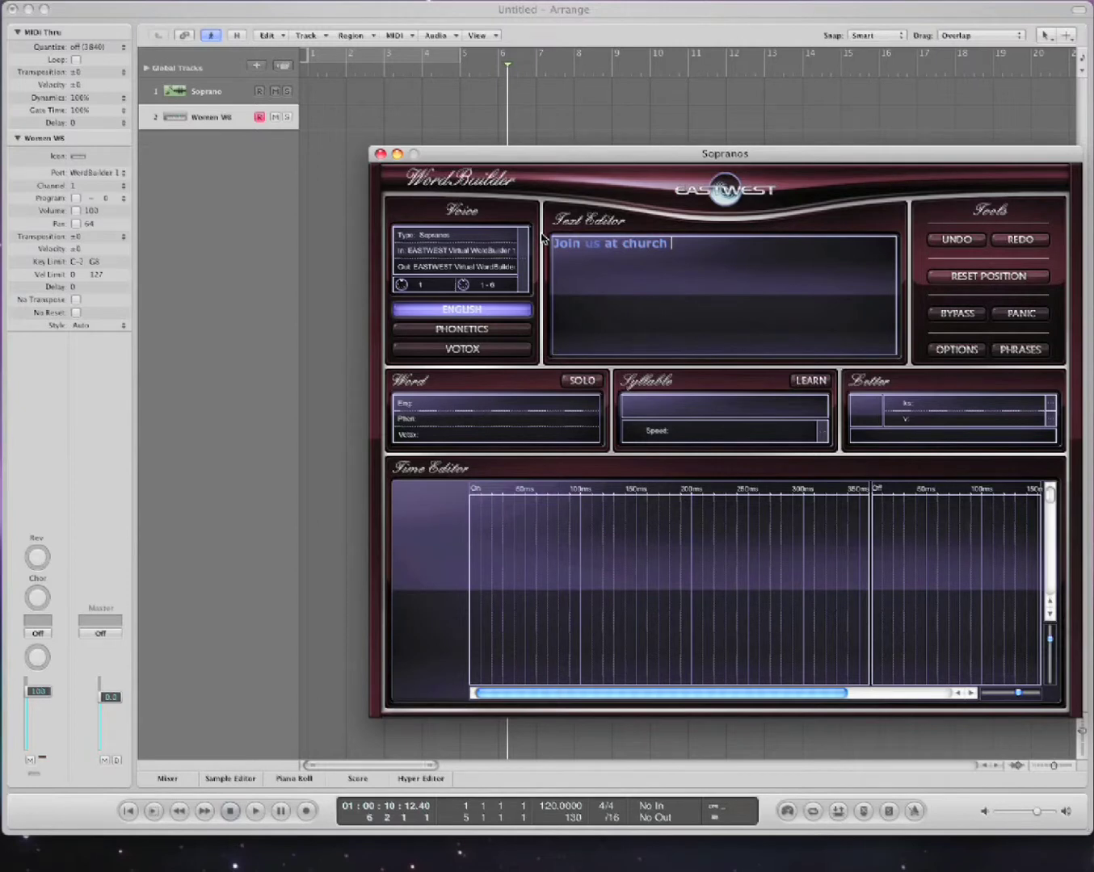
Show the lyric in Phonetics and Votox notation and expand the Letters list beside the text
left_click(495, 329)
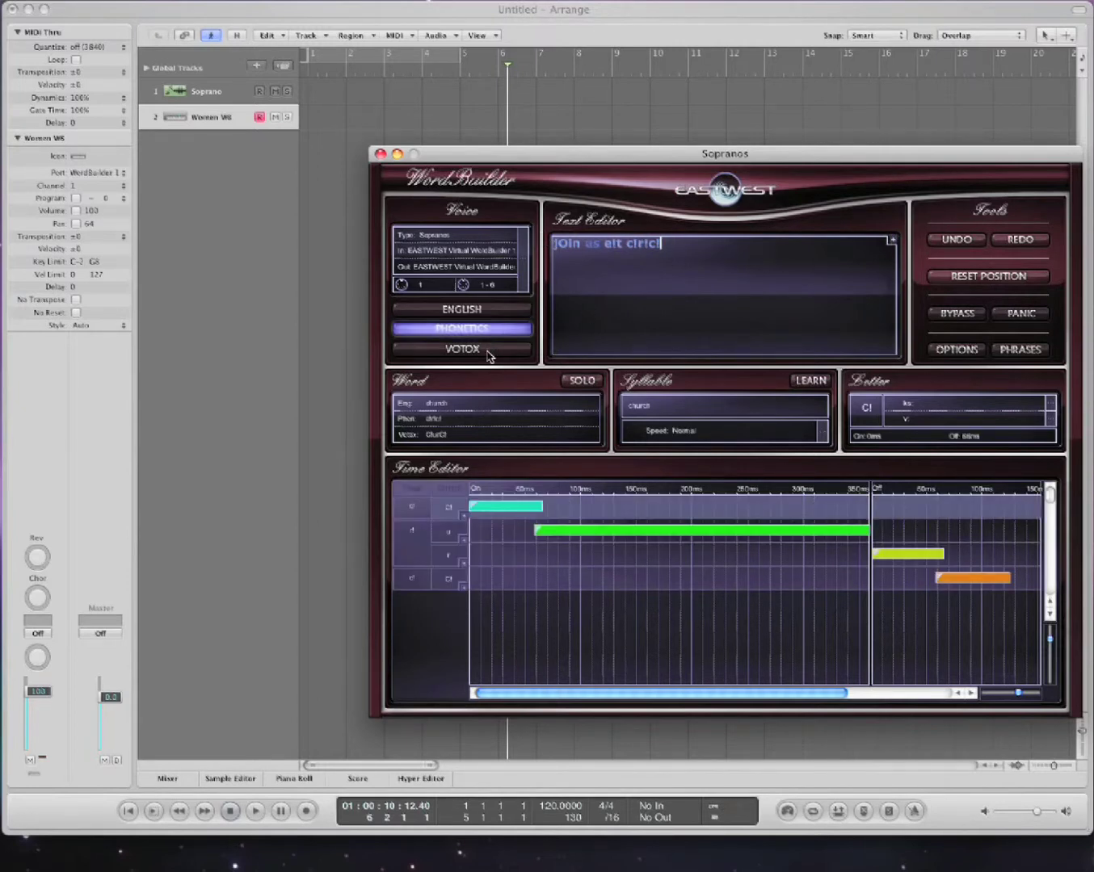
left_click(488, 355)
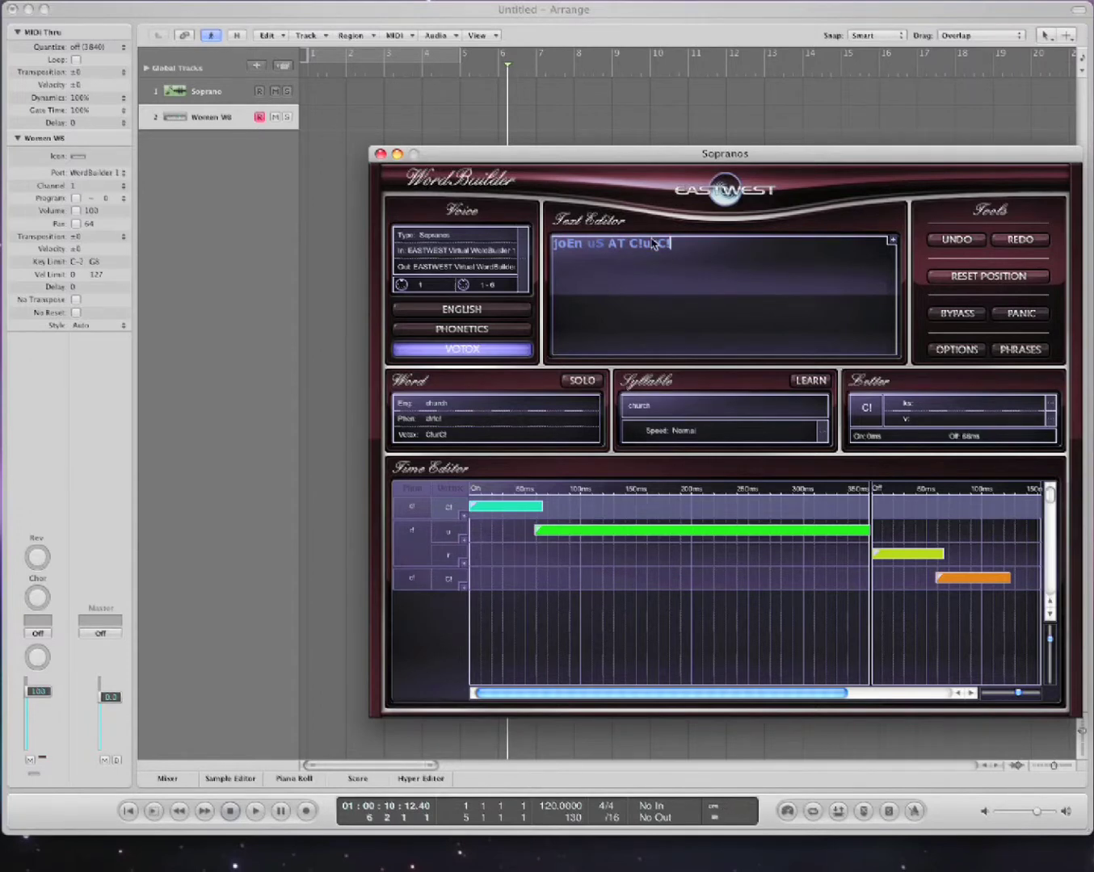
left_click(892, 243)
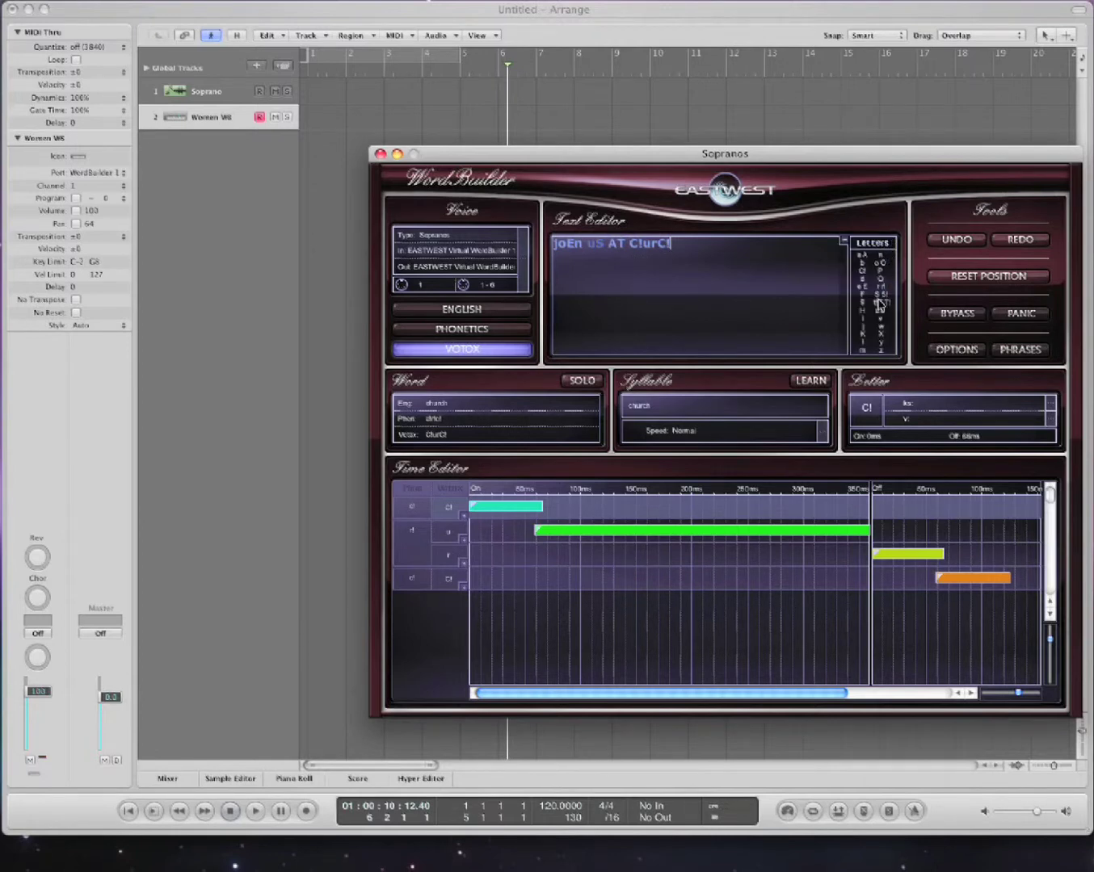
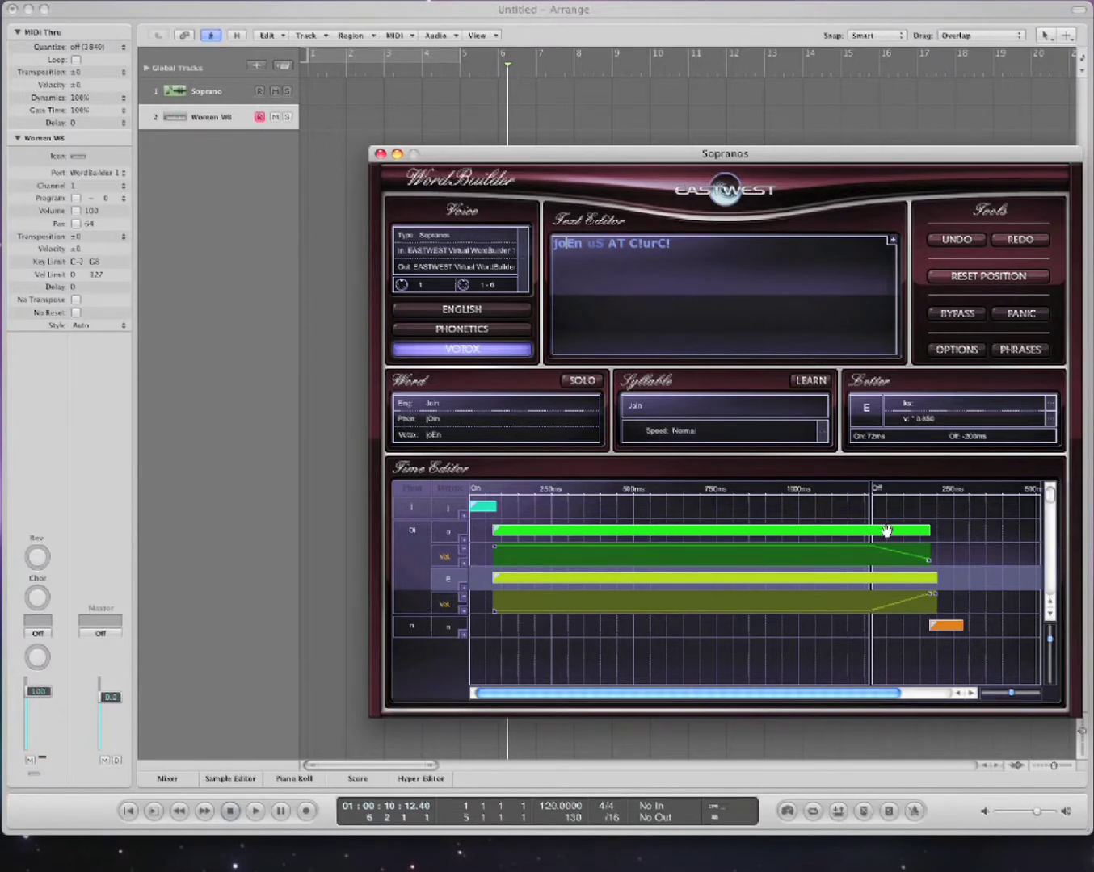
In the word Join, start the o at 84 ms and reshape the o and E volume curves into a gradual crossfade
mouse_move(493, 530)
left_mouse_down()
mouse_move(557, 530)
mouse_move(496, 529)
left_mouse_up()
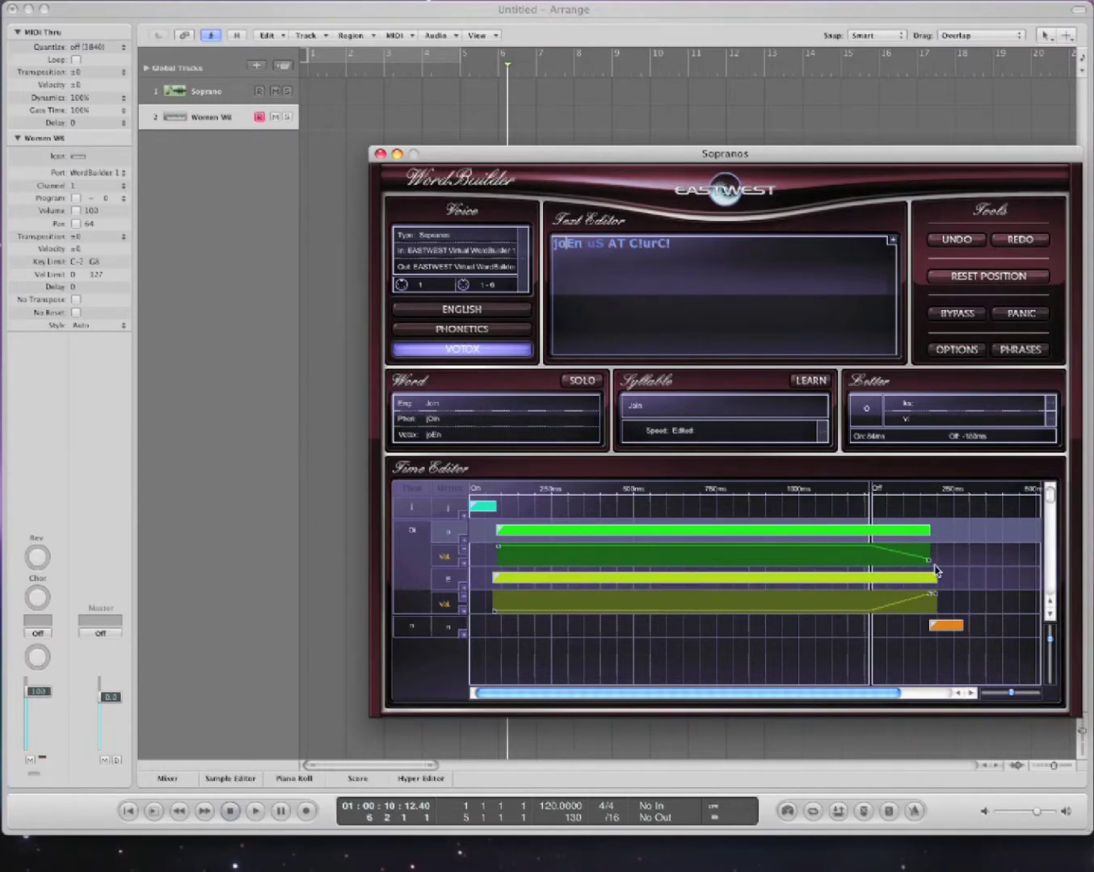
mouse_move(926, 560)
left_mouse_down()
mouse_move(891, 569)
mouse_move(929, 569)
mouse_move(929, 585)
mouse_move(929, 564)
left_mouse_up()
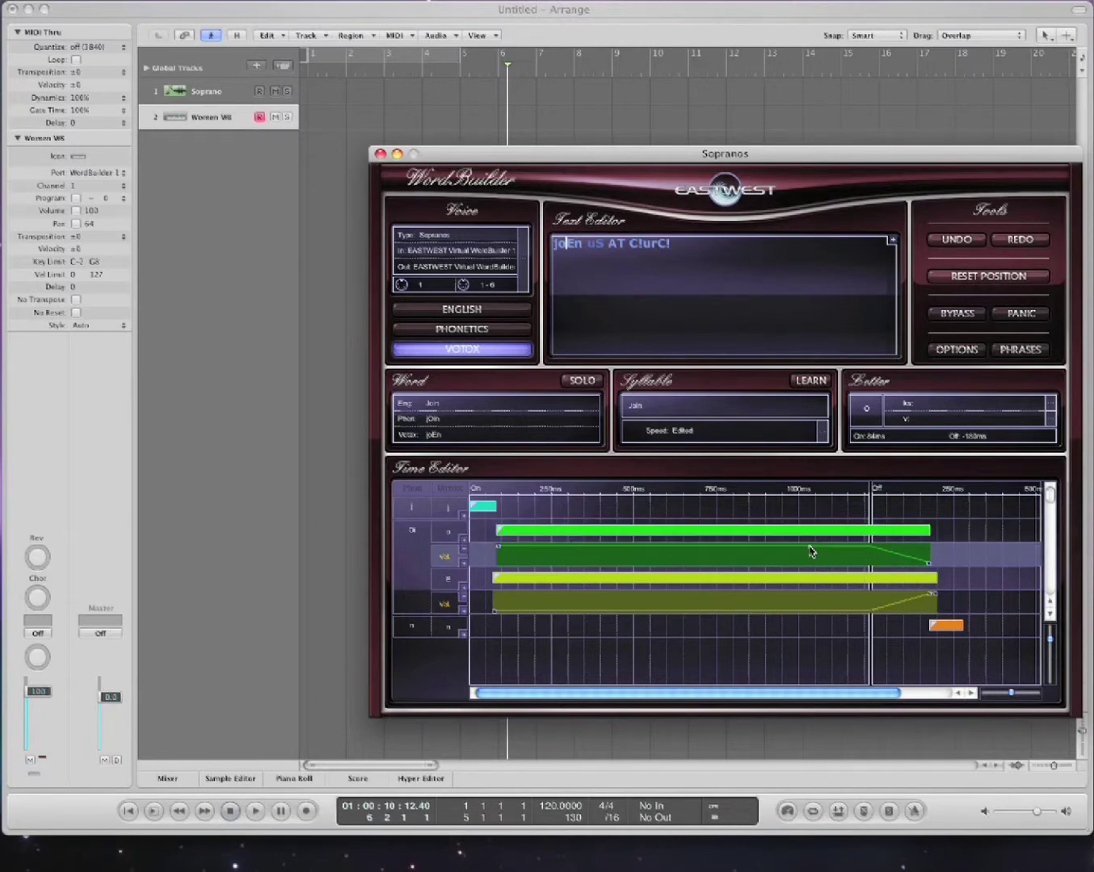
left_click_drag(810, 553, 756, 555)
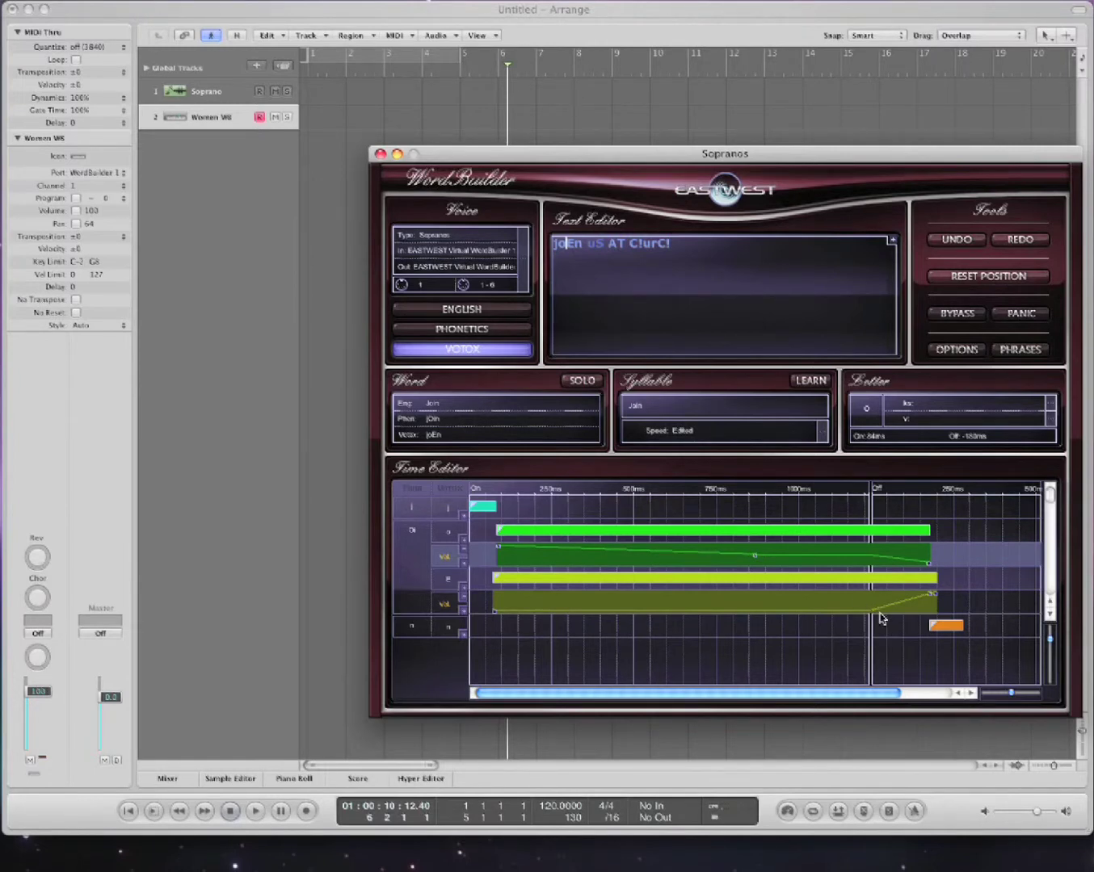
left_click_drag(852, 613, 766, 604)
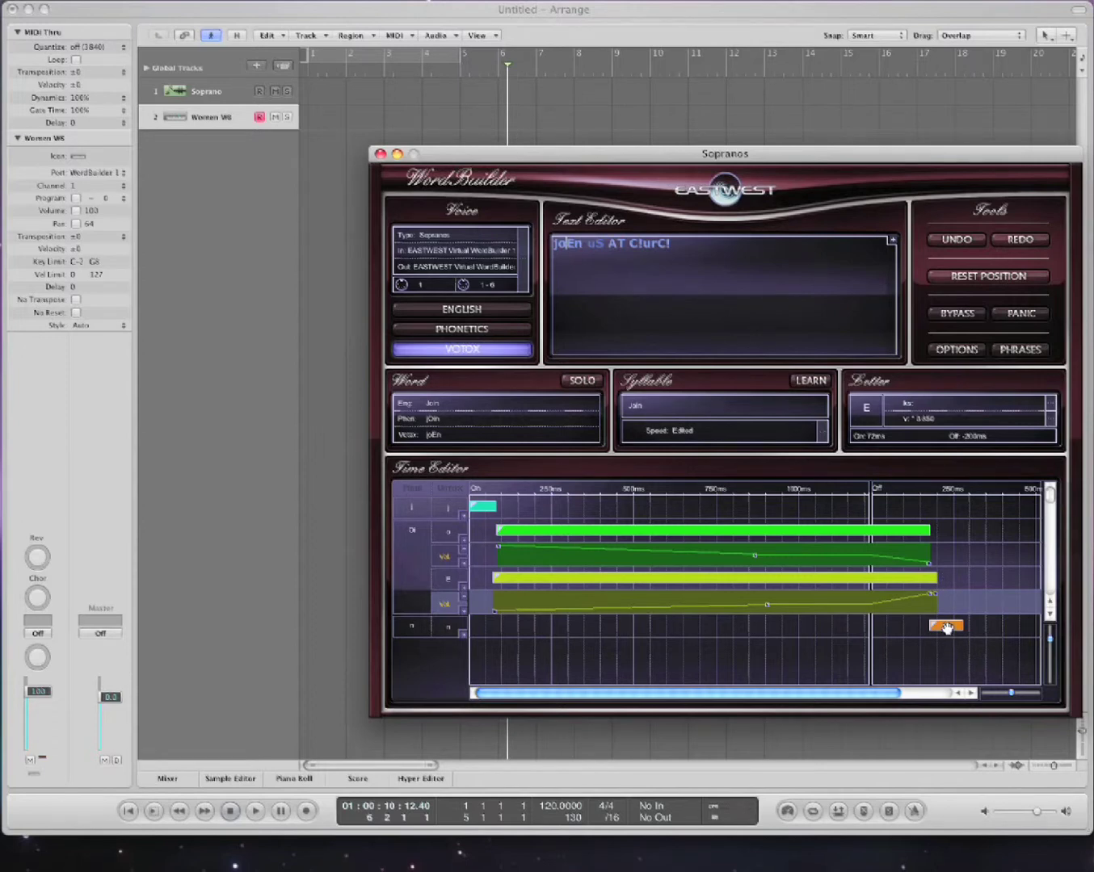
Examine the letter timing of the words at, us and Join in the Time Editor
left_click(638, 243)
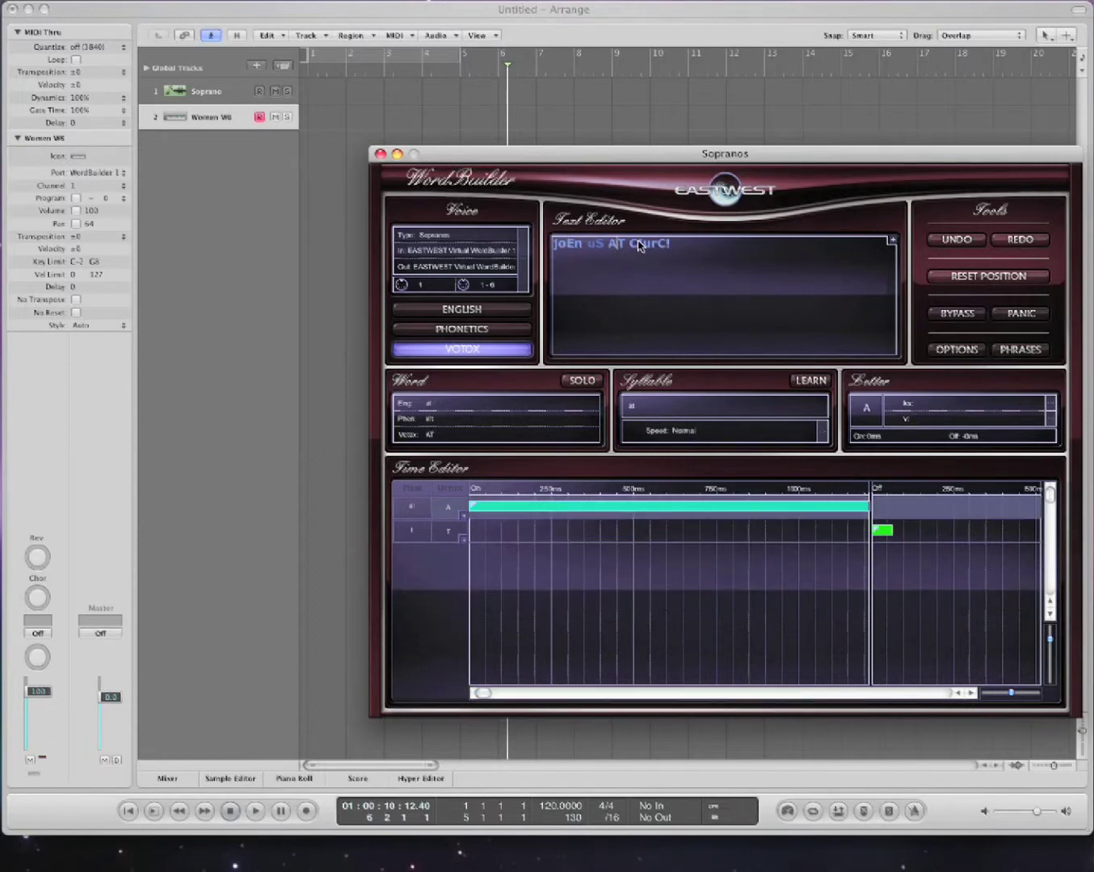
left_click(601, 243)
left_click(579, 245)
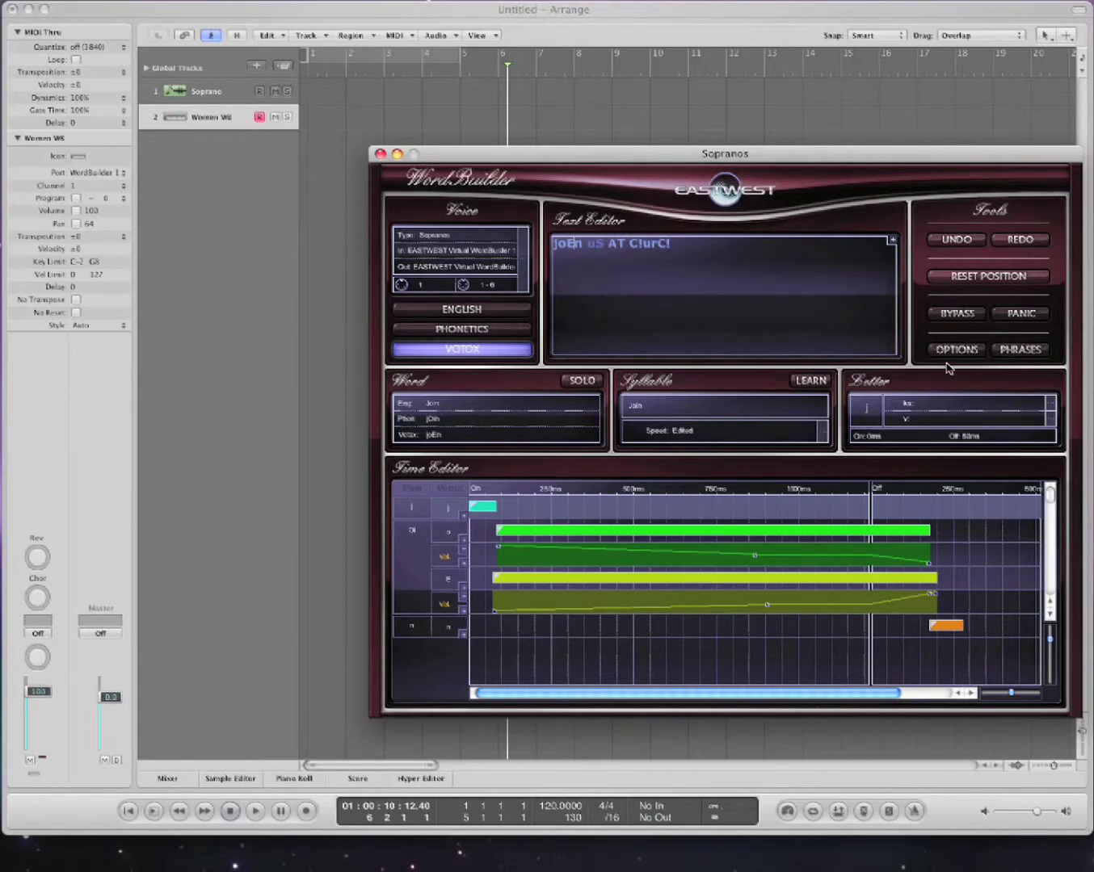
Browse the English Phrases in WordBuilder's phrase library
left_click(1012, 356)
mouse_move(1029, 426)
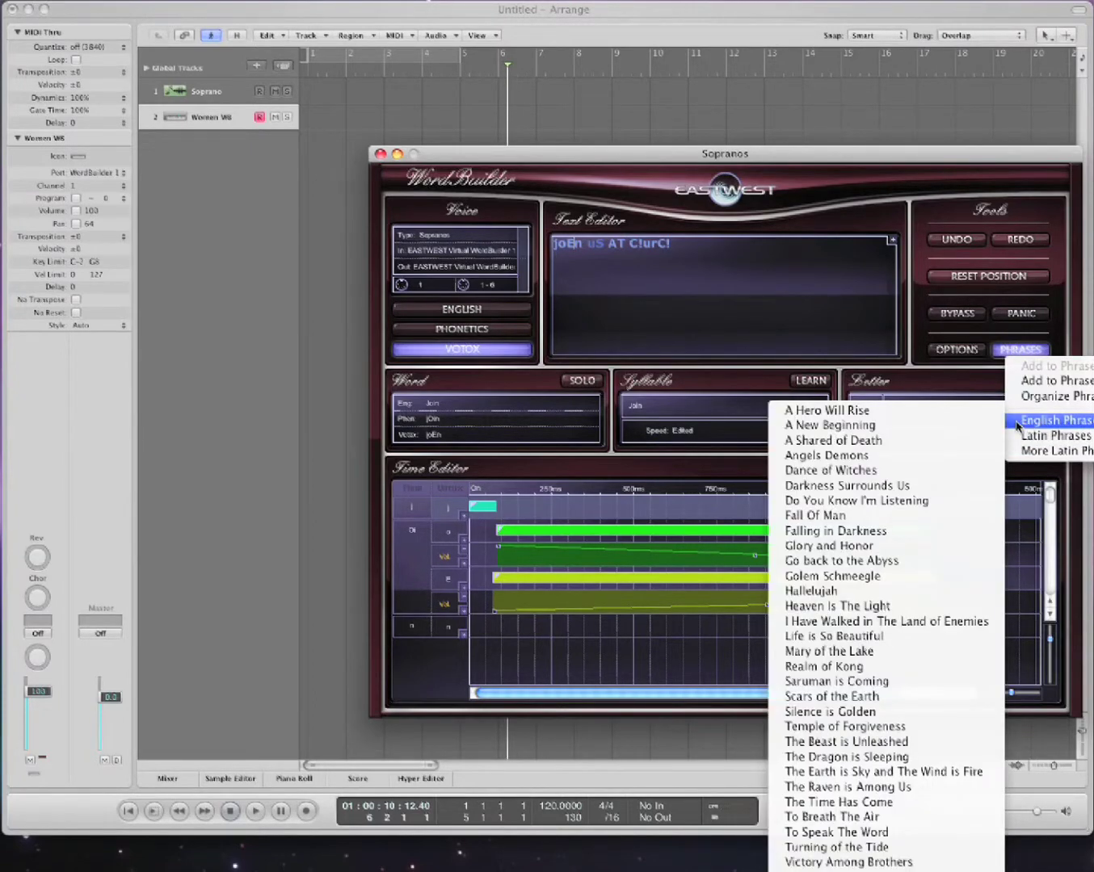
left_click(840, 788)
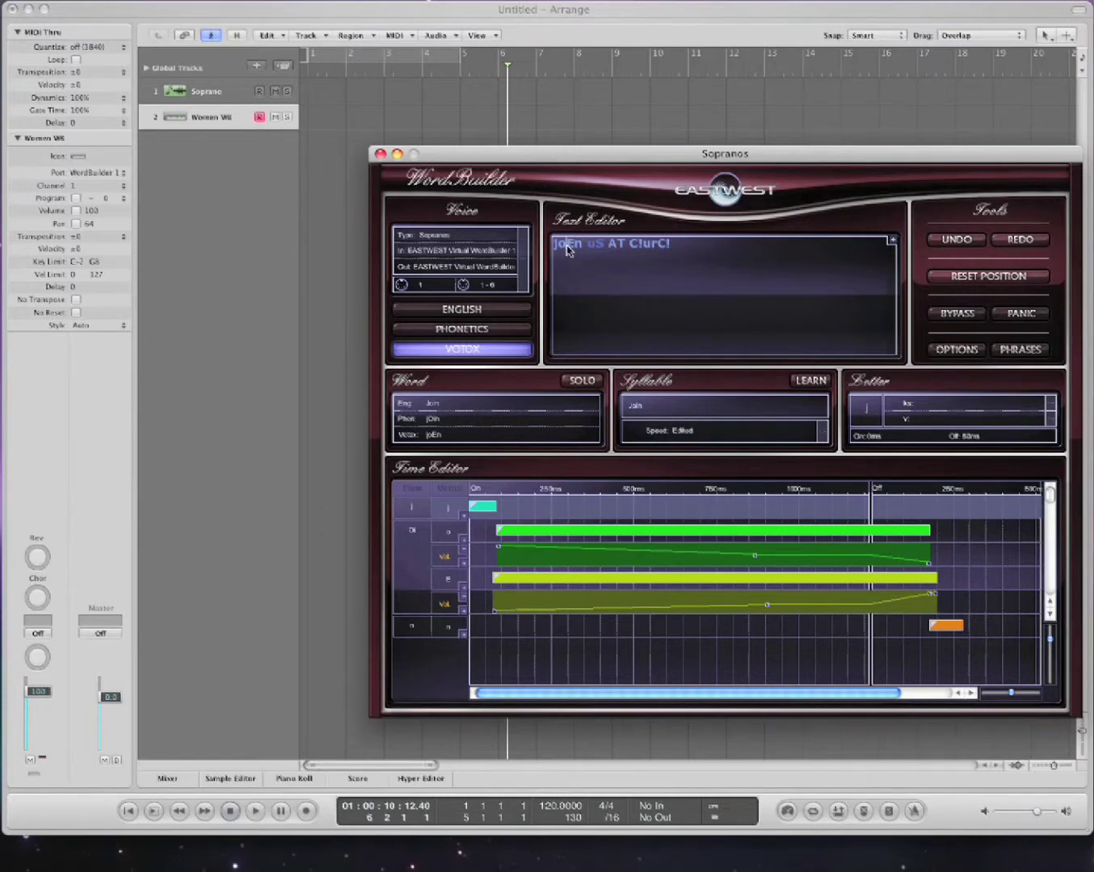
Solo the word Join and adjust its syllable speed to 250% for On/Off
left_click(581, 380)
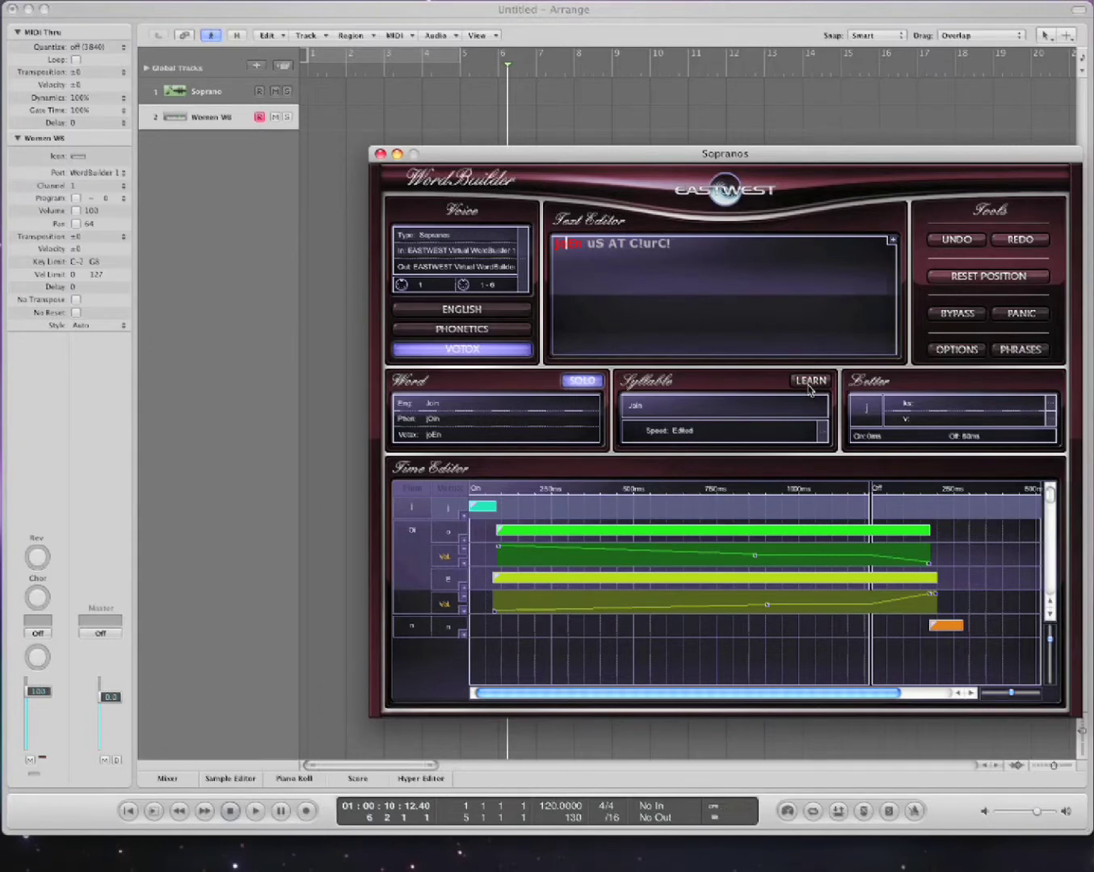
left_click(823, 434)
left_click(640, 268)
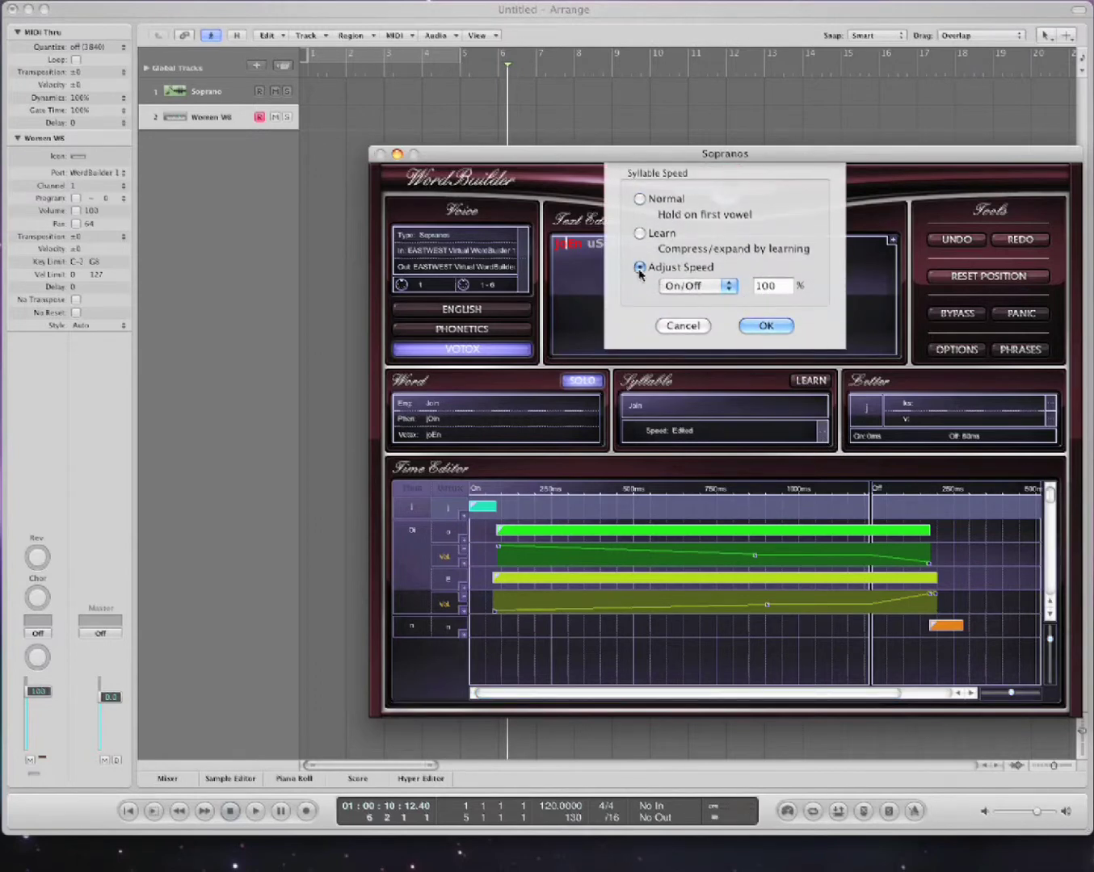
left_click(754, 288)
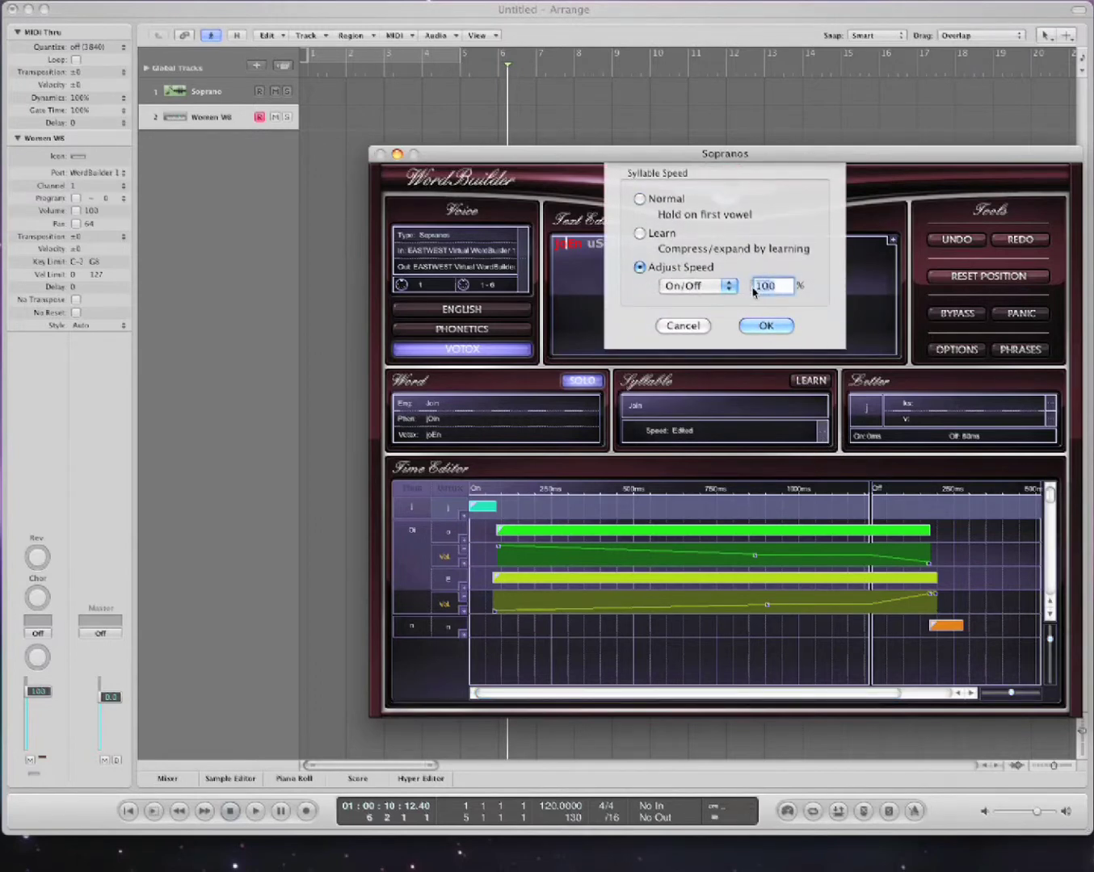
type("250")
key("Return")
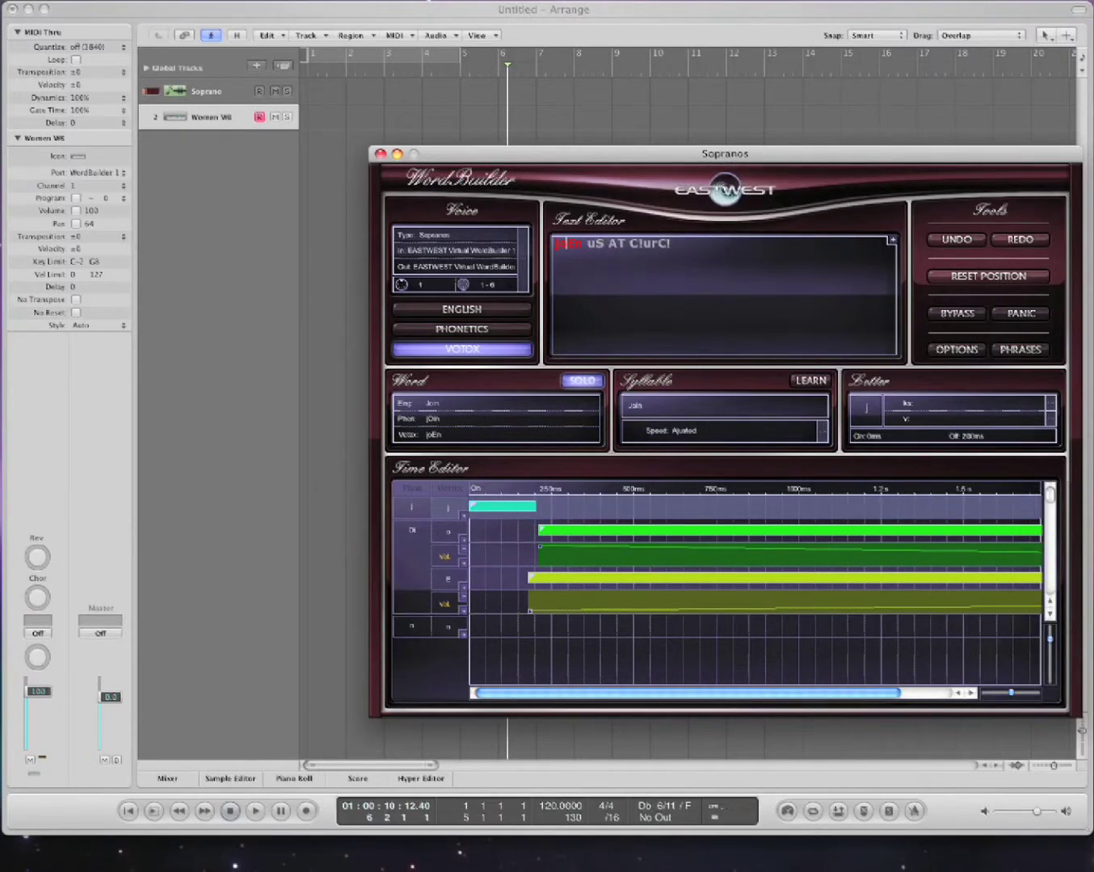
Adjust the syllable speed of Join again, entering 50% for On/Off
left_click(821, 433)
left_click(777, 286)
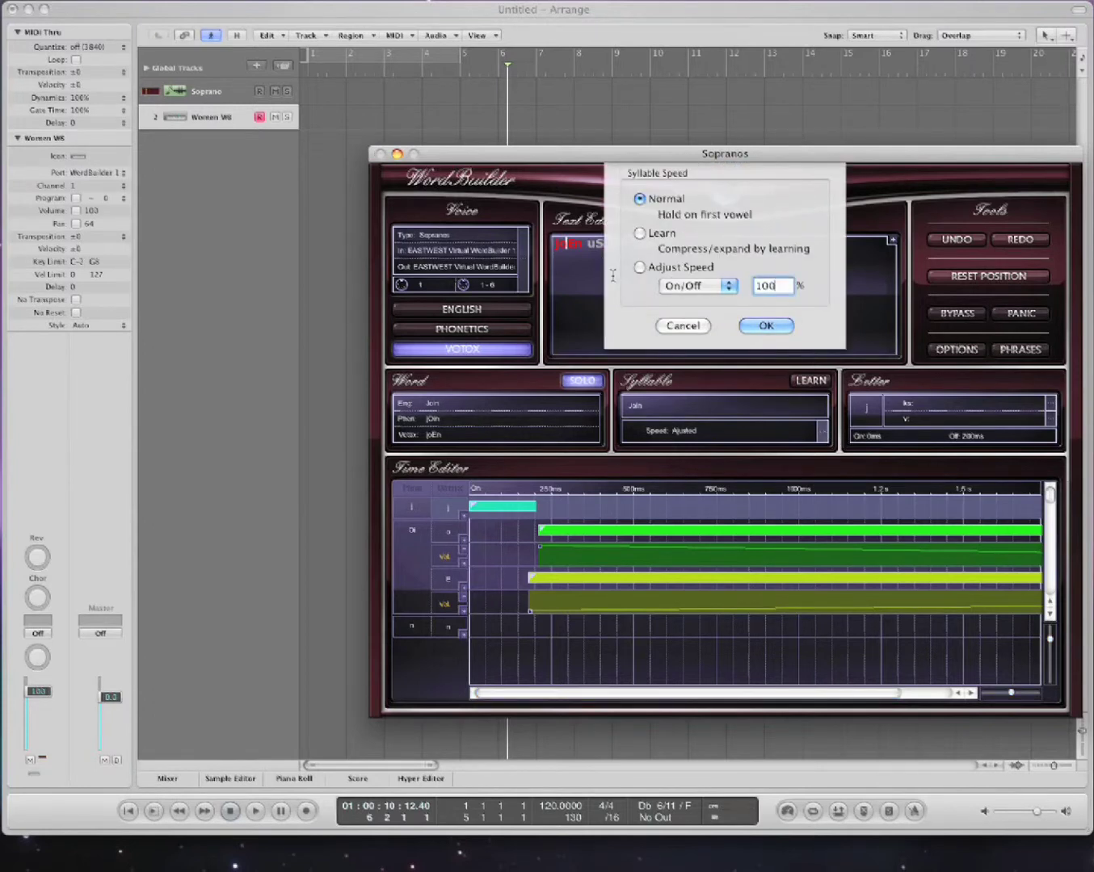
left_click(639, 268)
double_click(773, 286)
type("50")
key("Return")
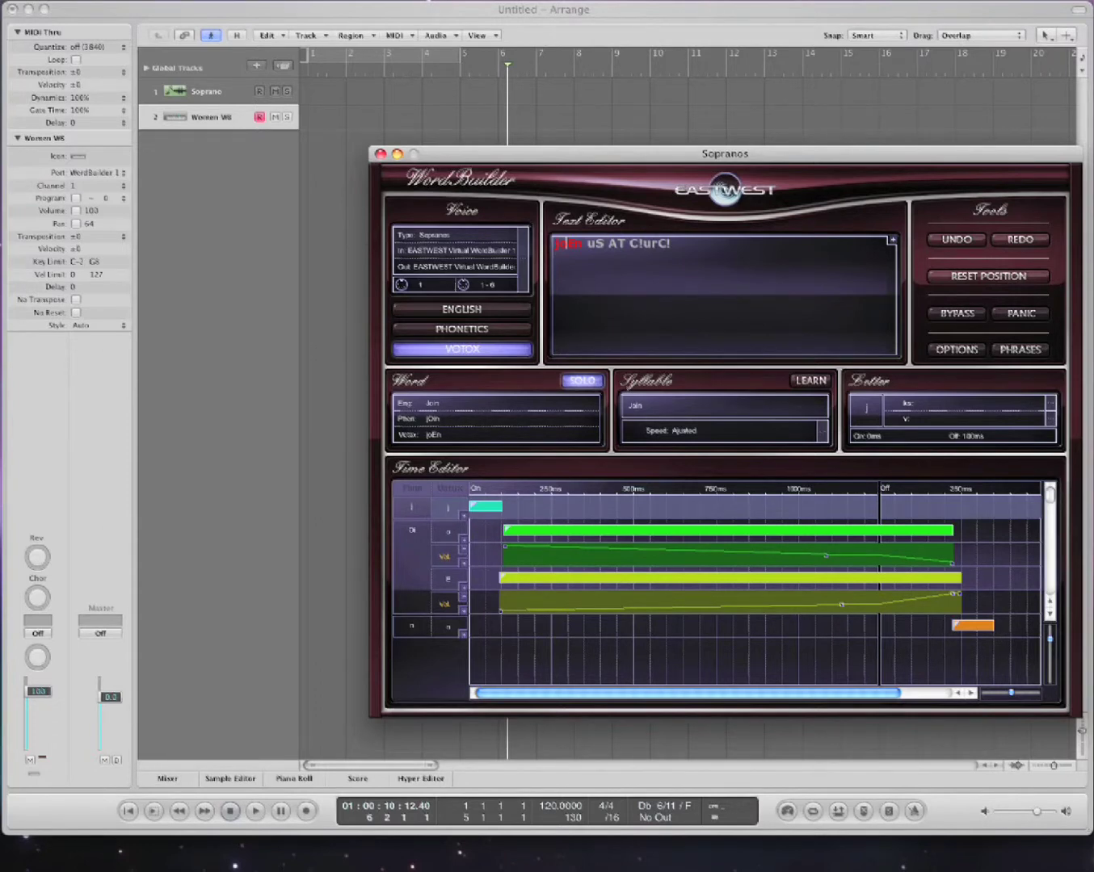
Set the key switch of the letter j in Join to Staccato, then review its letter settings
left_click(1050, 422)
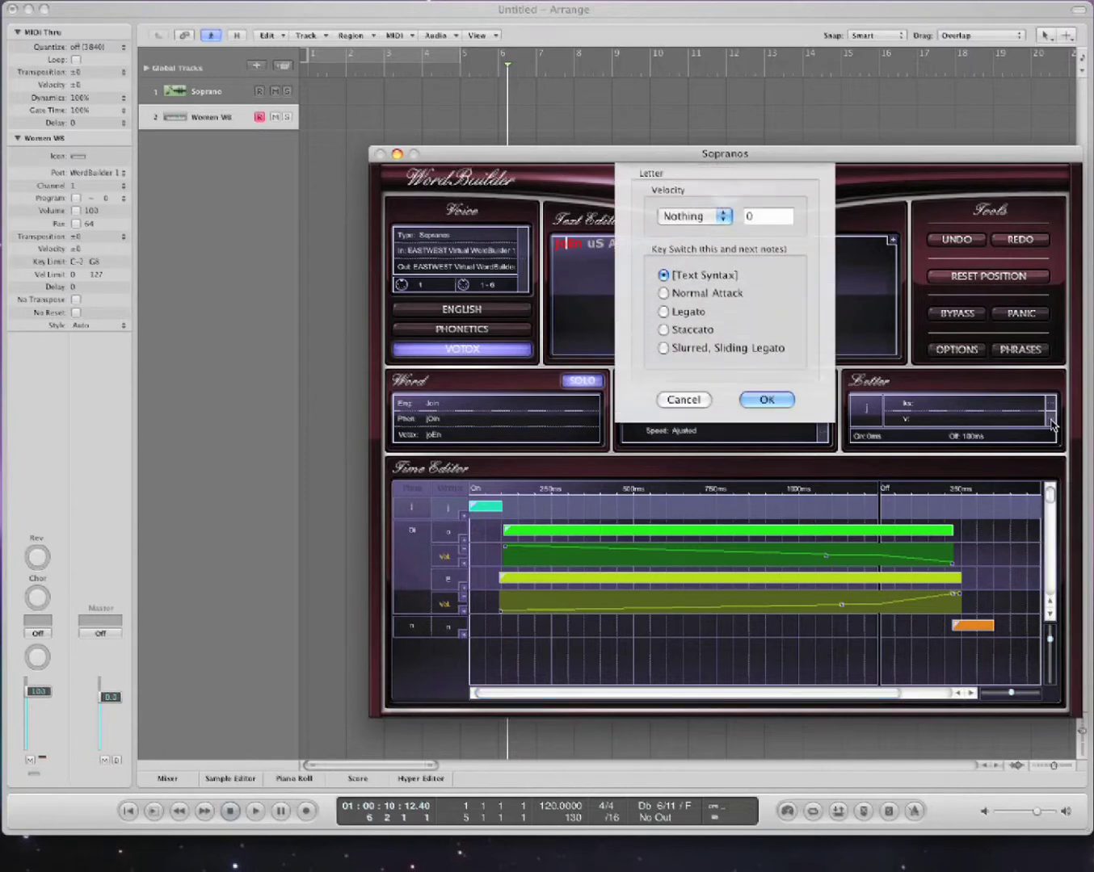
left_click(663, 312)
left_click(663, 330)
left_click(755, 400)
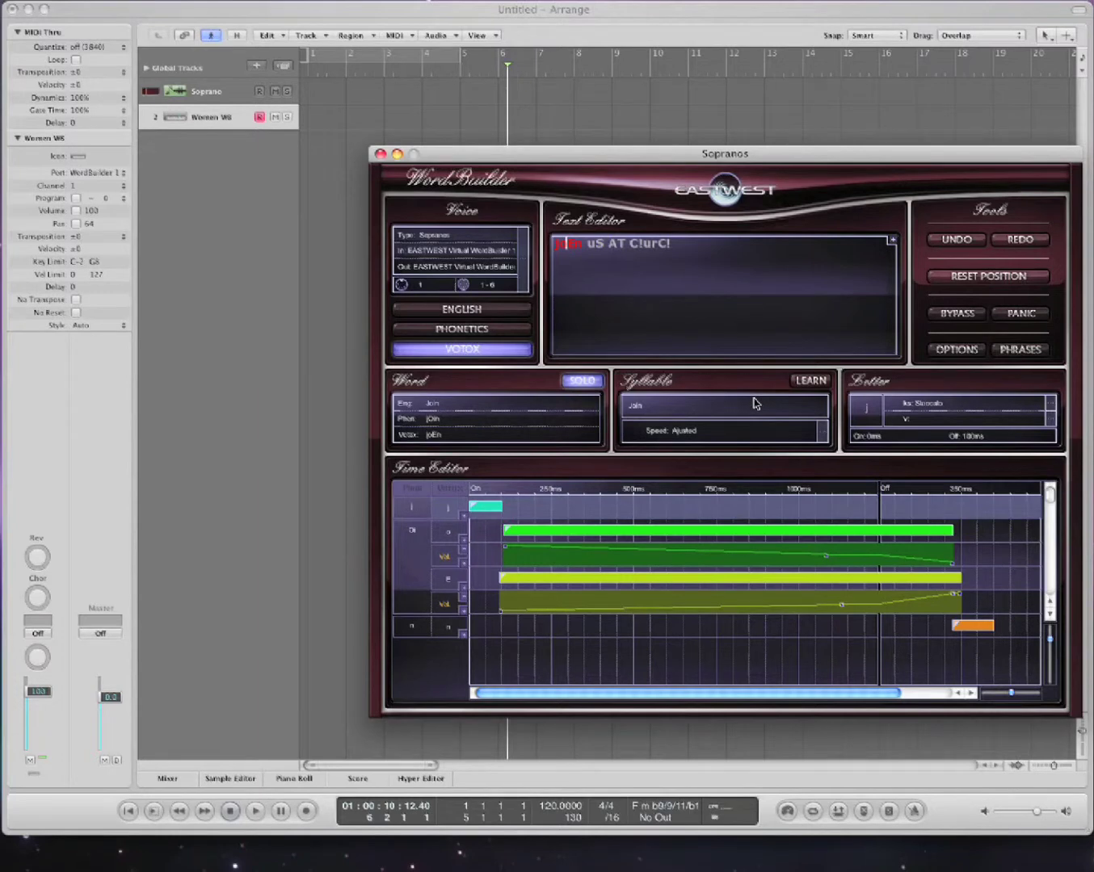
left_click(1051, 418)
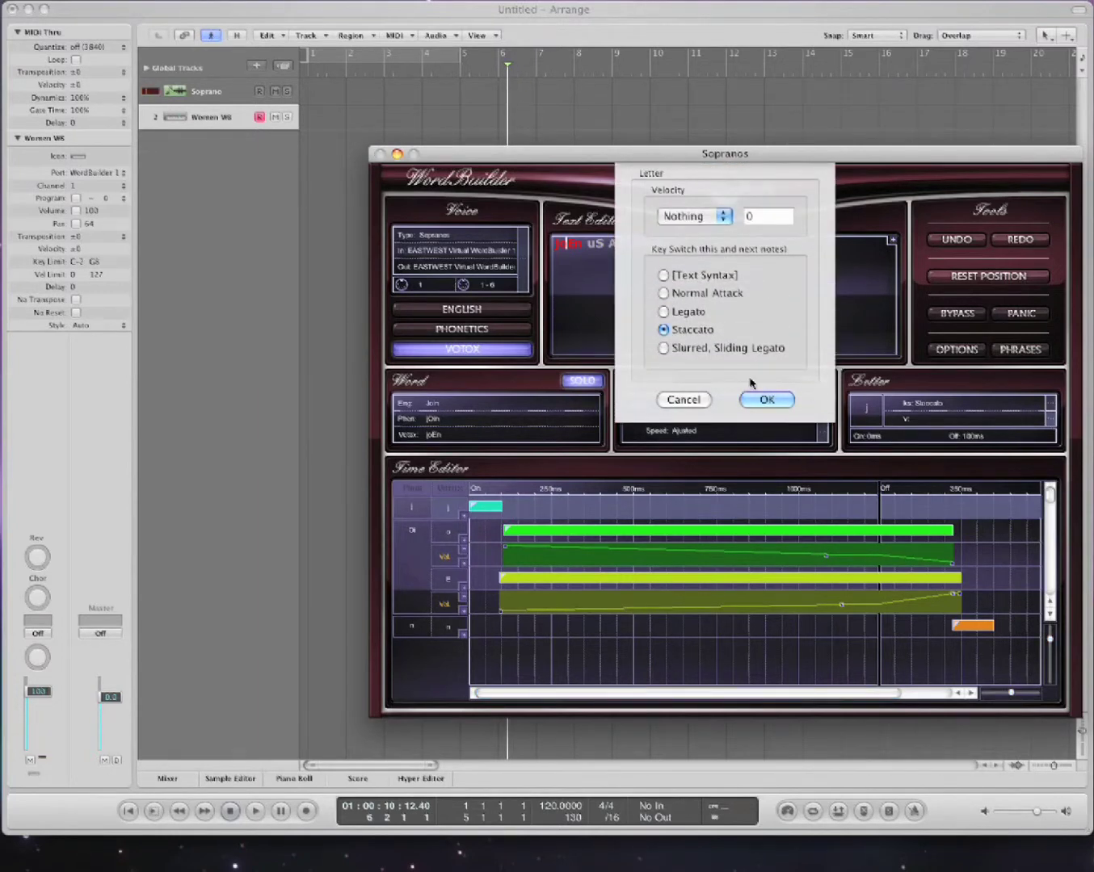
left_click(679, 401)
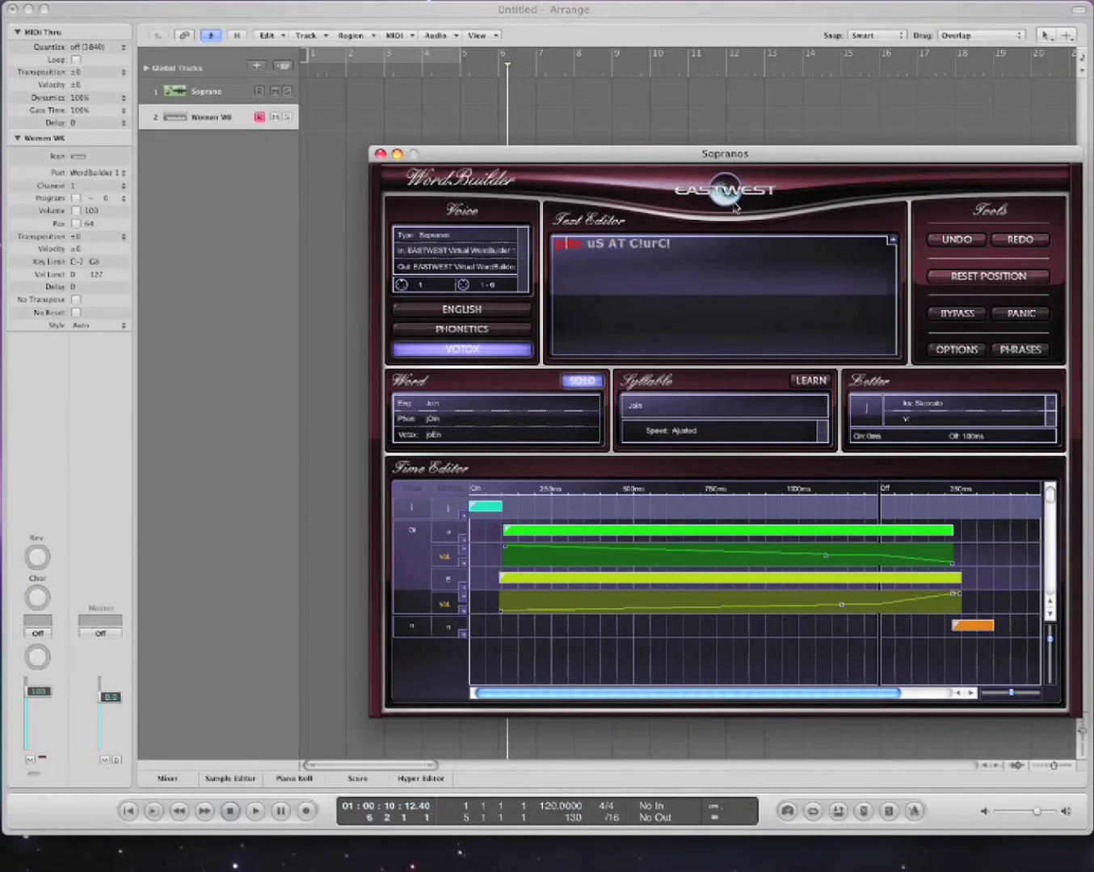
Change the WordBuilder voice type to EWQLSC Women*, keeping EASTWEST Virtual WordBuilder 1 as the MIDI In port
left_click_drag(679, 160, 774, 249)
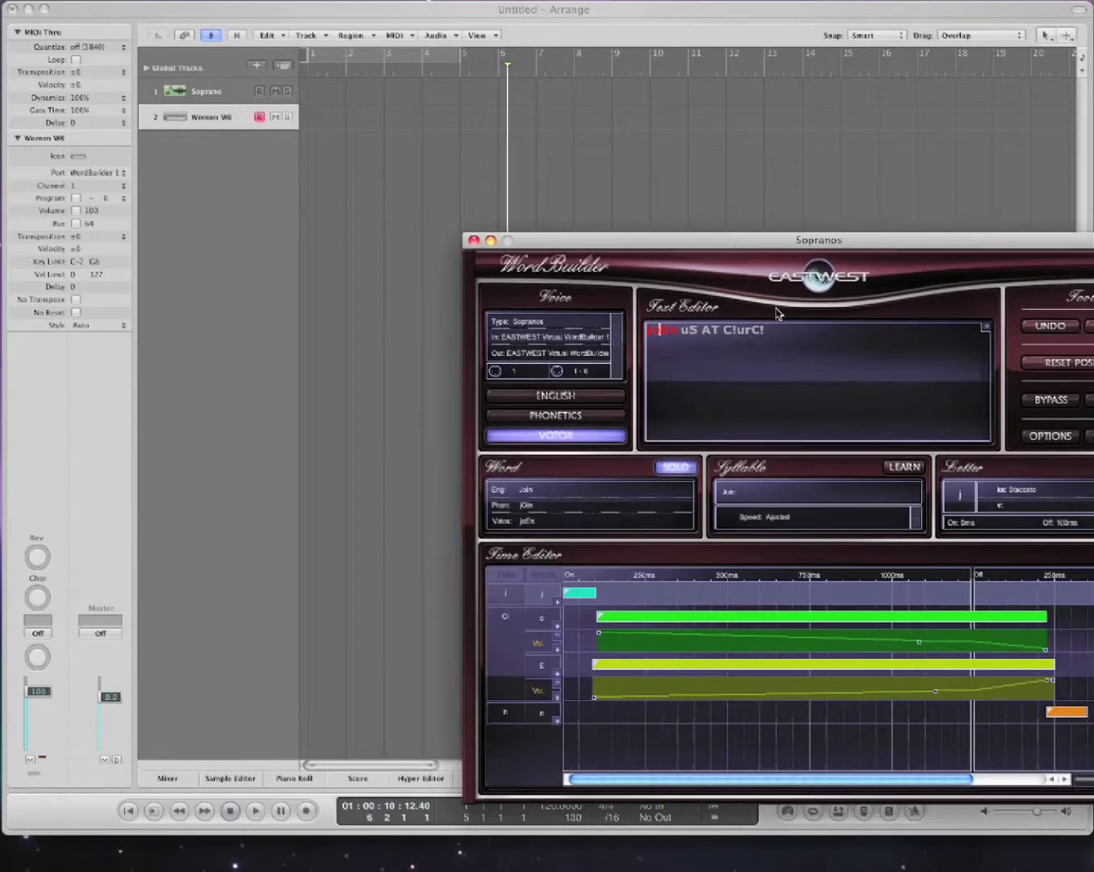
left_click(623, 332)
left_click(815, 306)
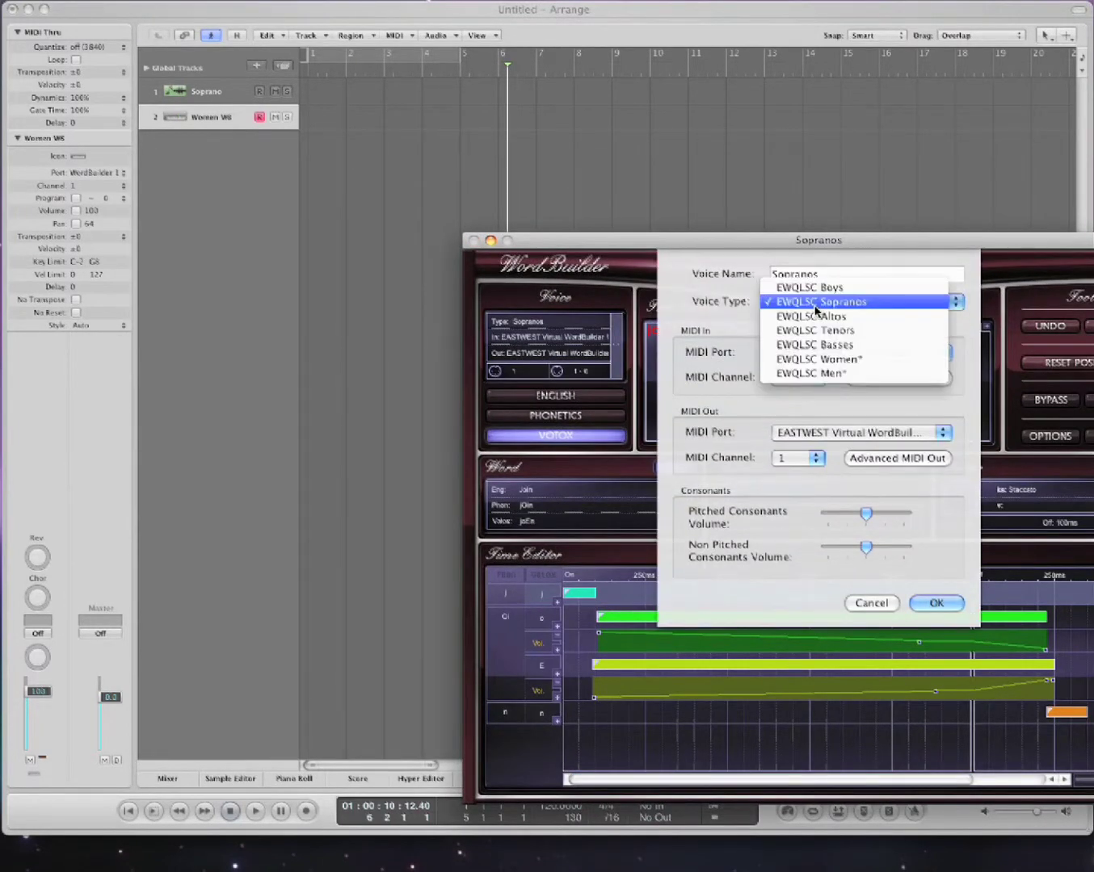
left_click(825, 360)
left_click(827, 356)
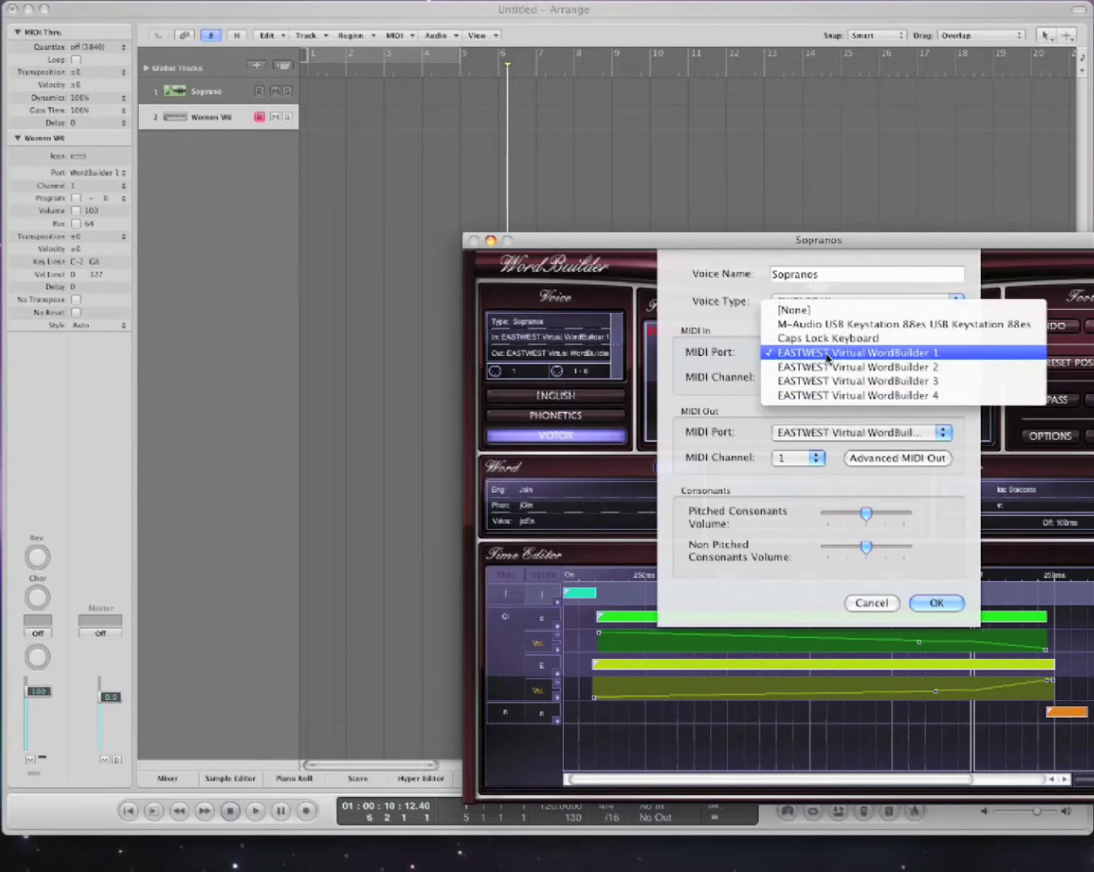
left_click(827, 356)
left_click(830, 433)
left_click(831, 432)
left_click(935, 602)
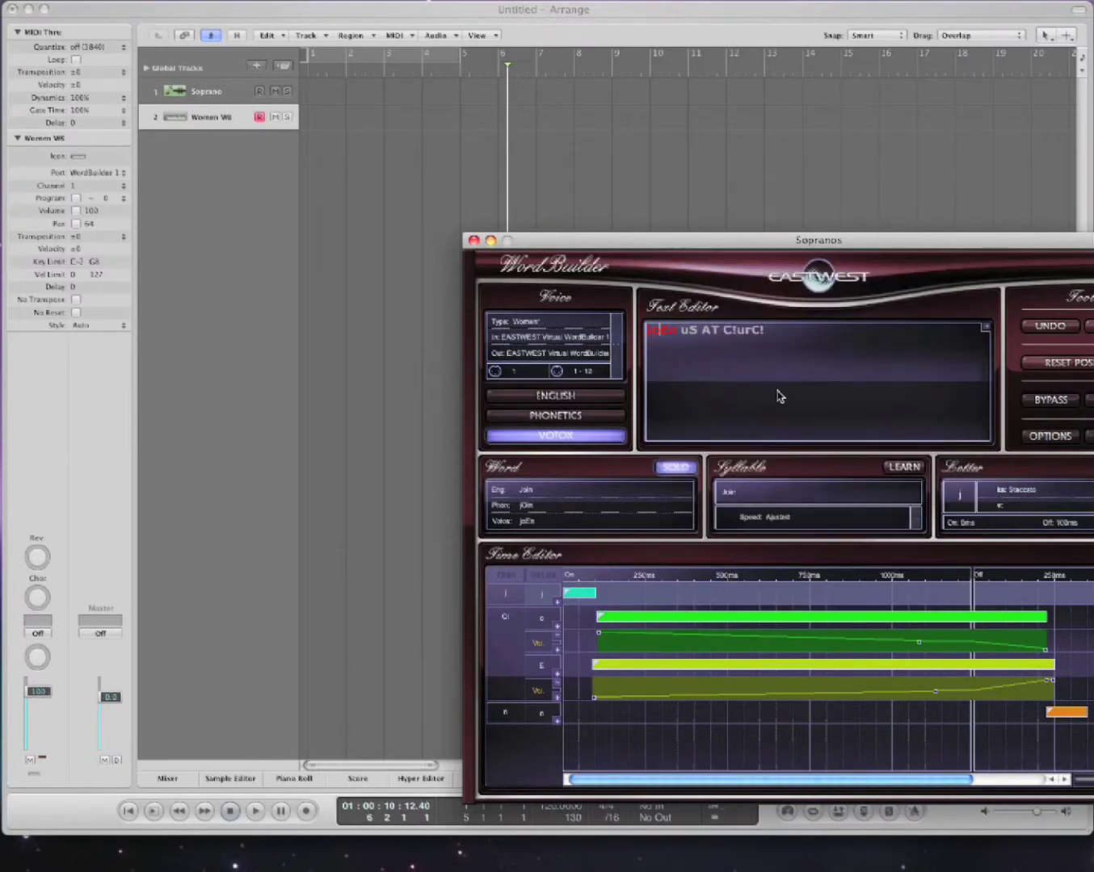
Delete the lyric in the Text Editor and insert the English phrase The Beast is Unleashed instead
left_click_drag(767, 347, 594, 340)
key("BackSpace")
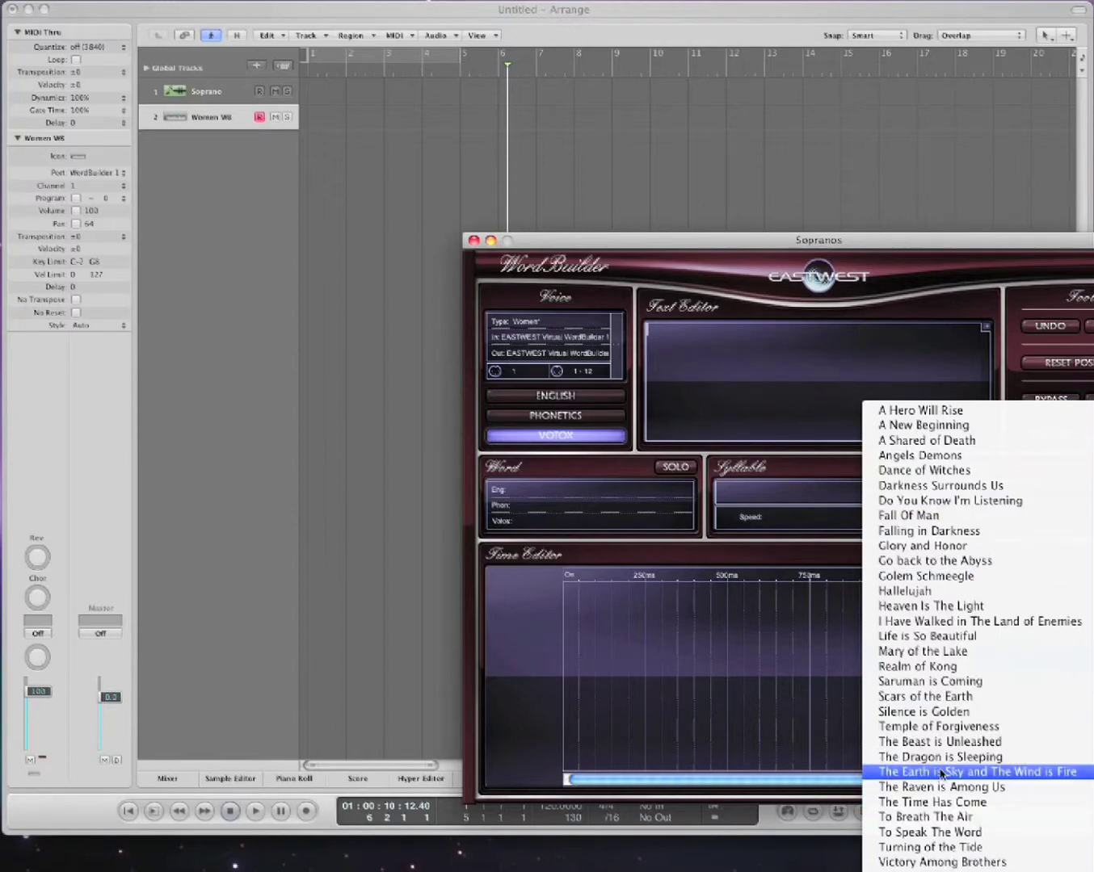
left_click(937, 742)
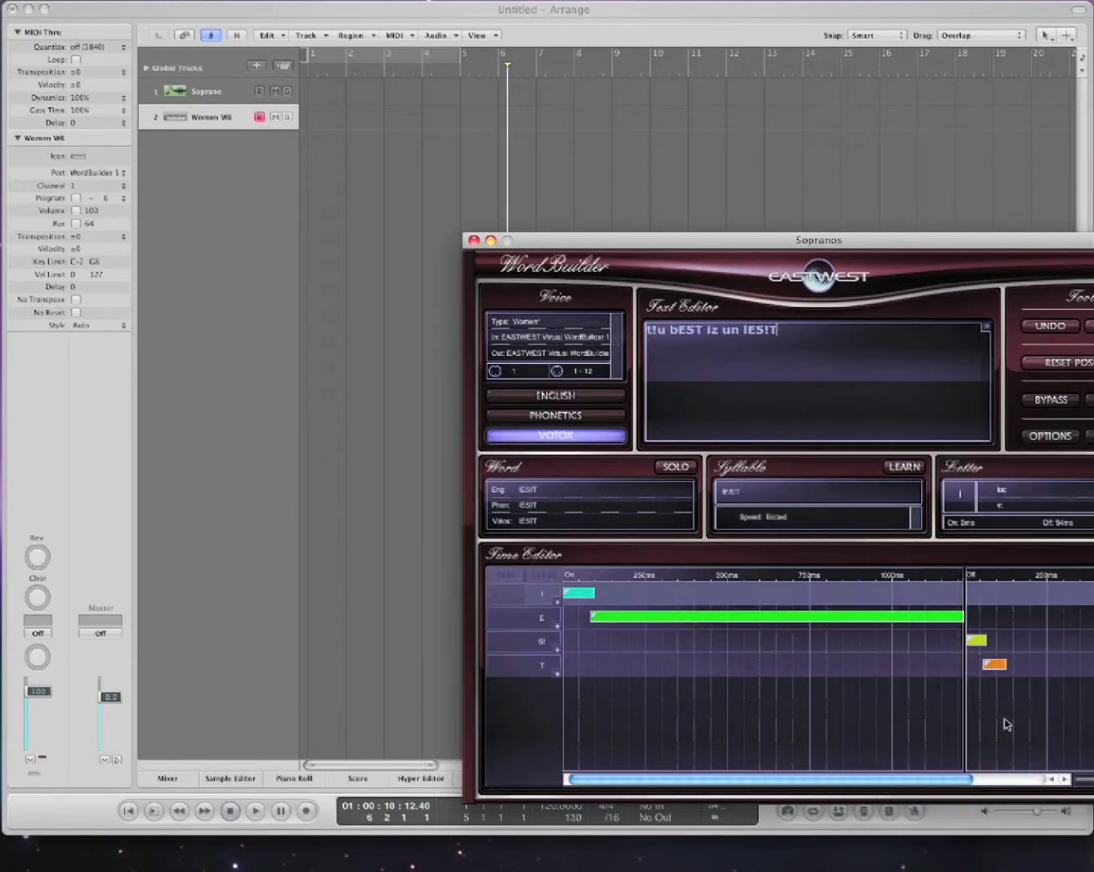
Bring the Environment window forward and open the Soprano track's Play instrument
left_click_drag(641, 248, 638, 308)
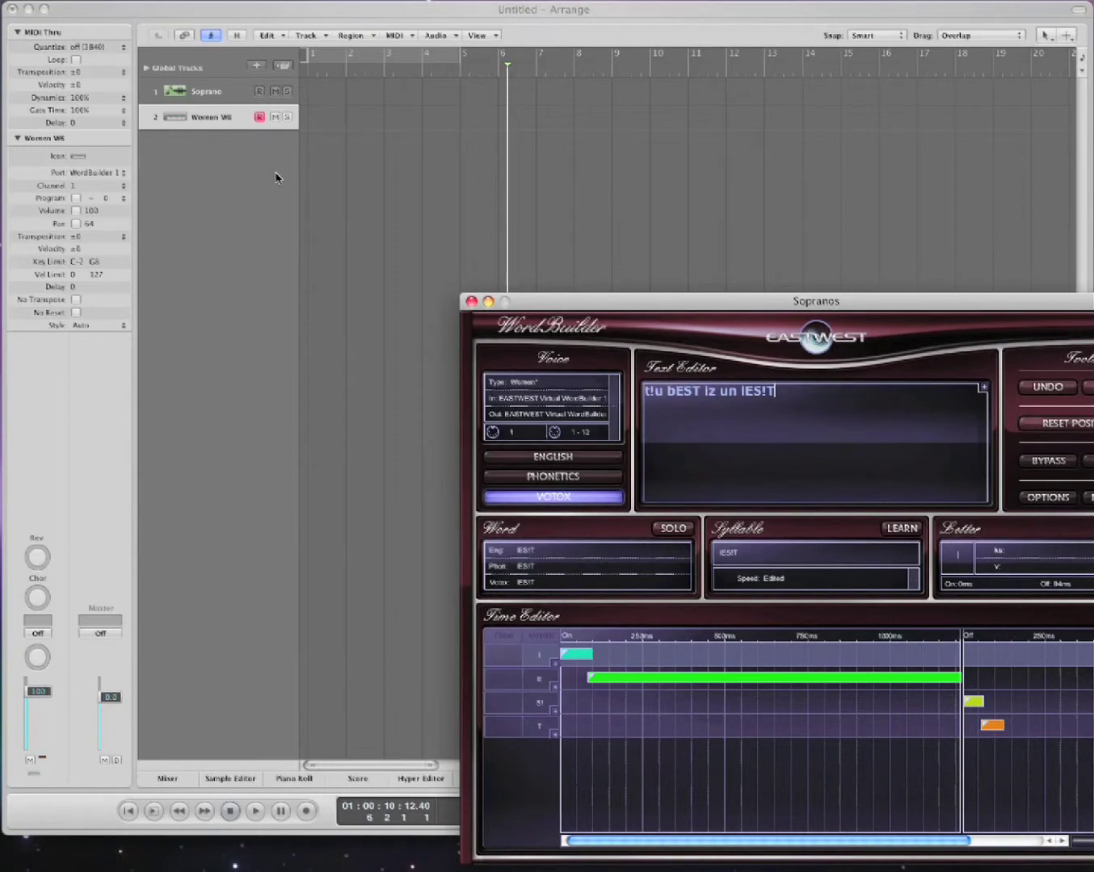
left_click(217, 96)
key("F9")
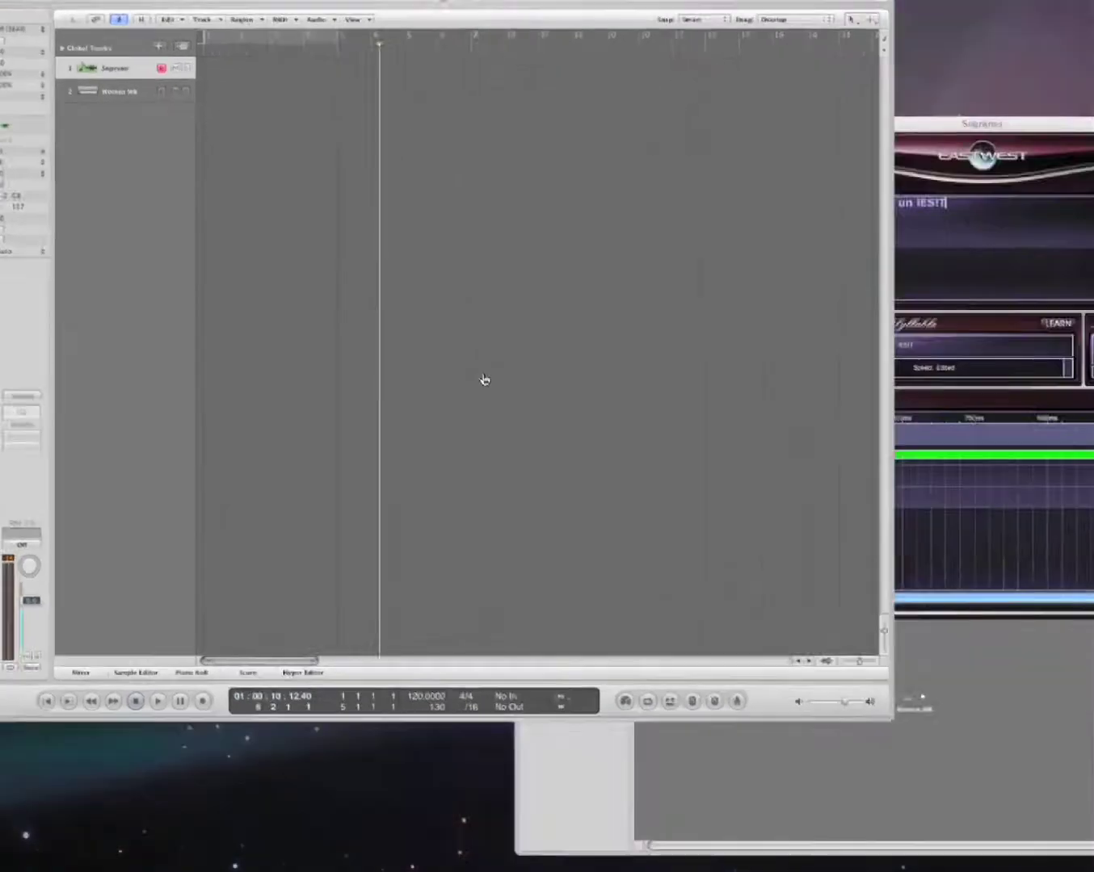
left_click(912, 561)
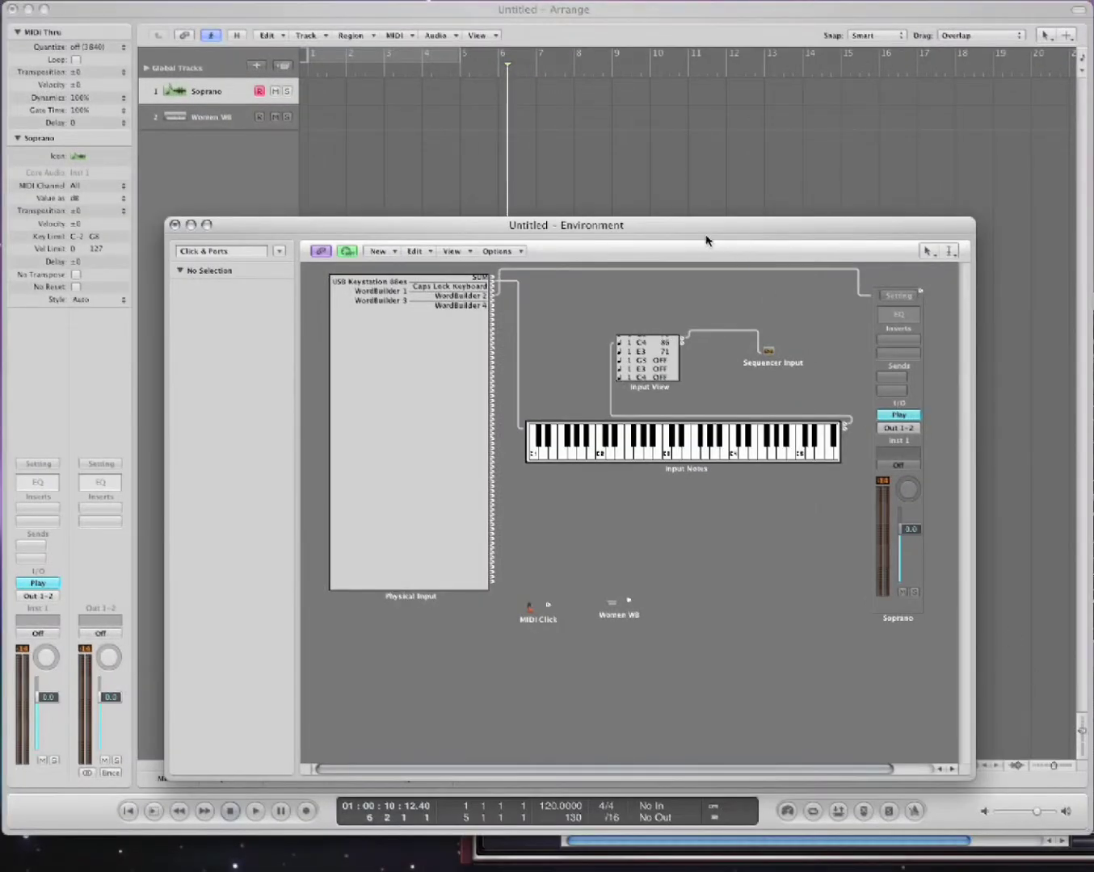
left_click_drag(708, 238, 823, 223)
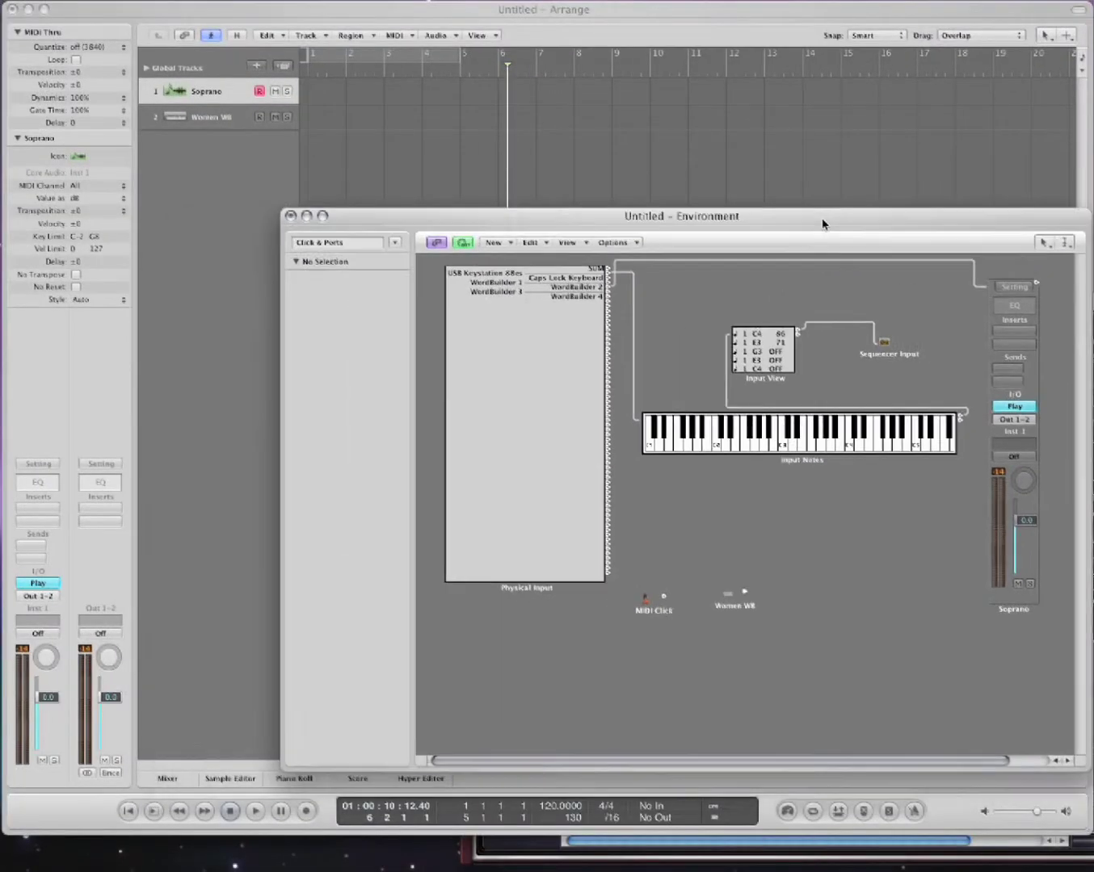
left_click(51, 586)
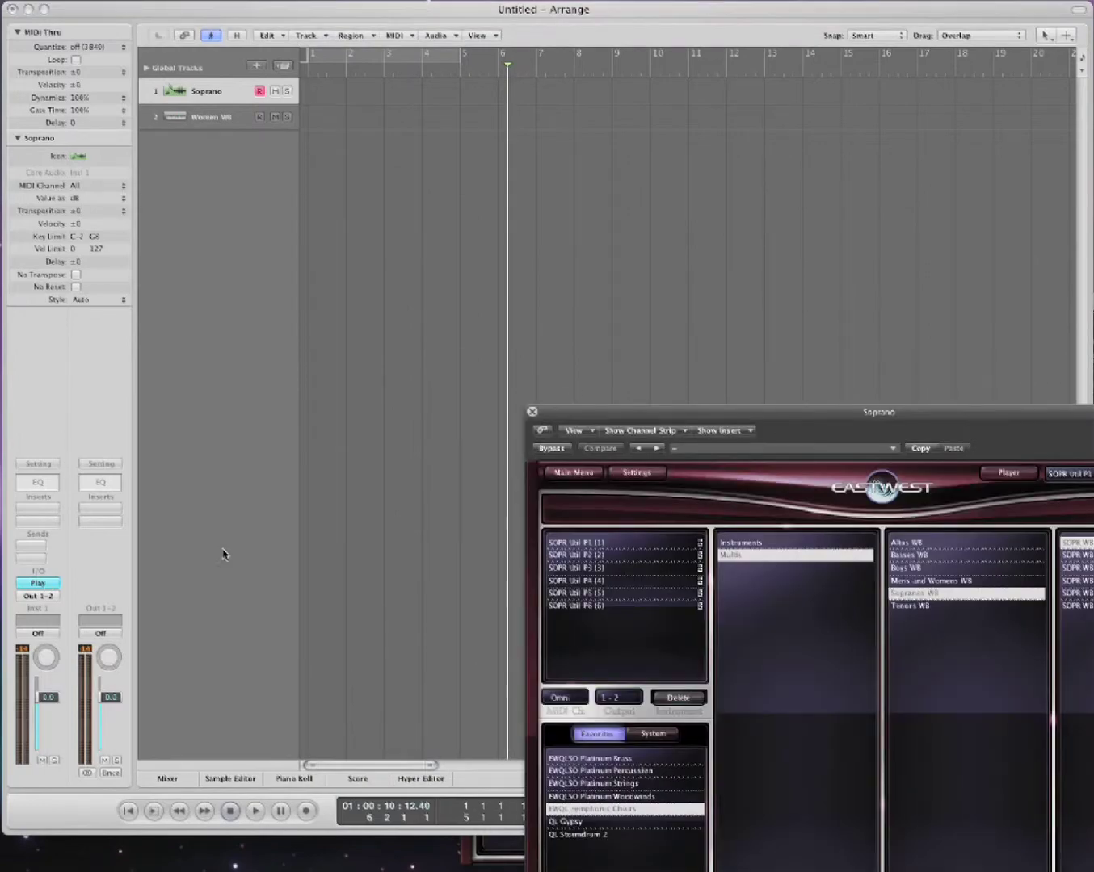
In the Play browser, select MENS WB HARD MOD.ewi among the Mens and Womens WB multis
left_click_drag(643, 412, 327, 230)
left_click(643, 399)
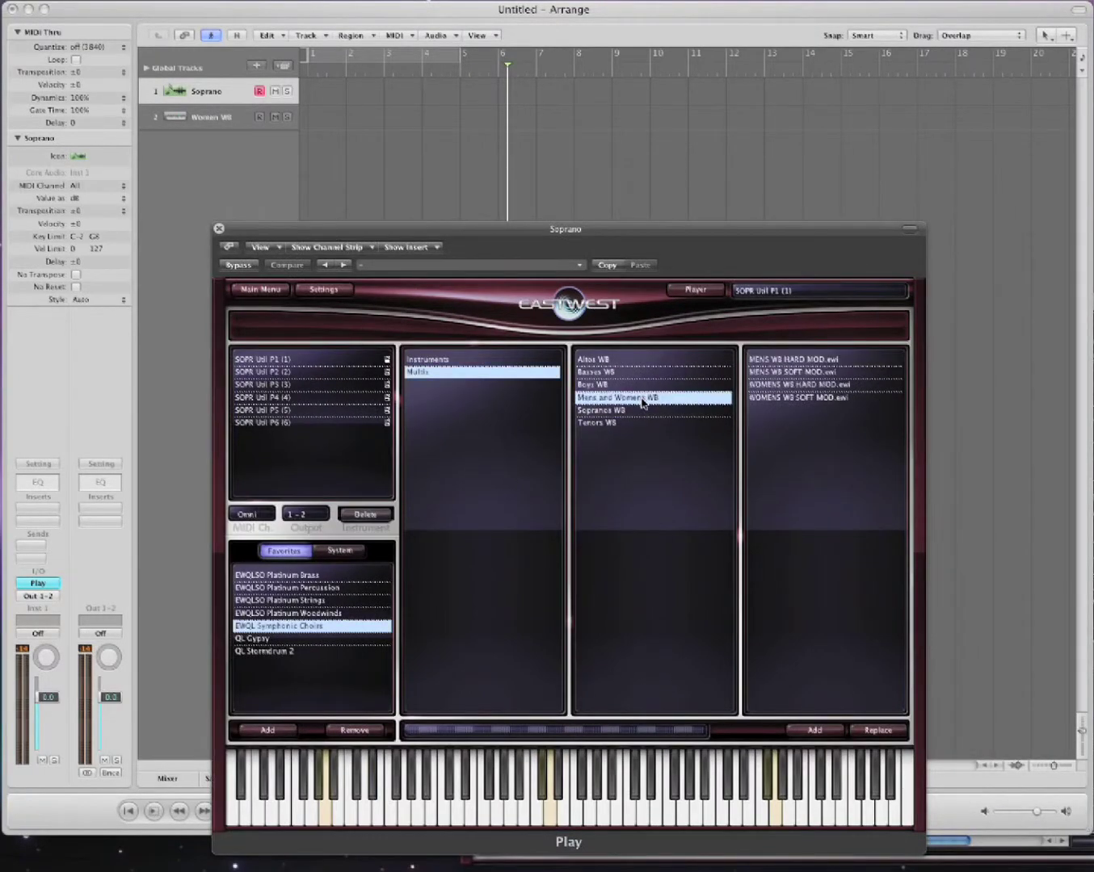
left_click(817, 363)
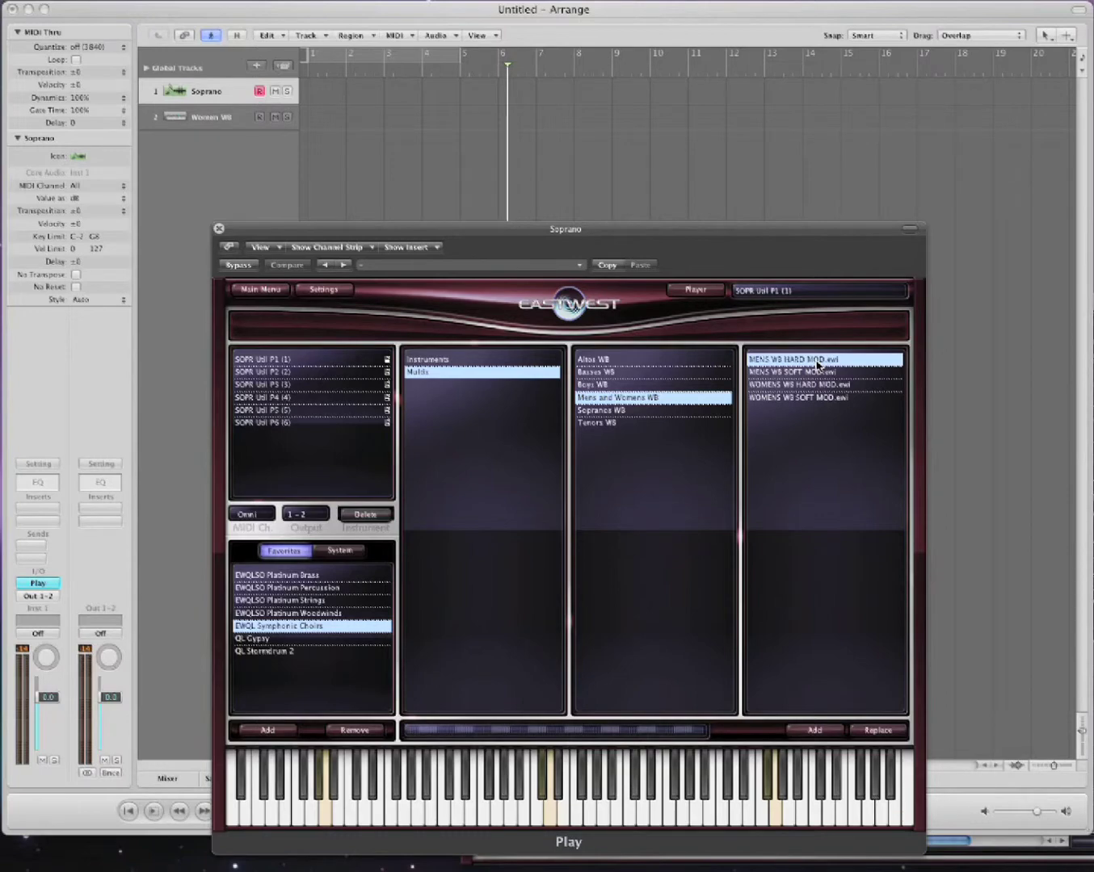
left_click_drag(458, 230, 535, 230)
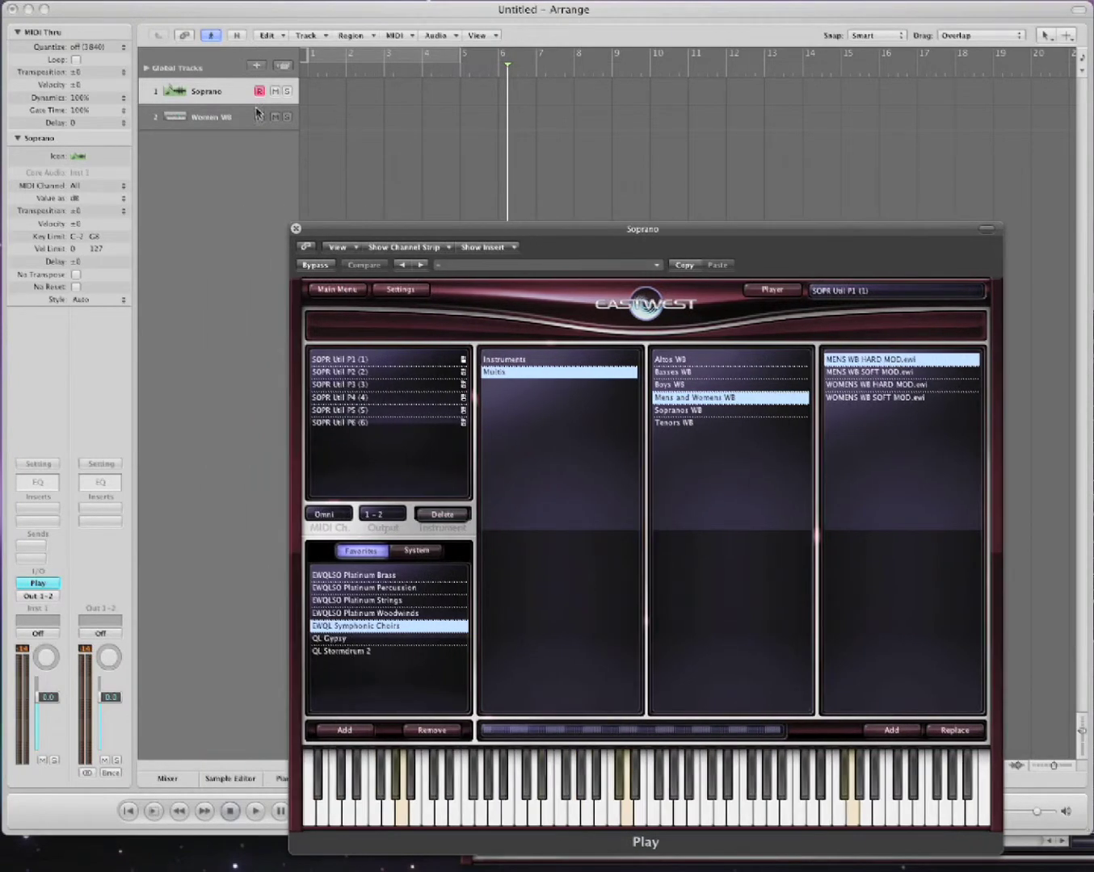
Select the Women WB track and check the MIDI In and MIDI Out ports in WordBuilder's voice settings
left_click(211, 117)
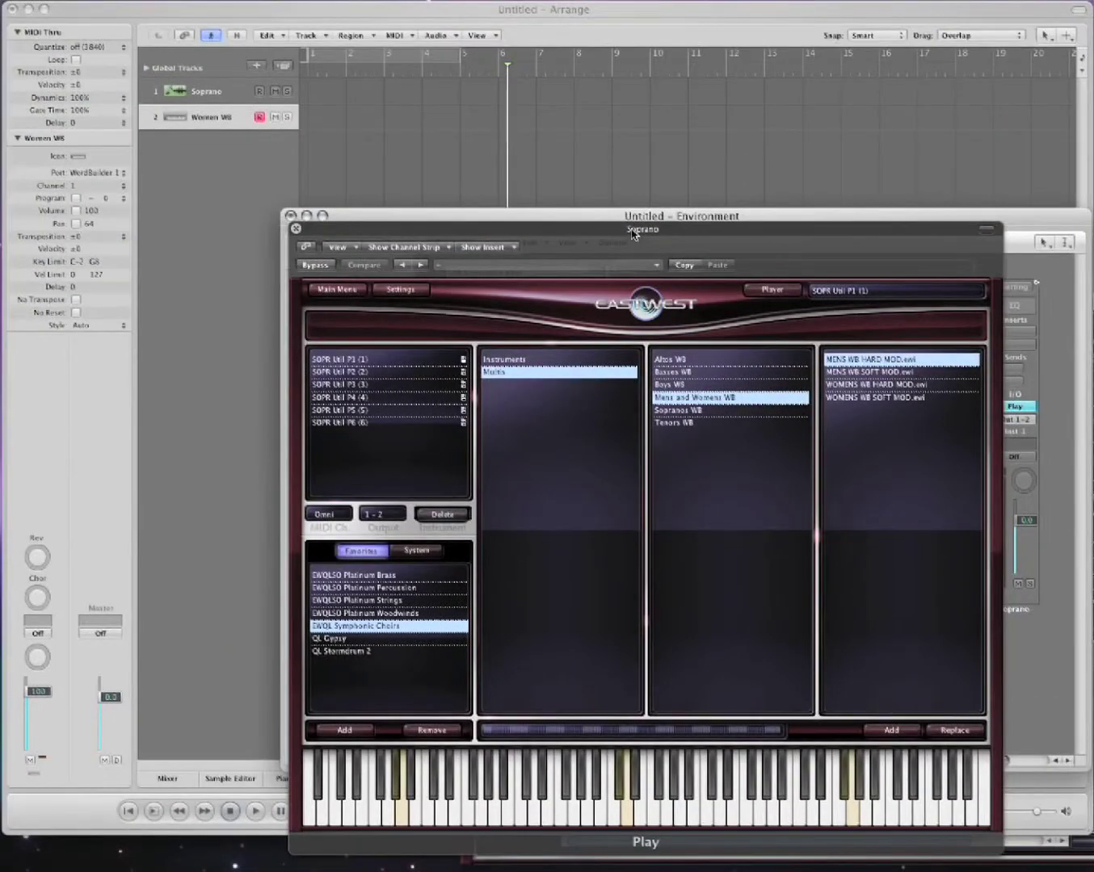
left_click_drag(634, 234, 474, 524)
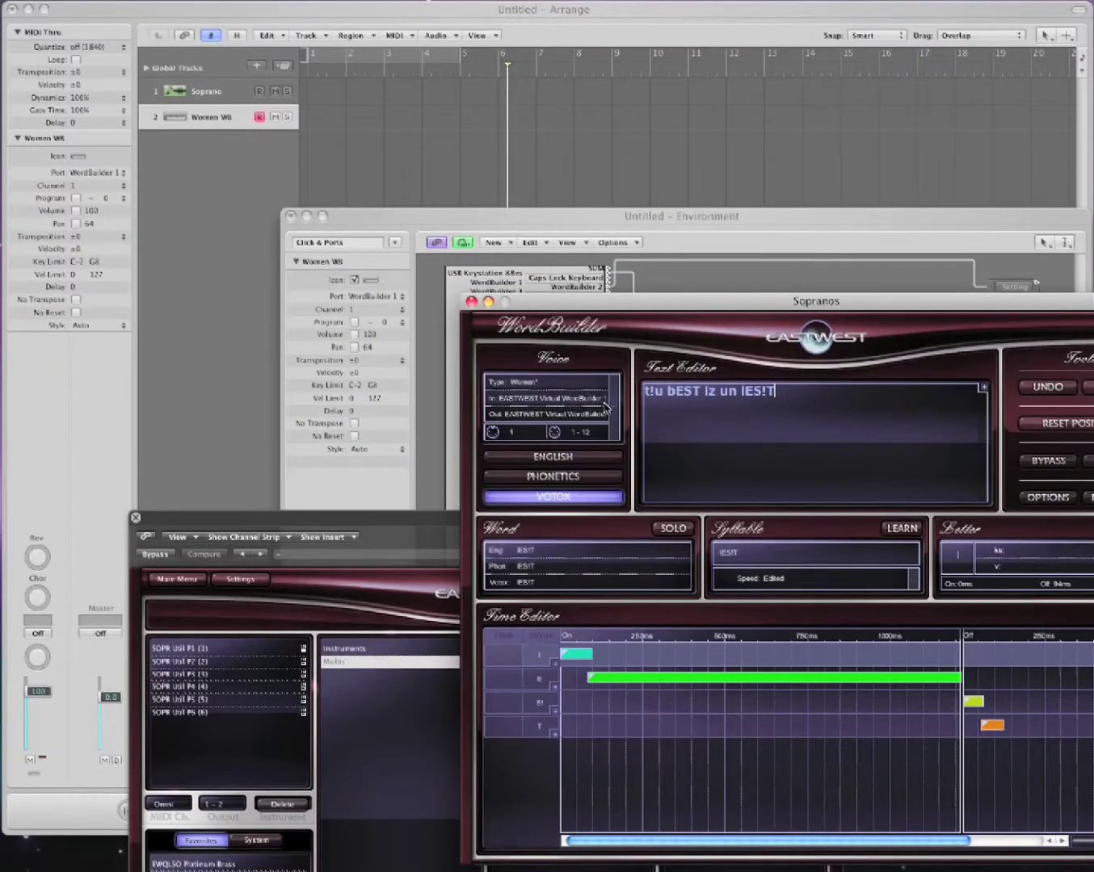
left_click(608, 407)
left_click(858, 412)
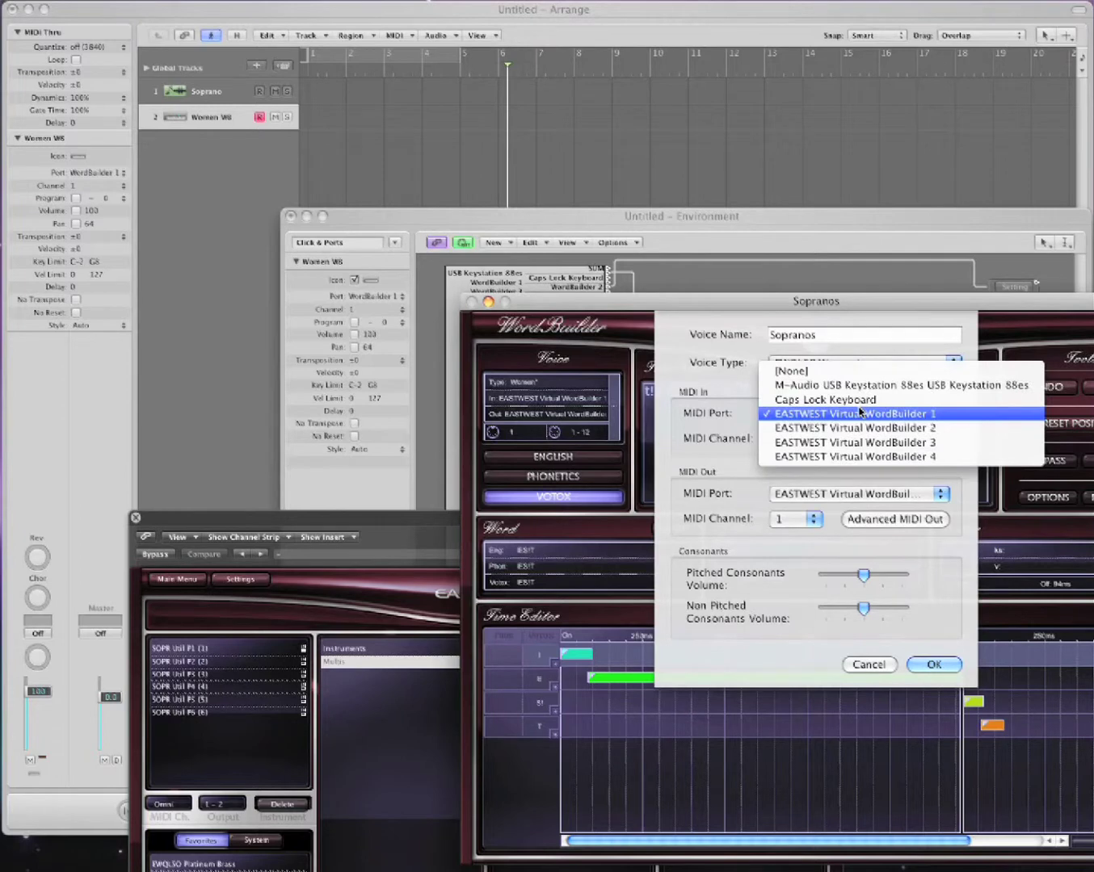
left_click(780, 414)
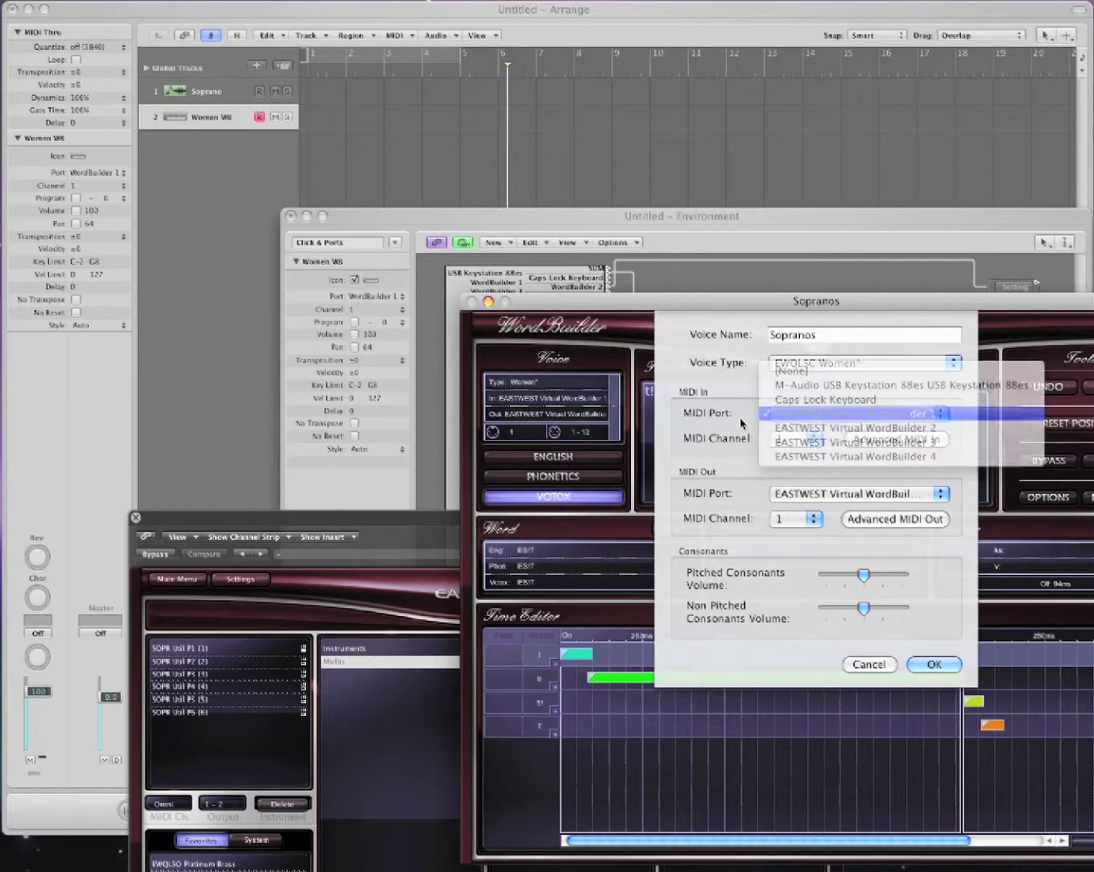
left_click(838, 498)
left_click(837, 494)
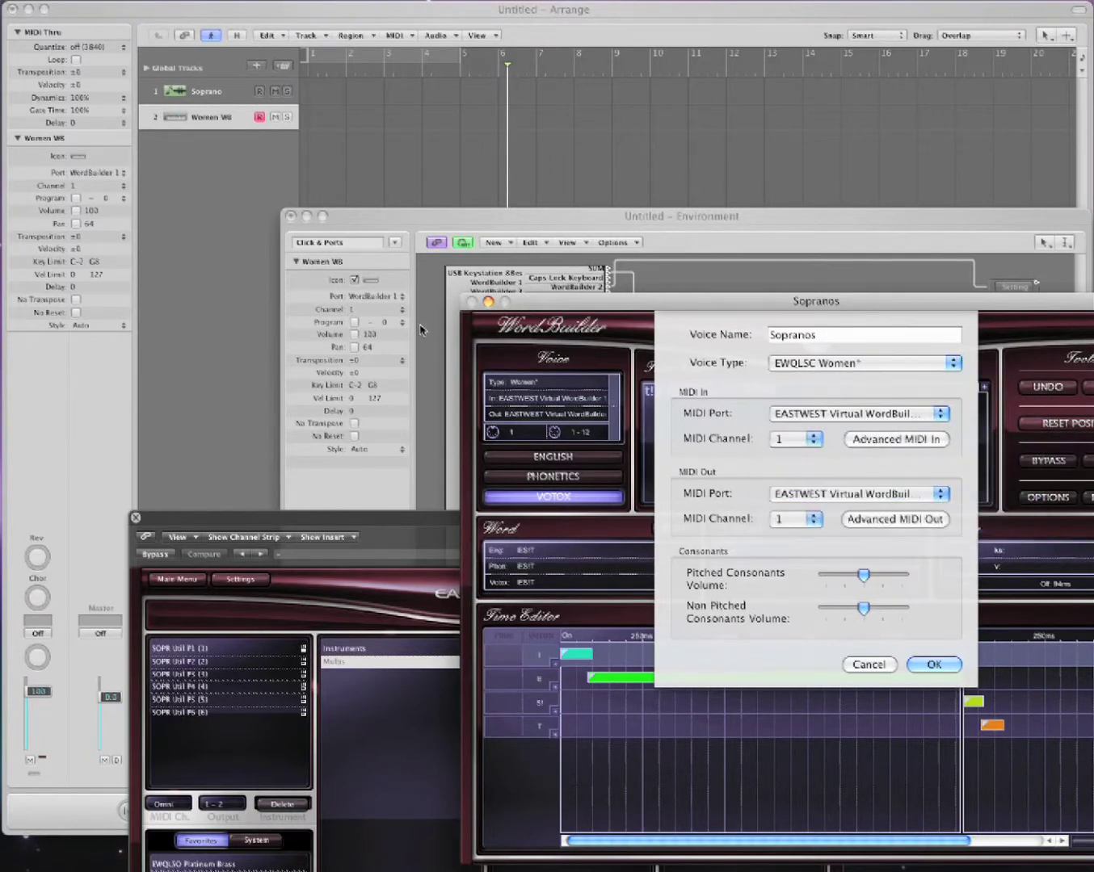
left_click(934, 664)
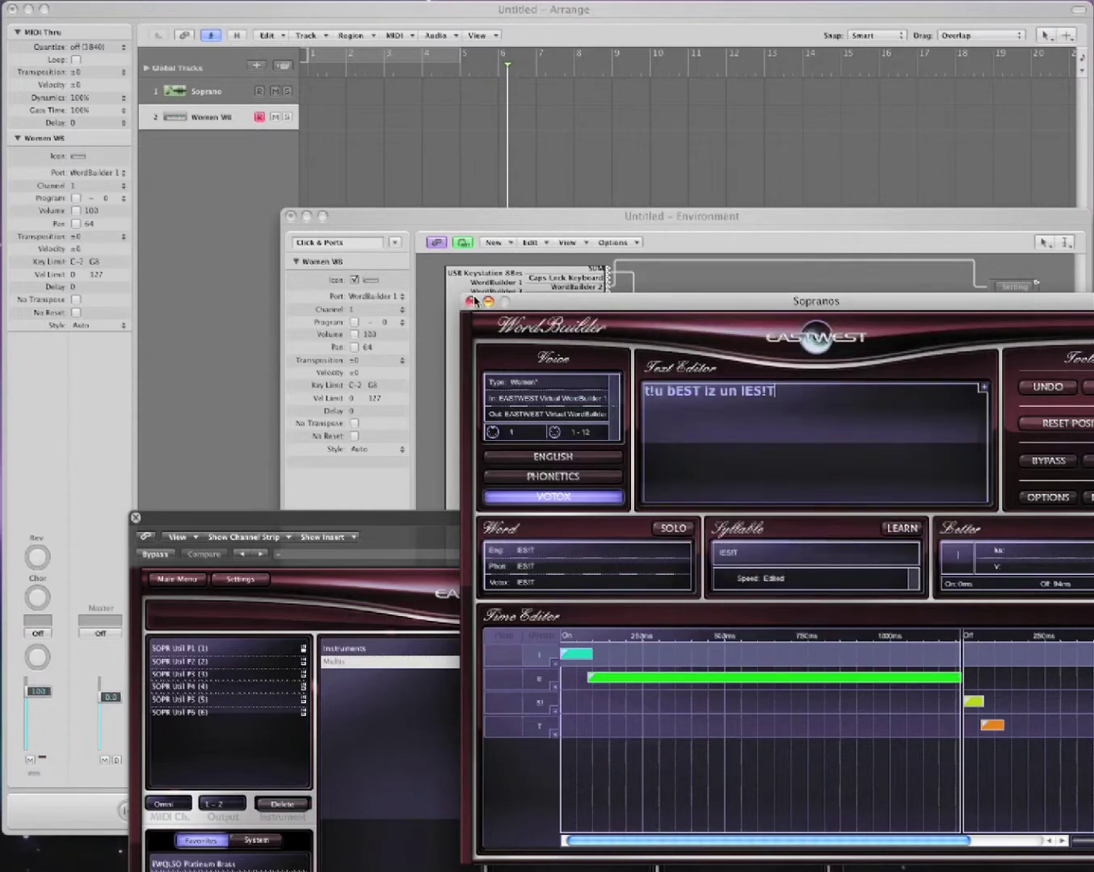
Inspect the Physical Input cabling in the Environment and reselect the Women WB track
left_click_drag(555, 303, 716, 526)
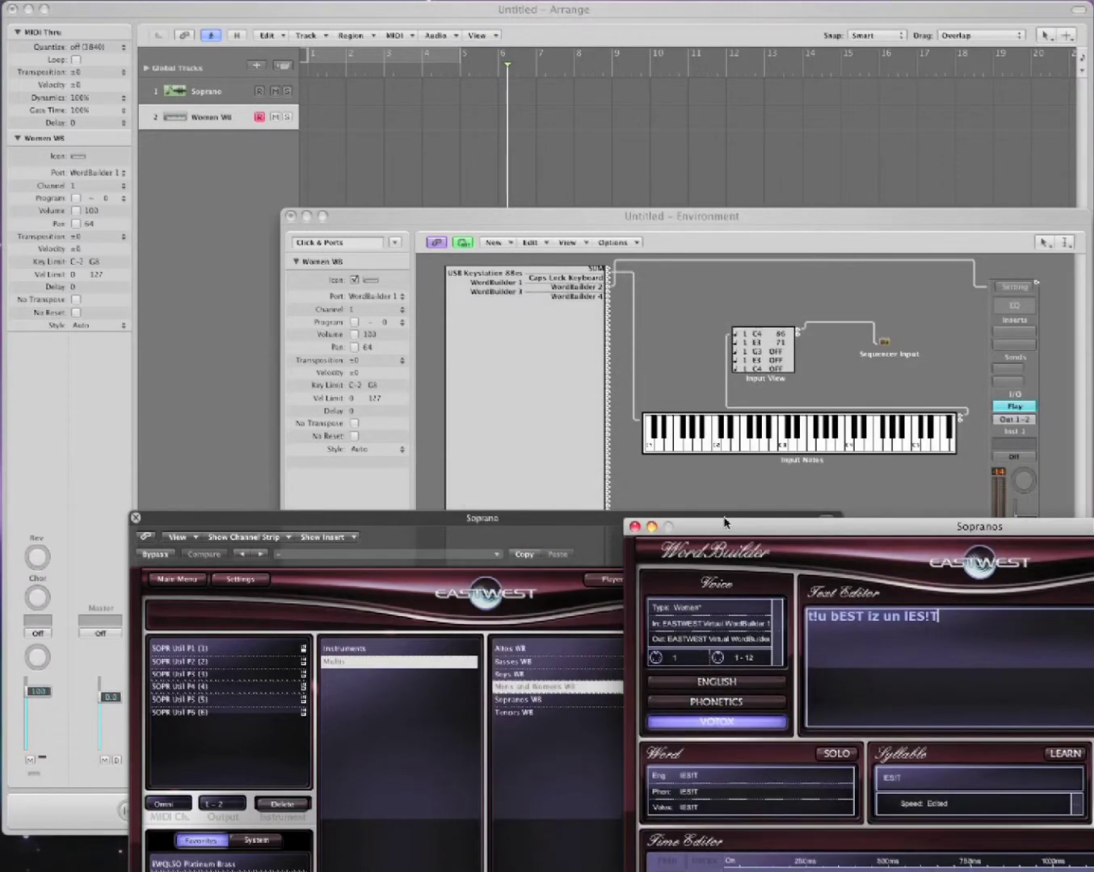
left_click(598, 307)
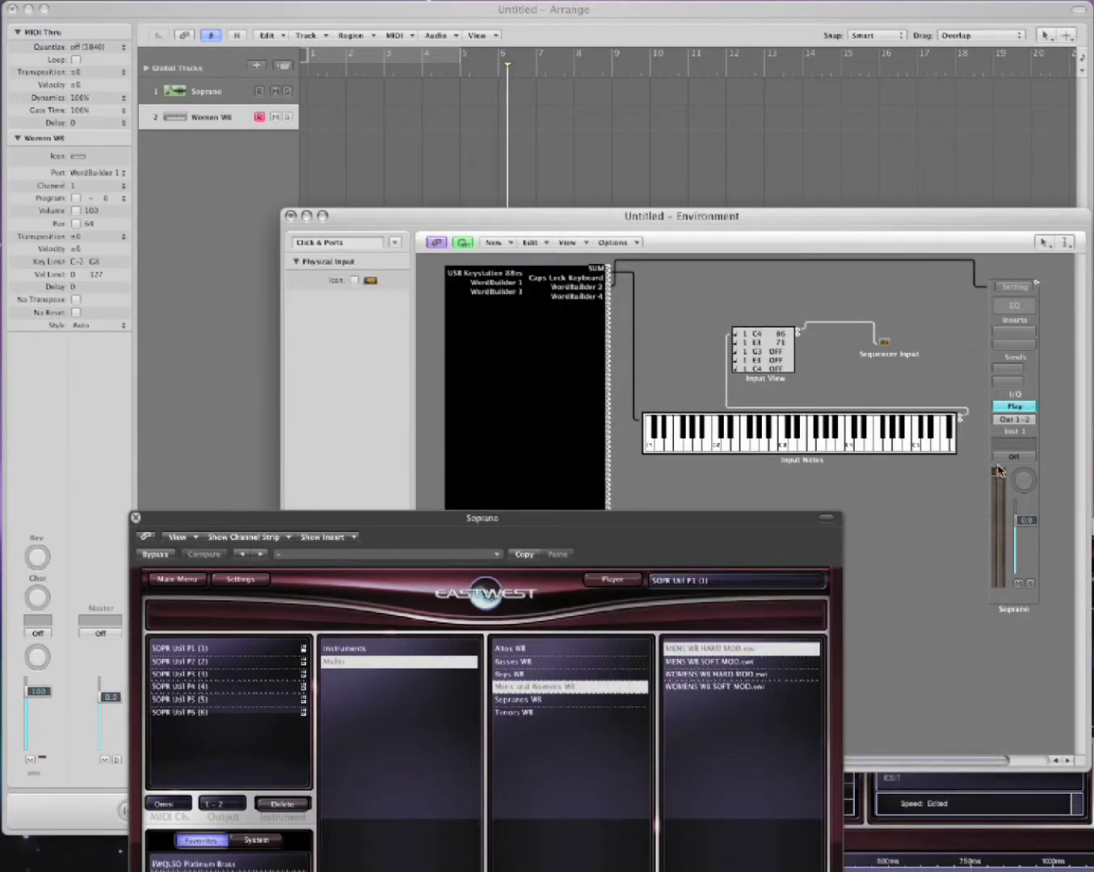
left_click(240, 98)
left_click(214, 119)
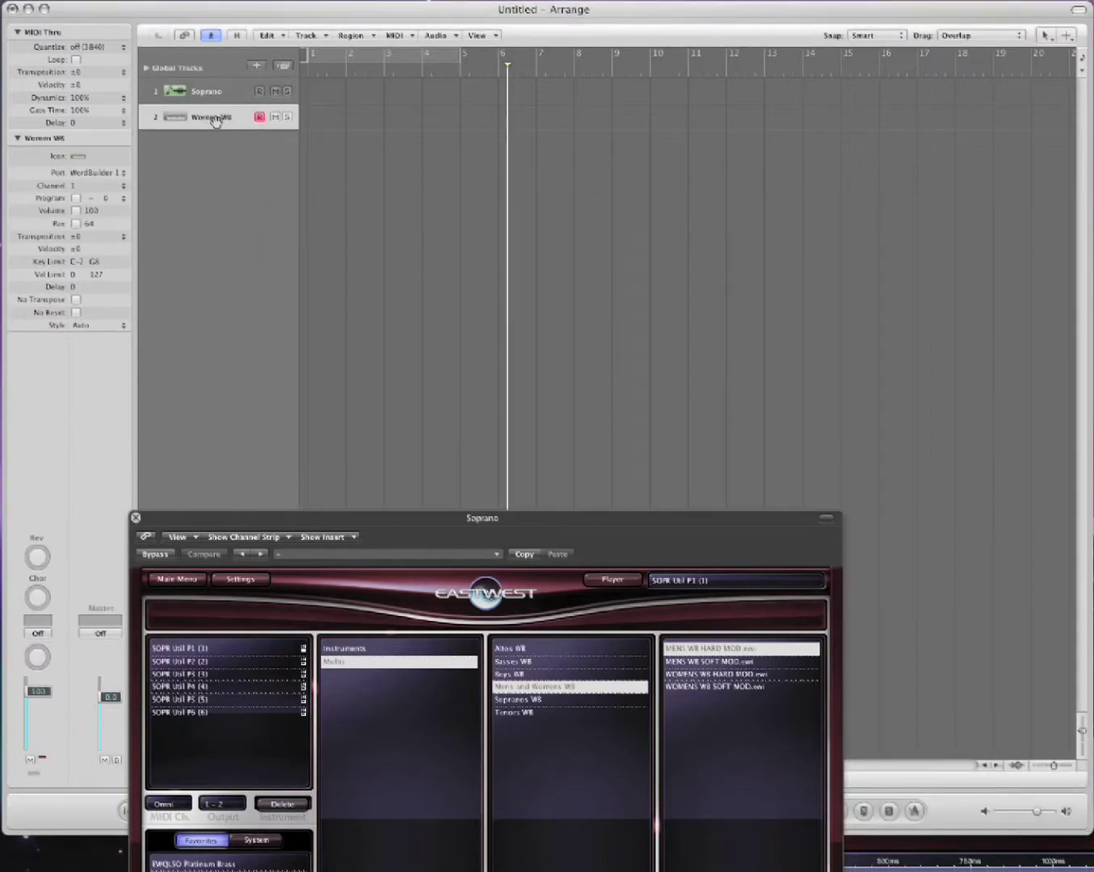
Load WOMENS WB HARD MOD.ewi in the Soprano track's Play instrument, replacing all loaded instruments
key("F9")
left_click(1027, 220)
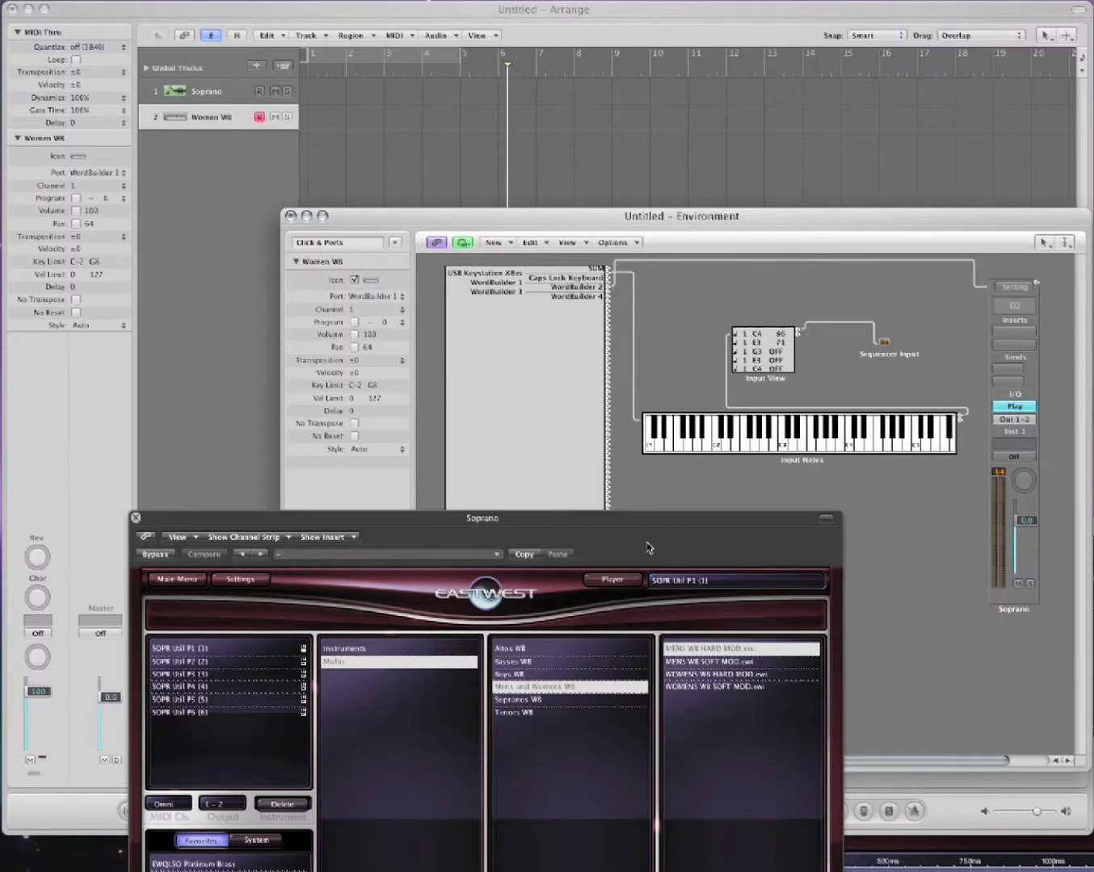
left_click_drag(657, 525, 773, 265)
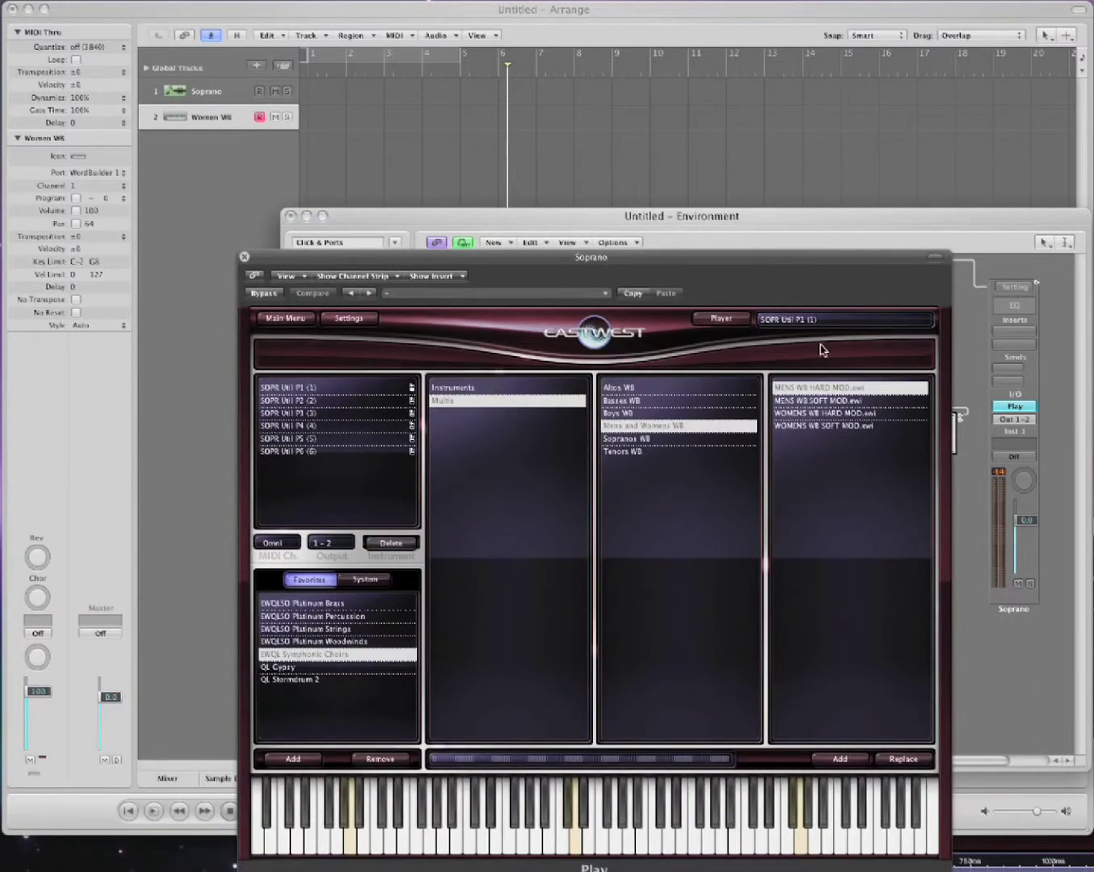
double_click(827, 413)
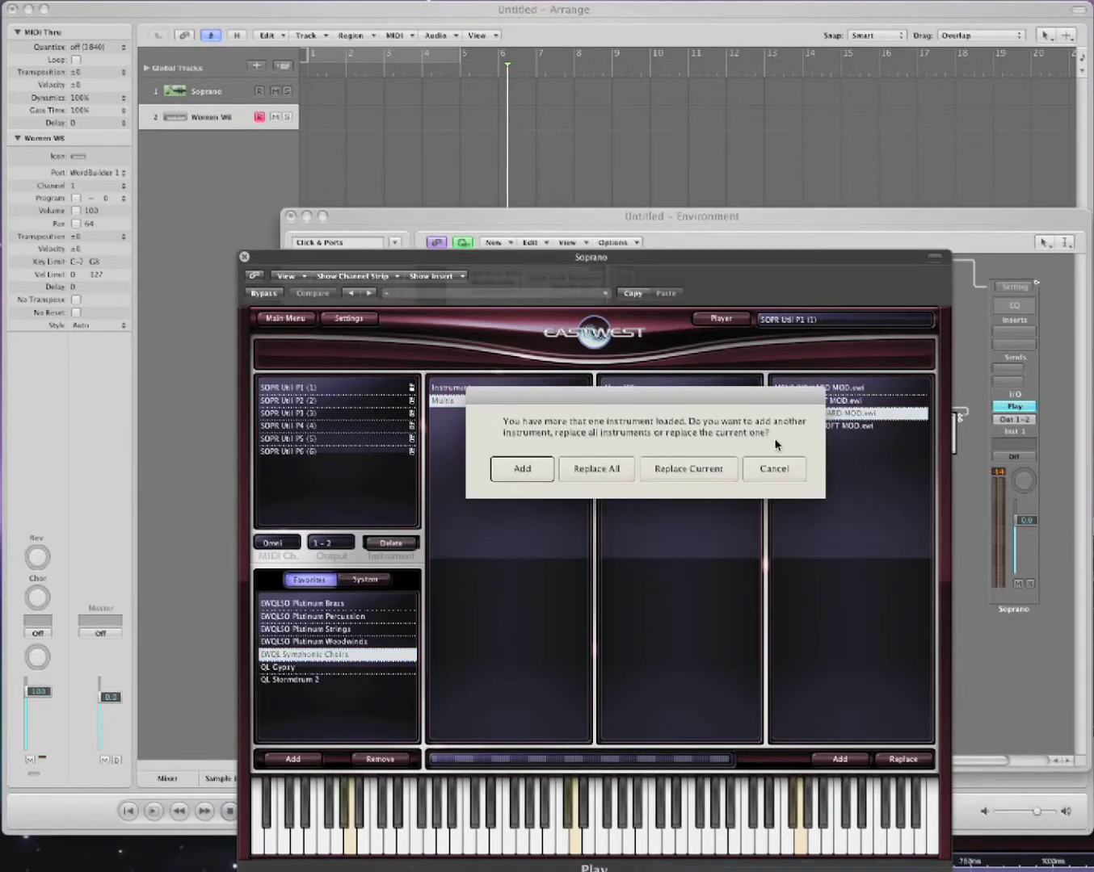
left_click(624, 473)
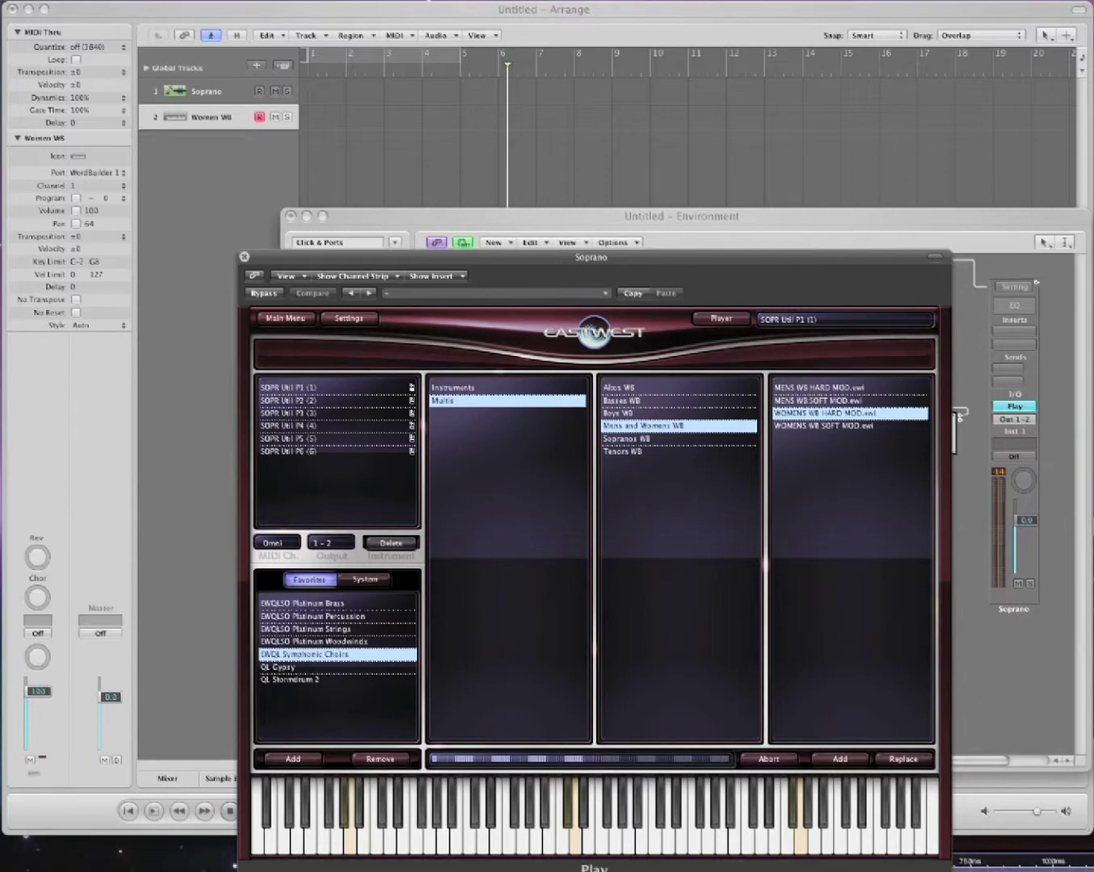
Switch to Safari and play the East West Hollywood Strings Demo - Allegro Agitato video on YouTube
key("super+Tab")
left_click_drag(836, 139, 698, 120)
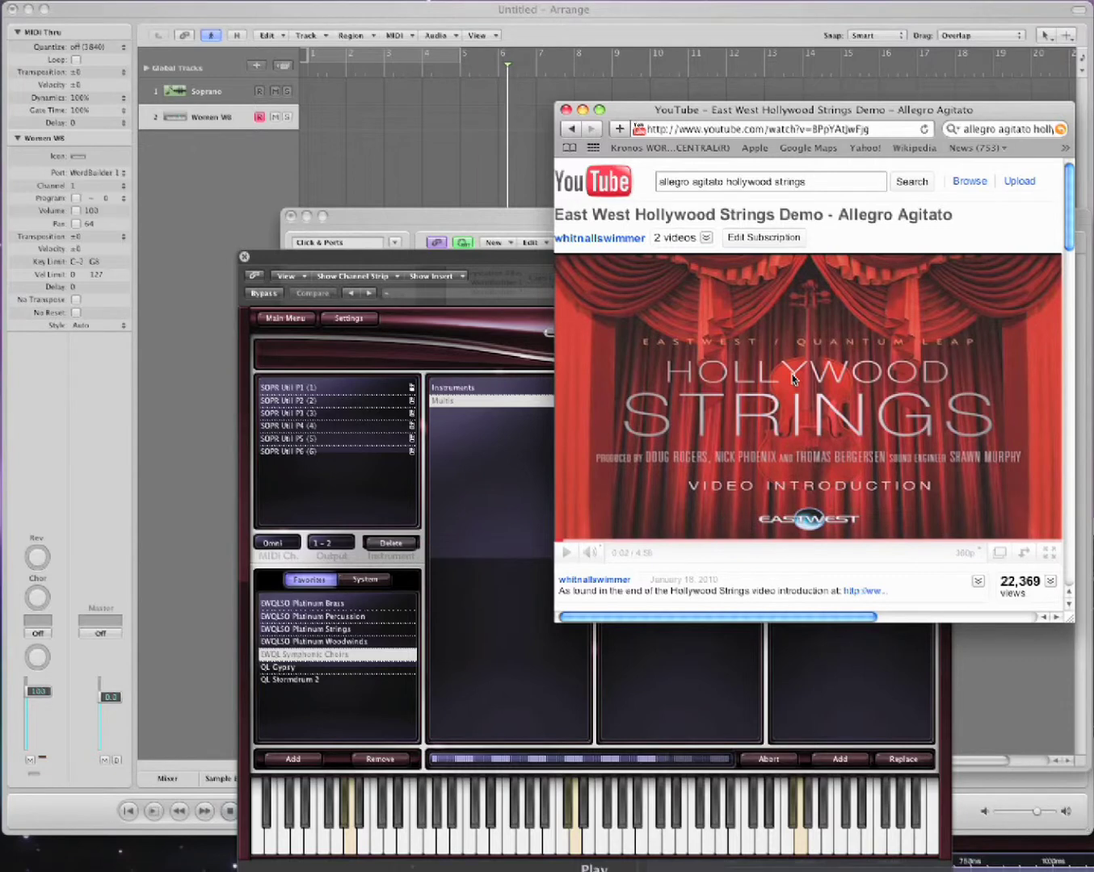
left_click(836, 393)
left_click_drag(834, 113, 833, 18)
Return to Logic's Arrange window and create a new software instrument track below the Women WB track
left_click(522, 264)
left_click_drag(523, 269, 452, 420)
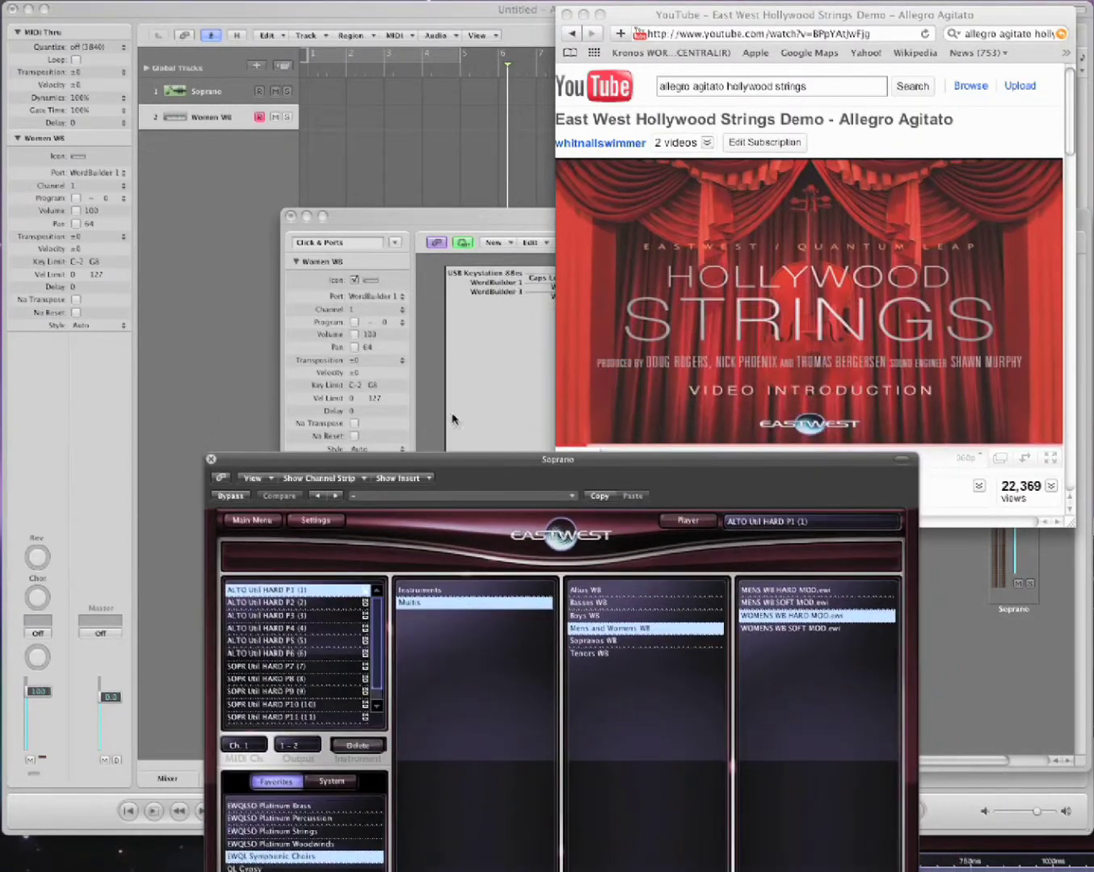
left_click(361, 194)
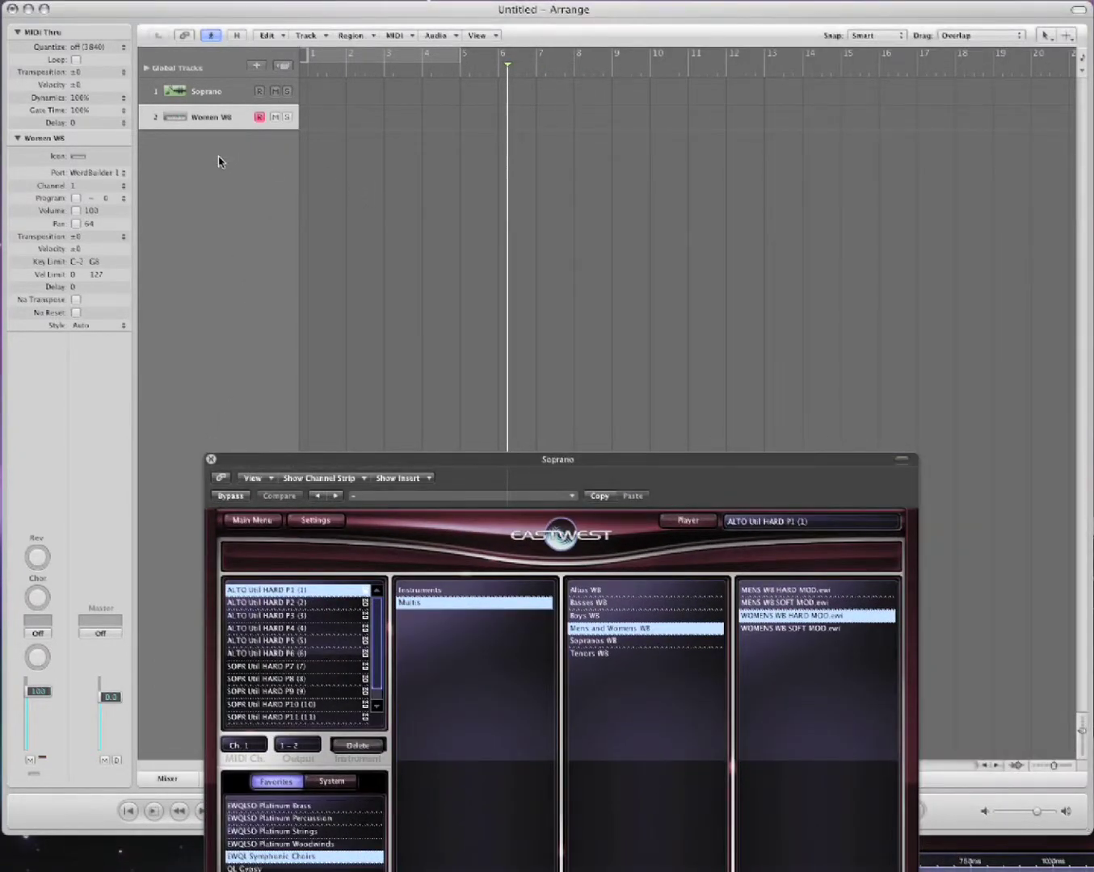
double_click(235, 160)
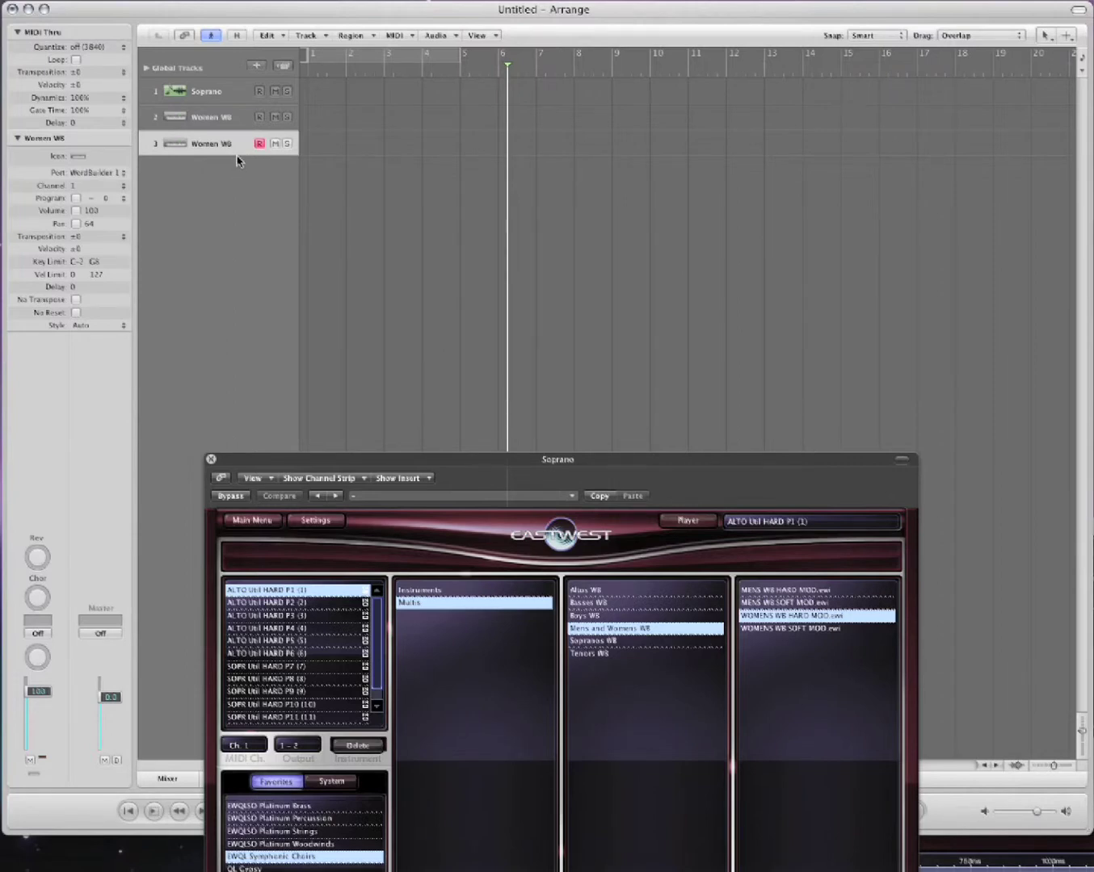
key("super+BackSpace")
left_click(208, 93)
double_click(214, 170)
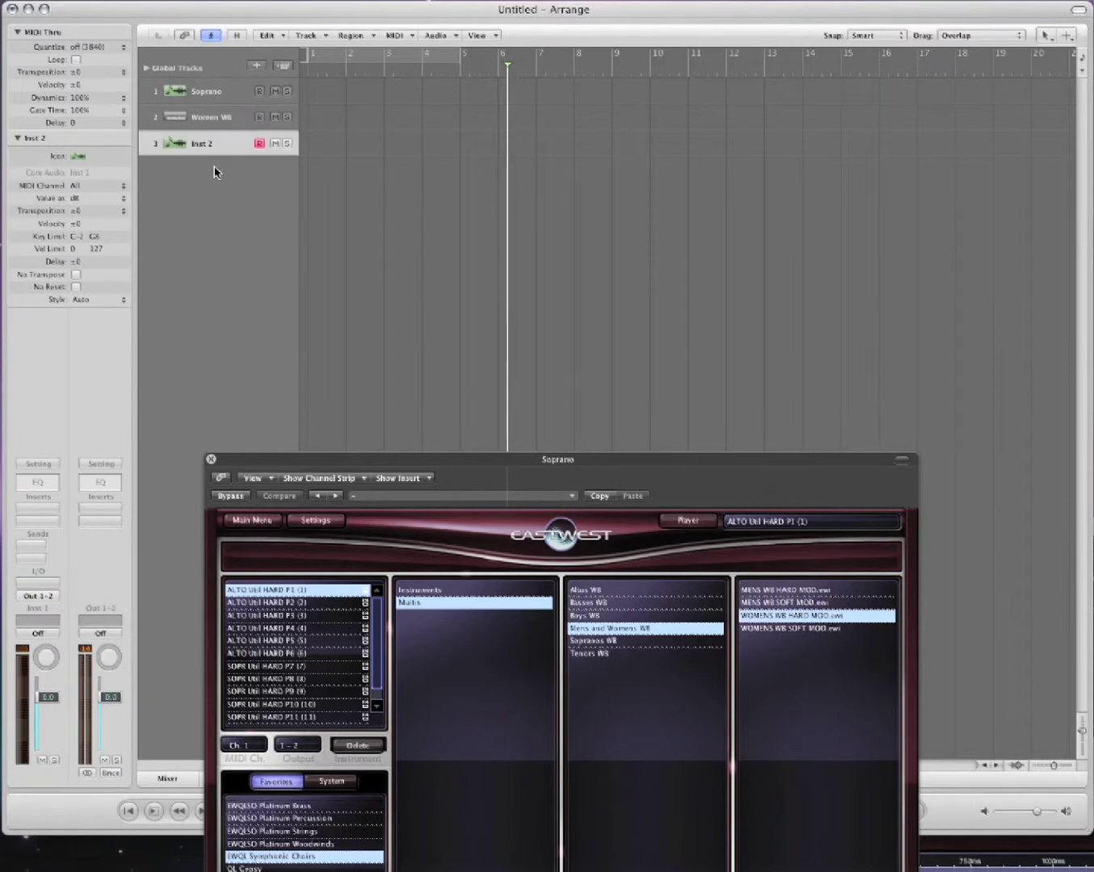
Insert the Play plug-in as the instrument on the new track
left_click(59, 583)
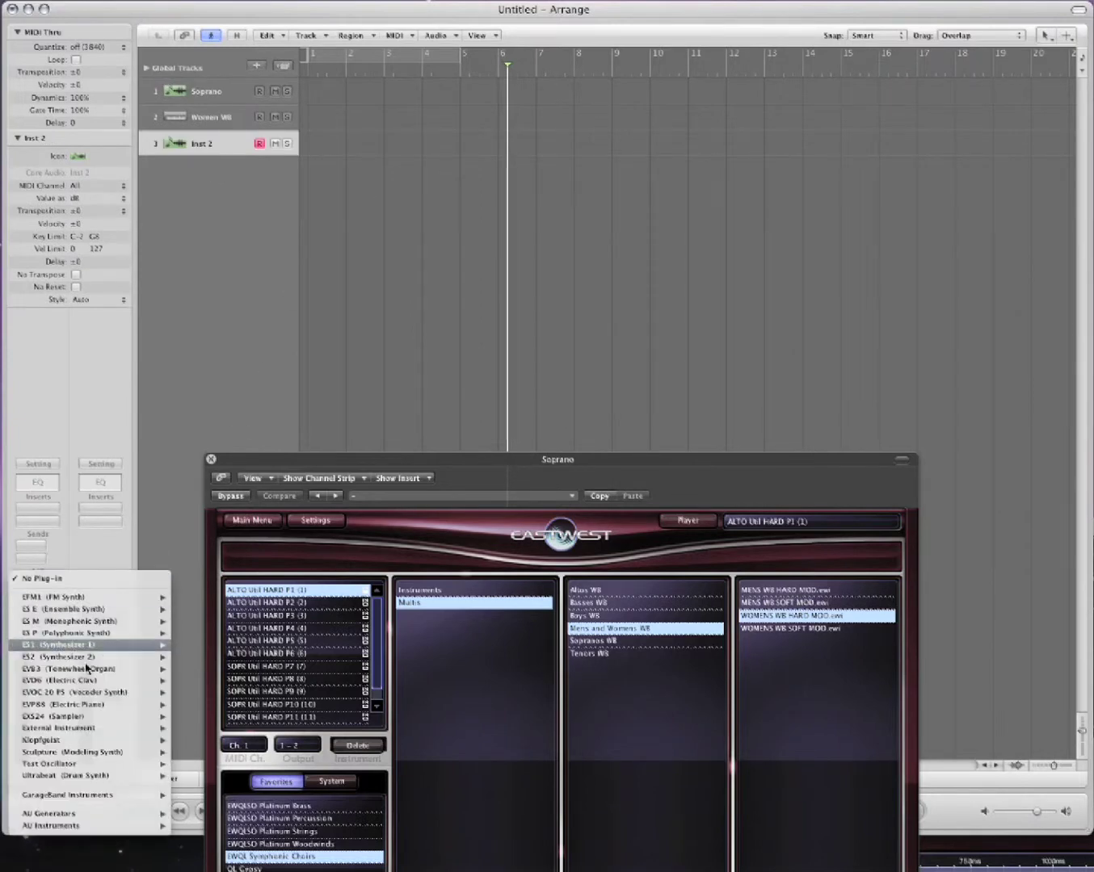
mouse_move(129, 826)
mouse_move(202, 838)
mouse_move(321, 839)
left_click(393, 837)
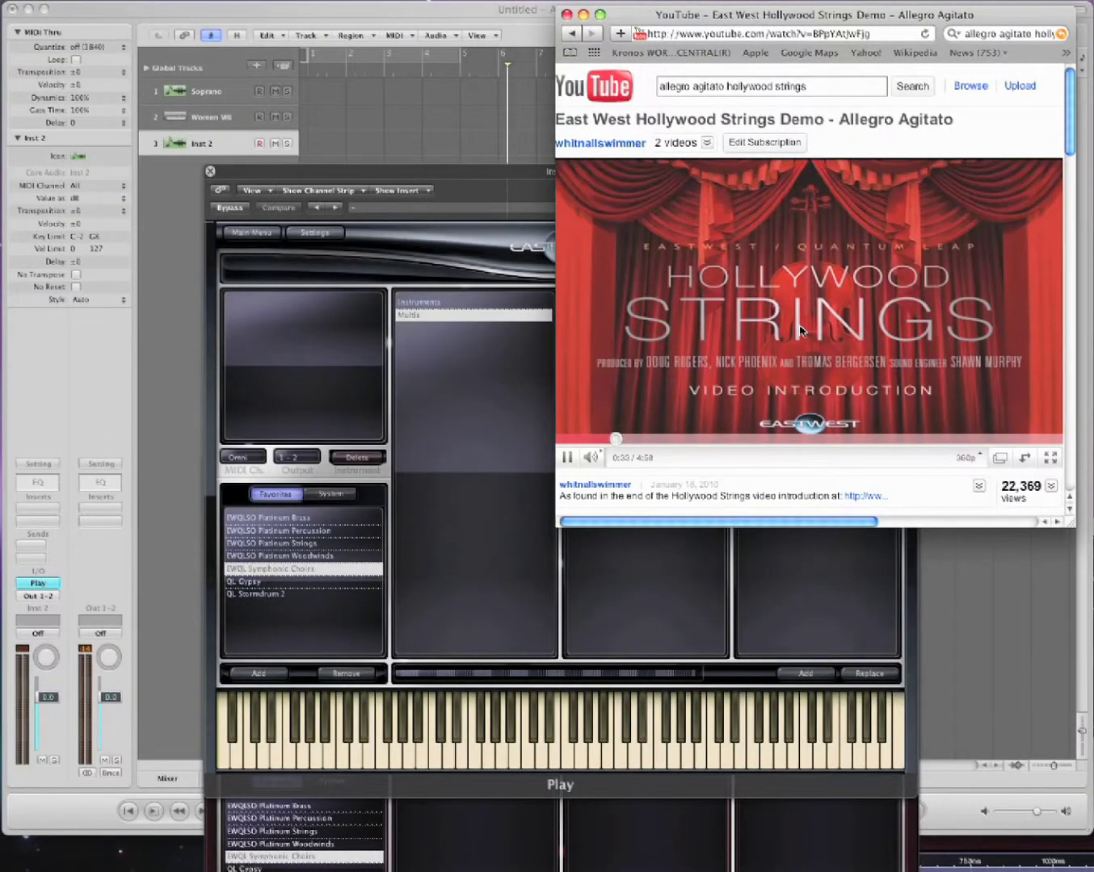
Watch different parts of the Hollywood Strings demo video in Safari, and hide the browser
left_click(798, 308)
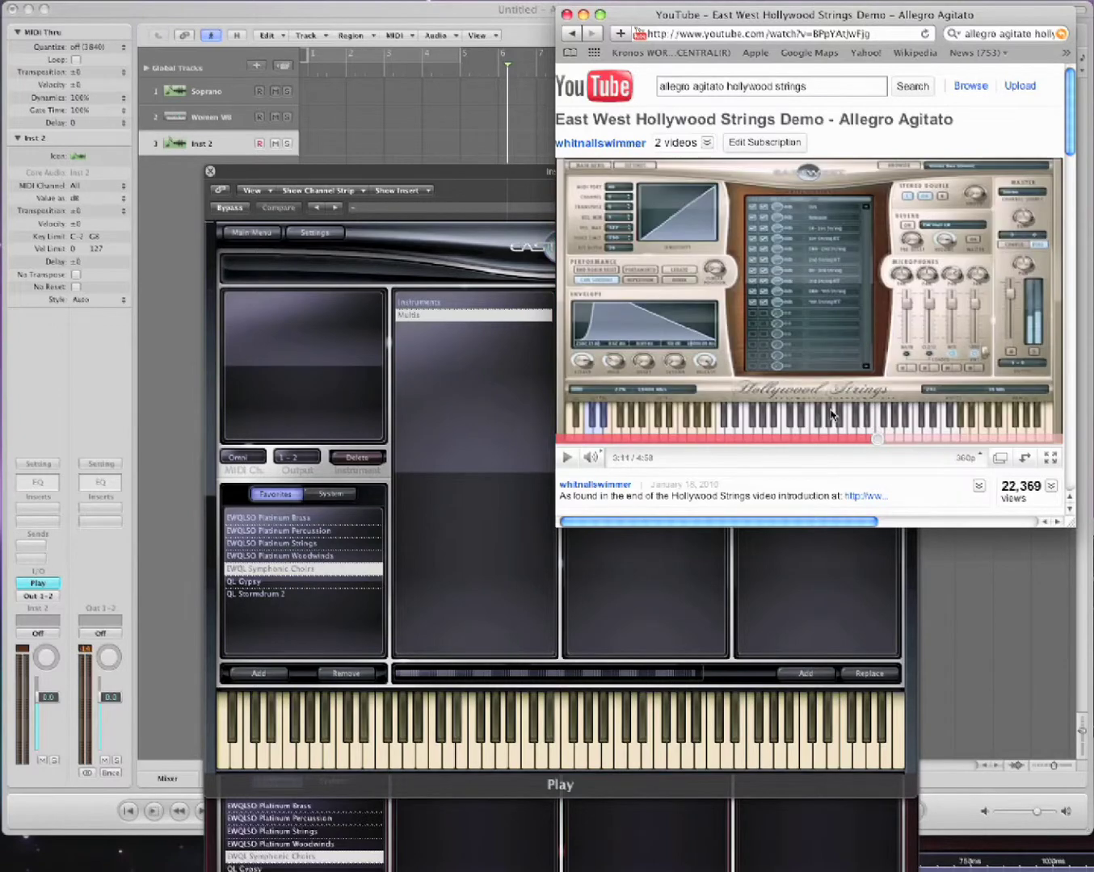
left_click(879, 438)
left_click(828, 439)
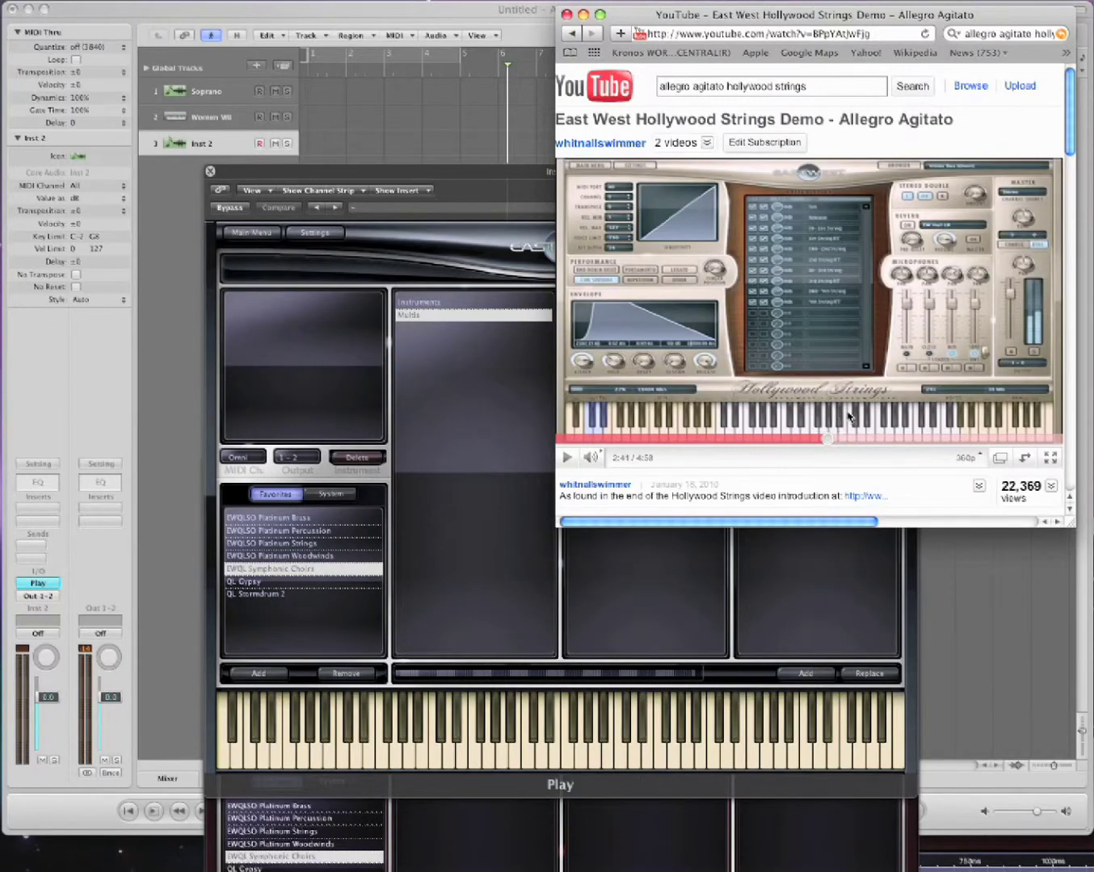
left_click(863, 374)
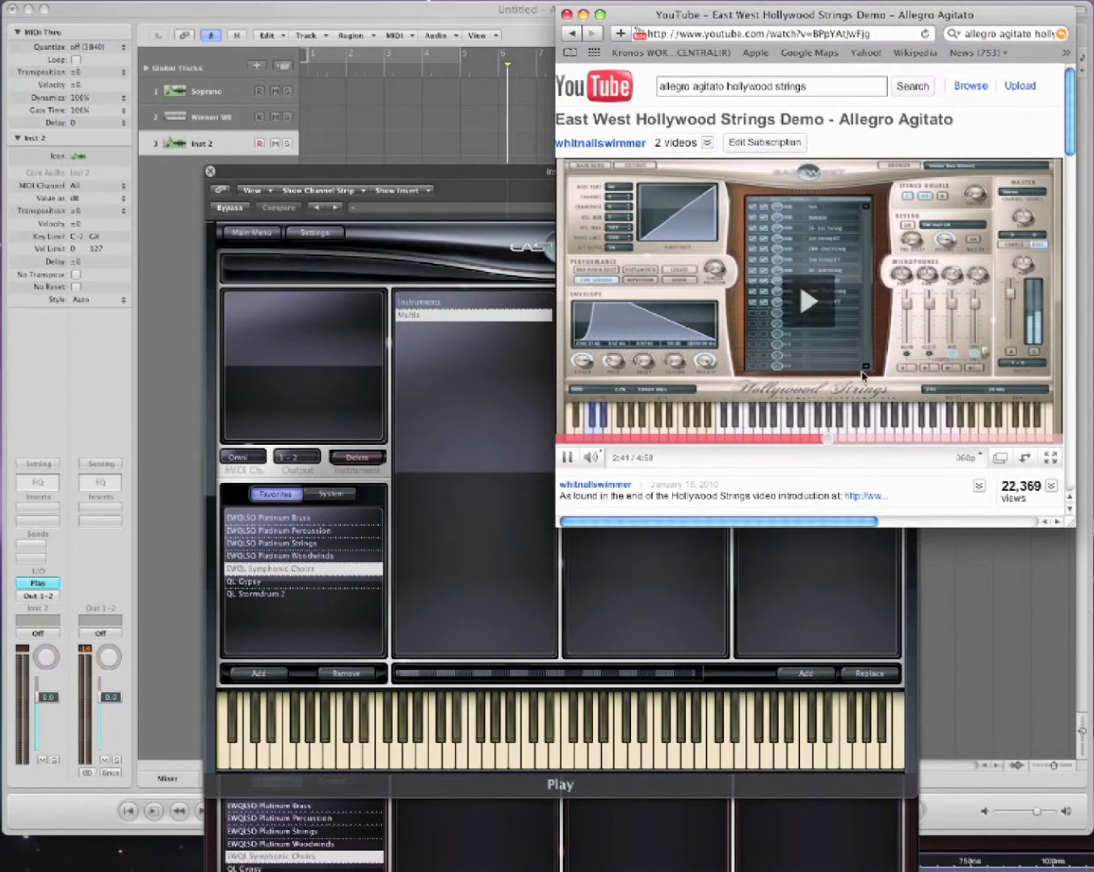
left_click(886, 439)
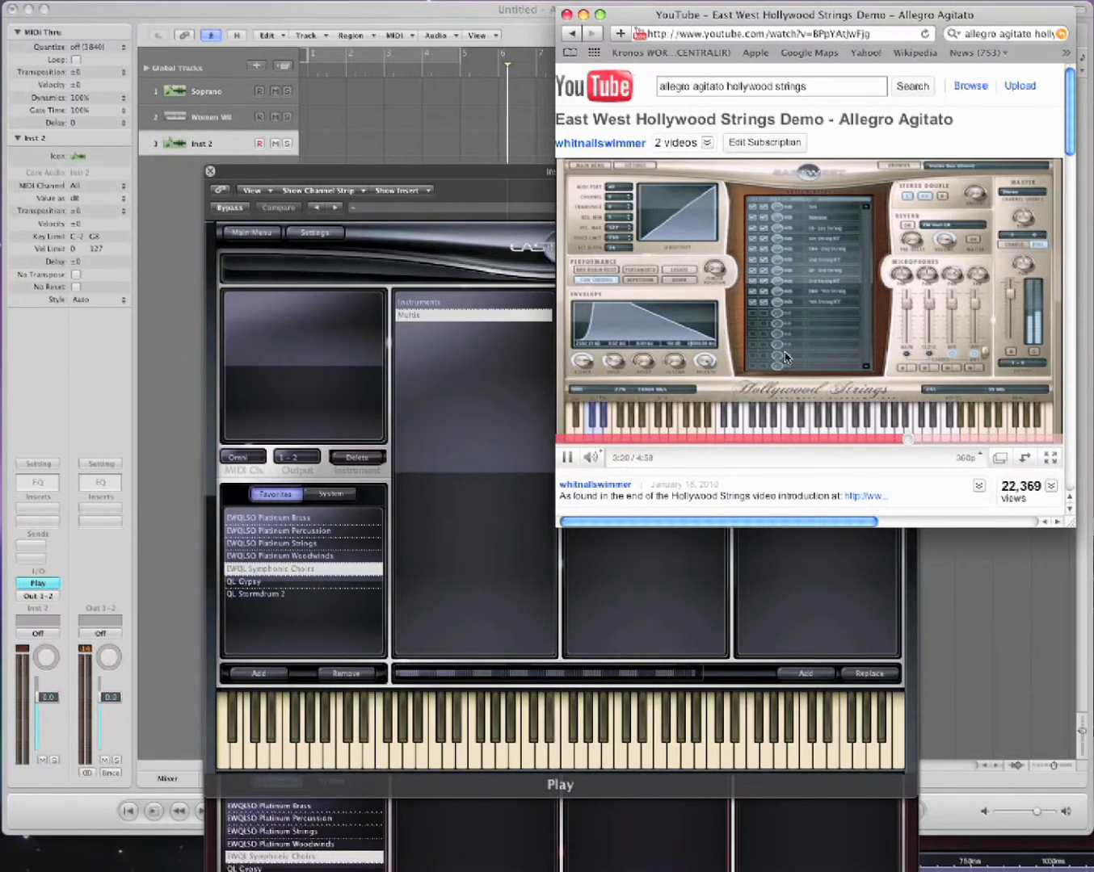
left_click(774, 386)
key("super+h")
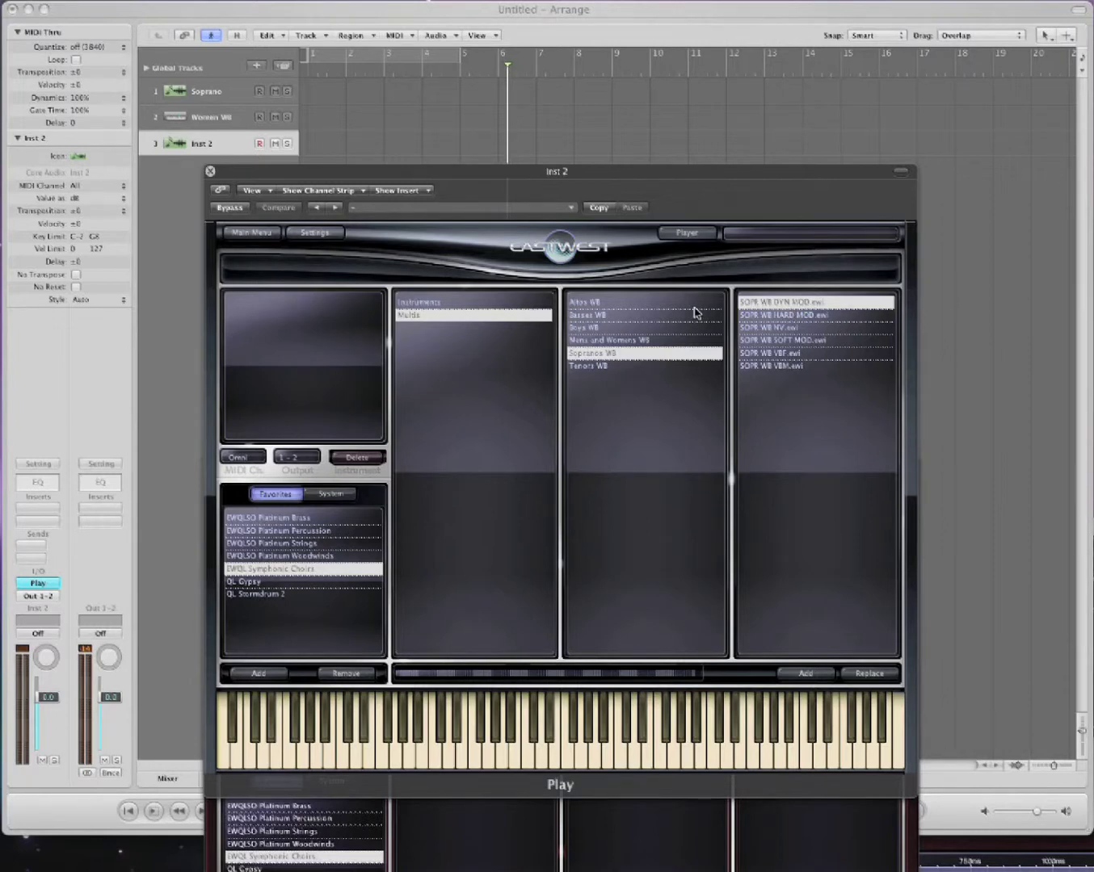
Move the new track's Play window off the track list and rename the track Mens
left_click(740, 181)
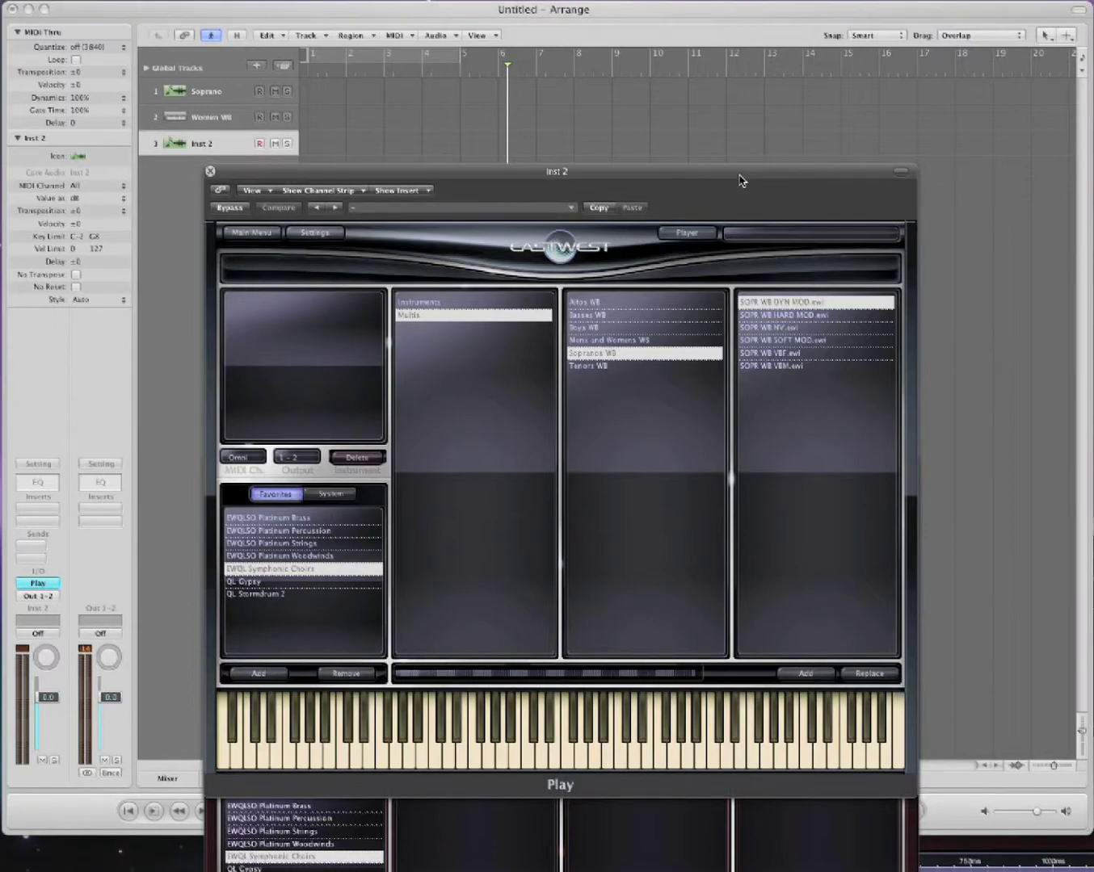
left_click_drag(740, 180, 916, 126)
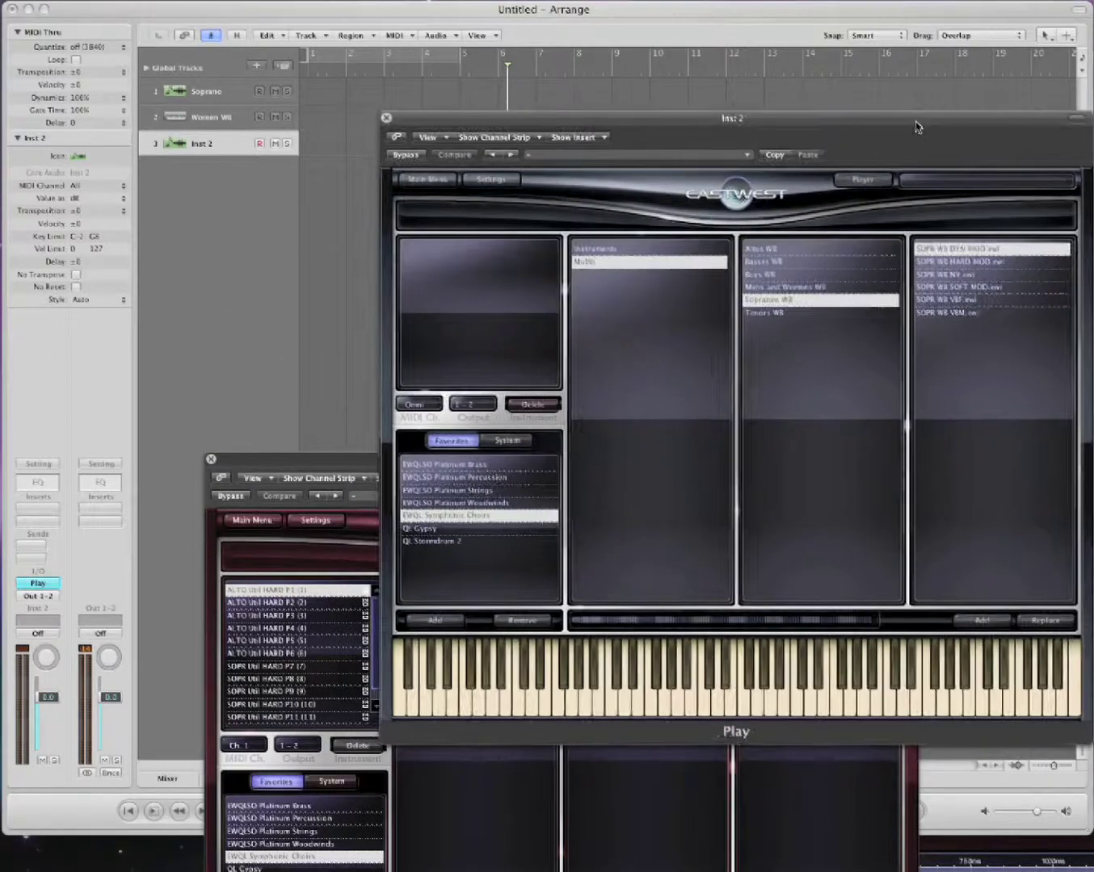
left_click(191, 146)
double_click(206, 146)
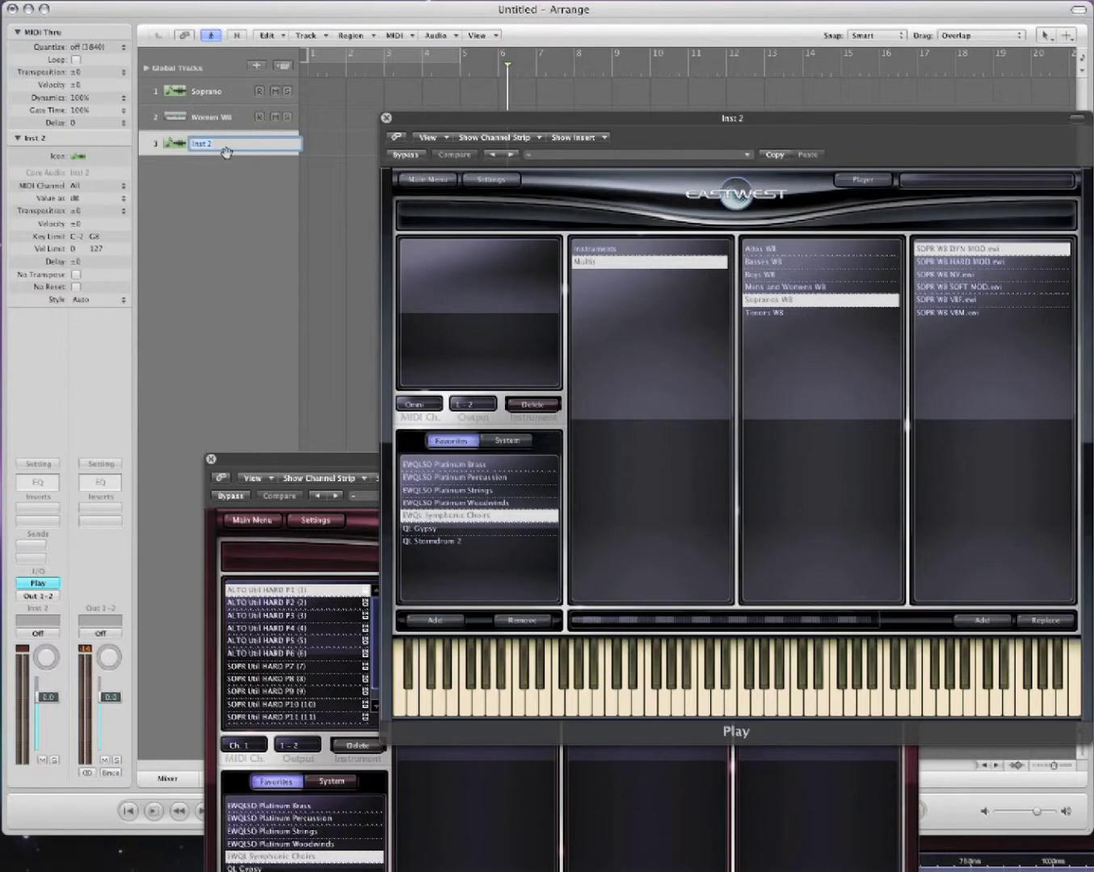
type("Mens")
key("Return")
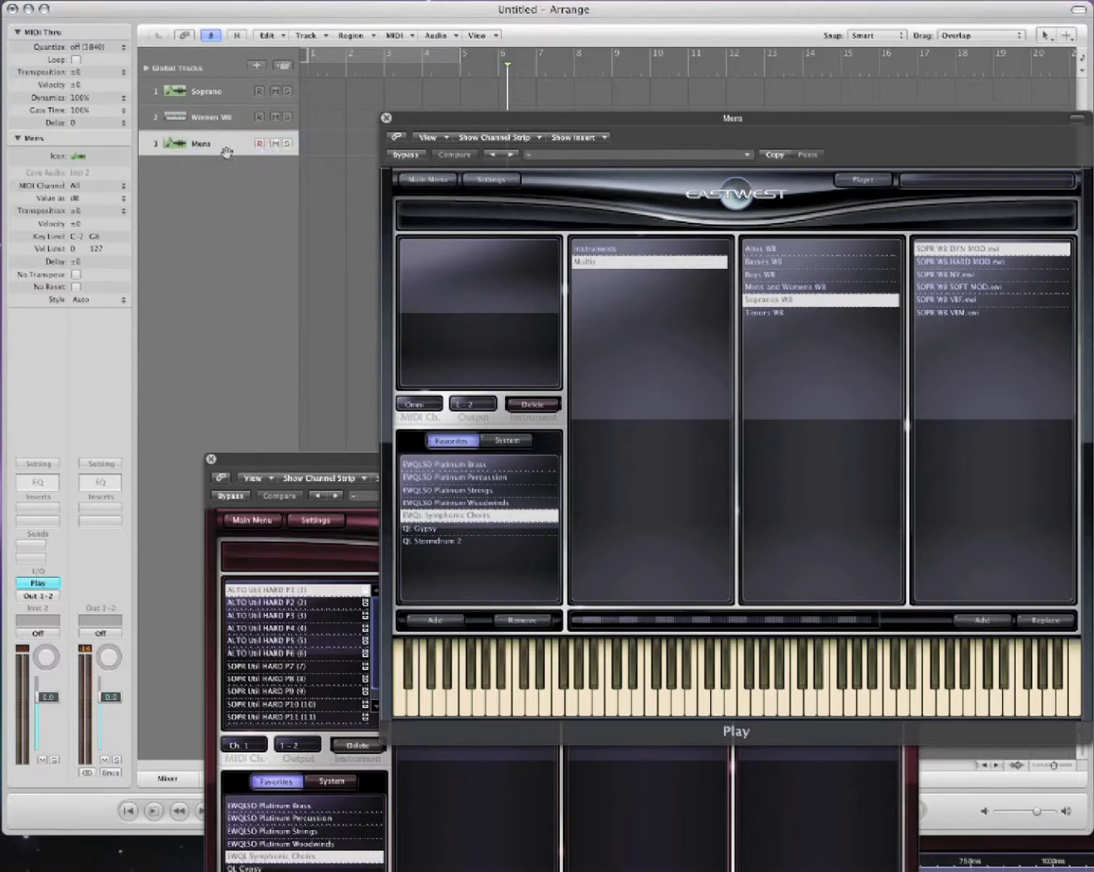
In the Mens track's Play browser, select MENS WB HARD MOD.ewi among the Mens and Womens WB multis
left_click_drag(648, 130, 447, 117)
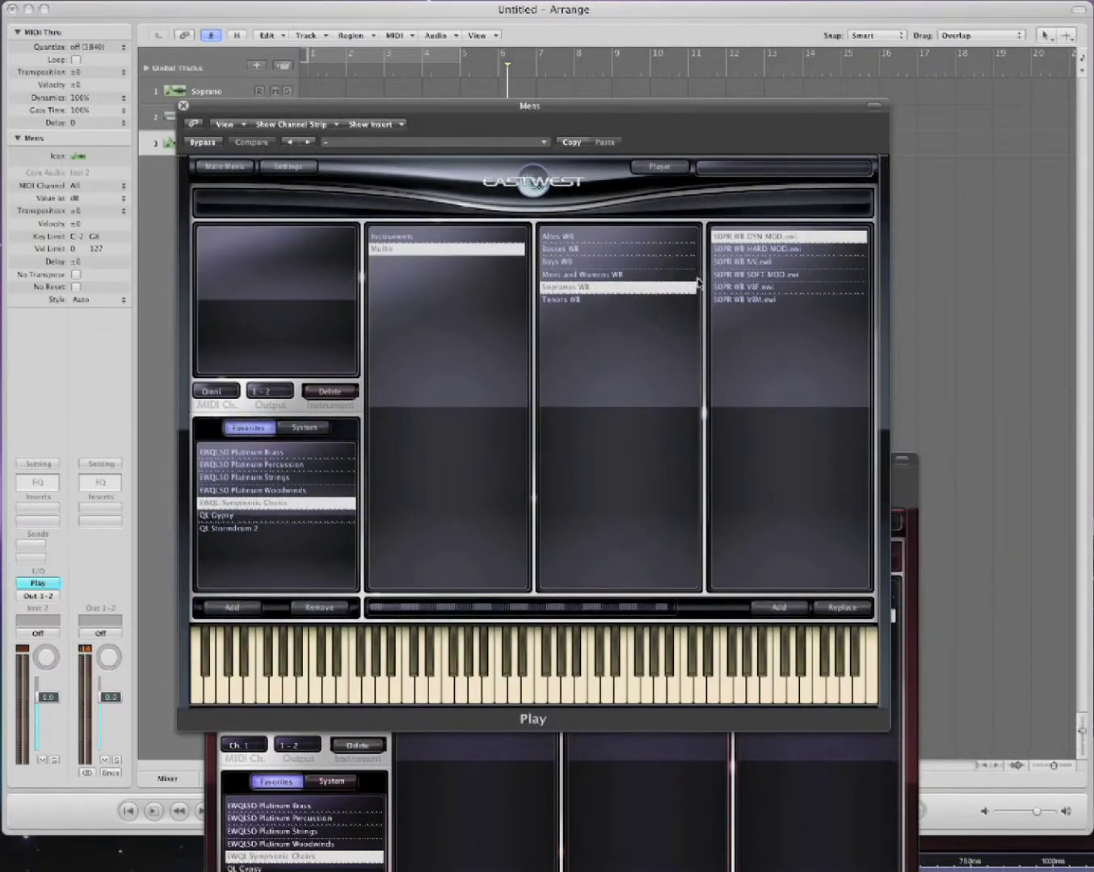
left_click(614, 275)
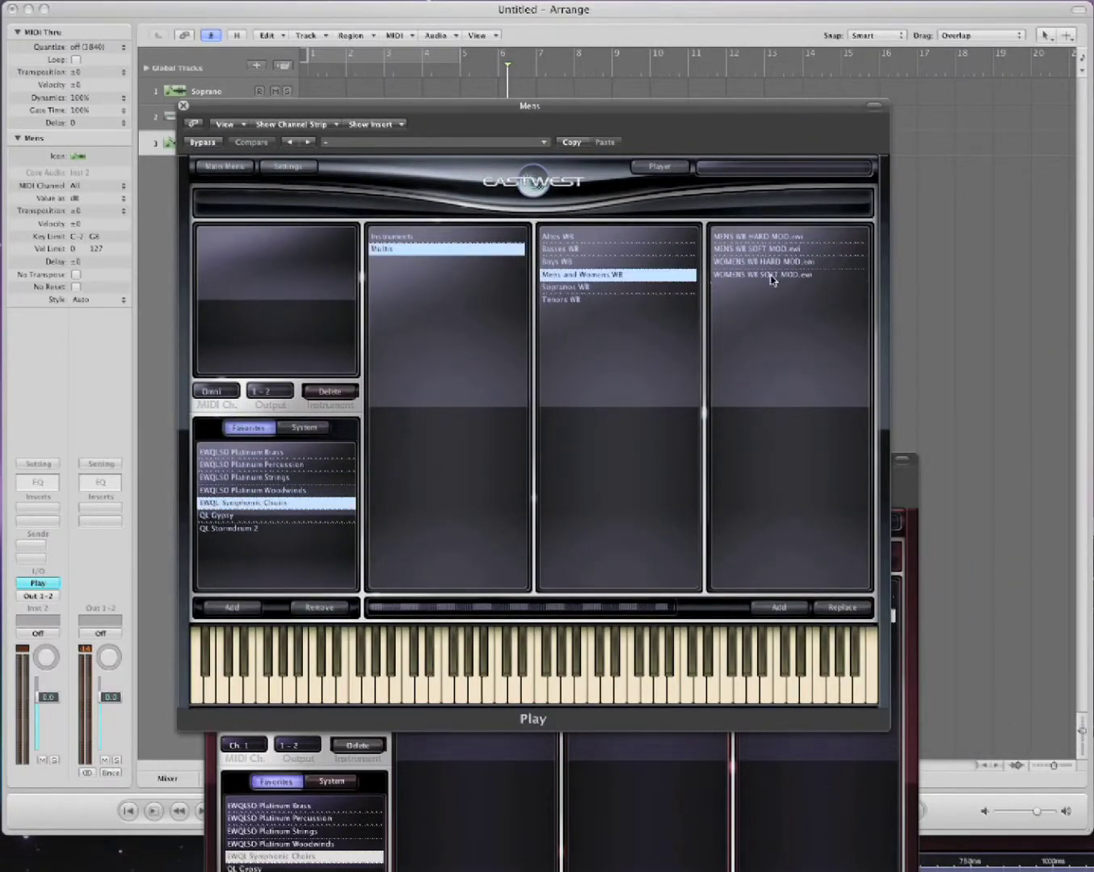
left_click(756, 237)
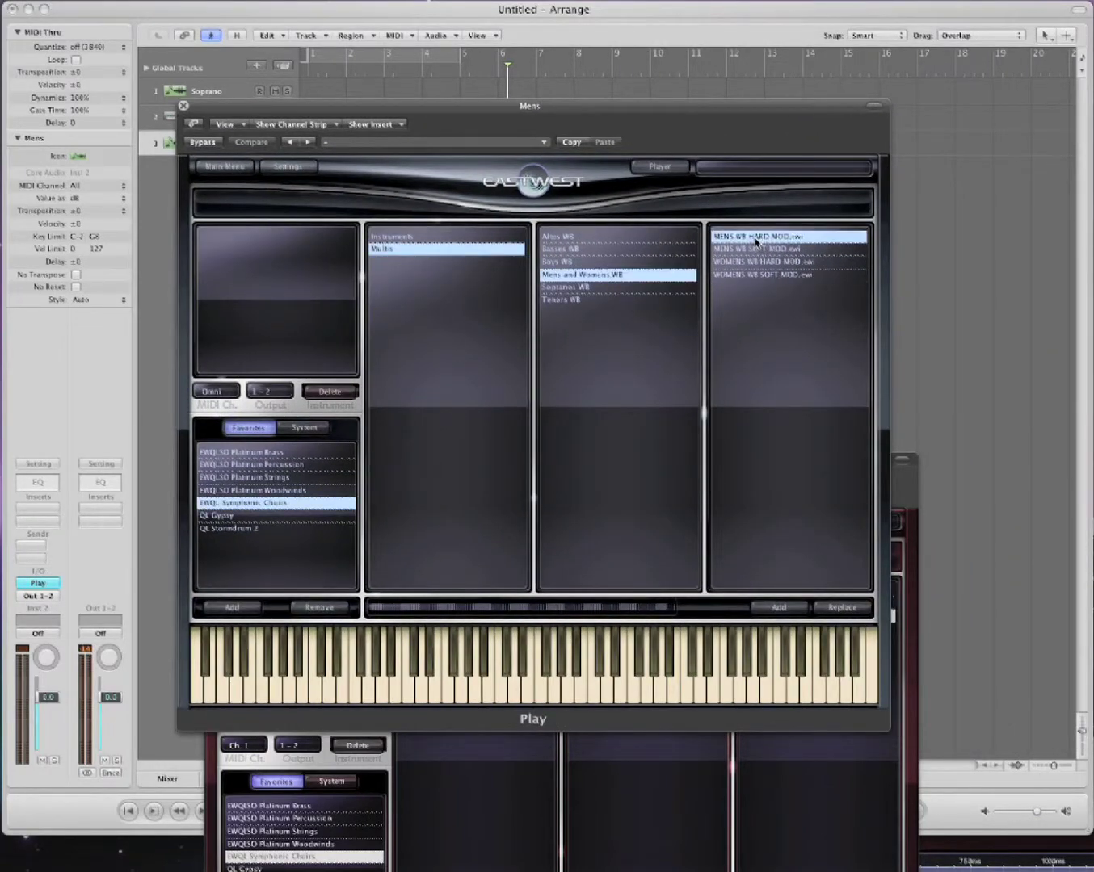